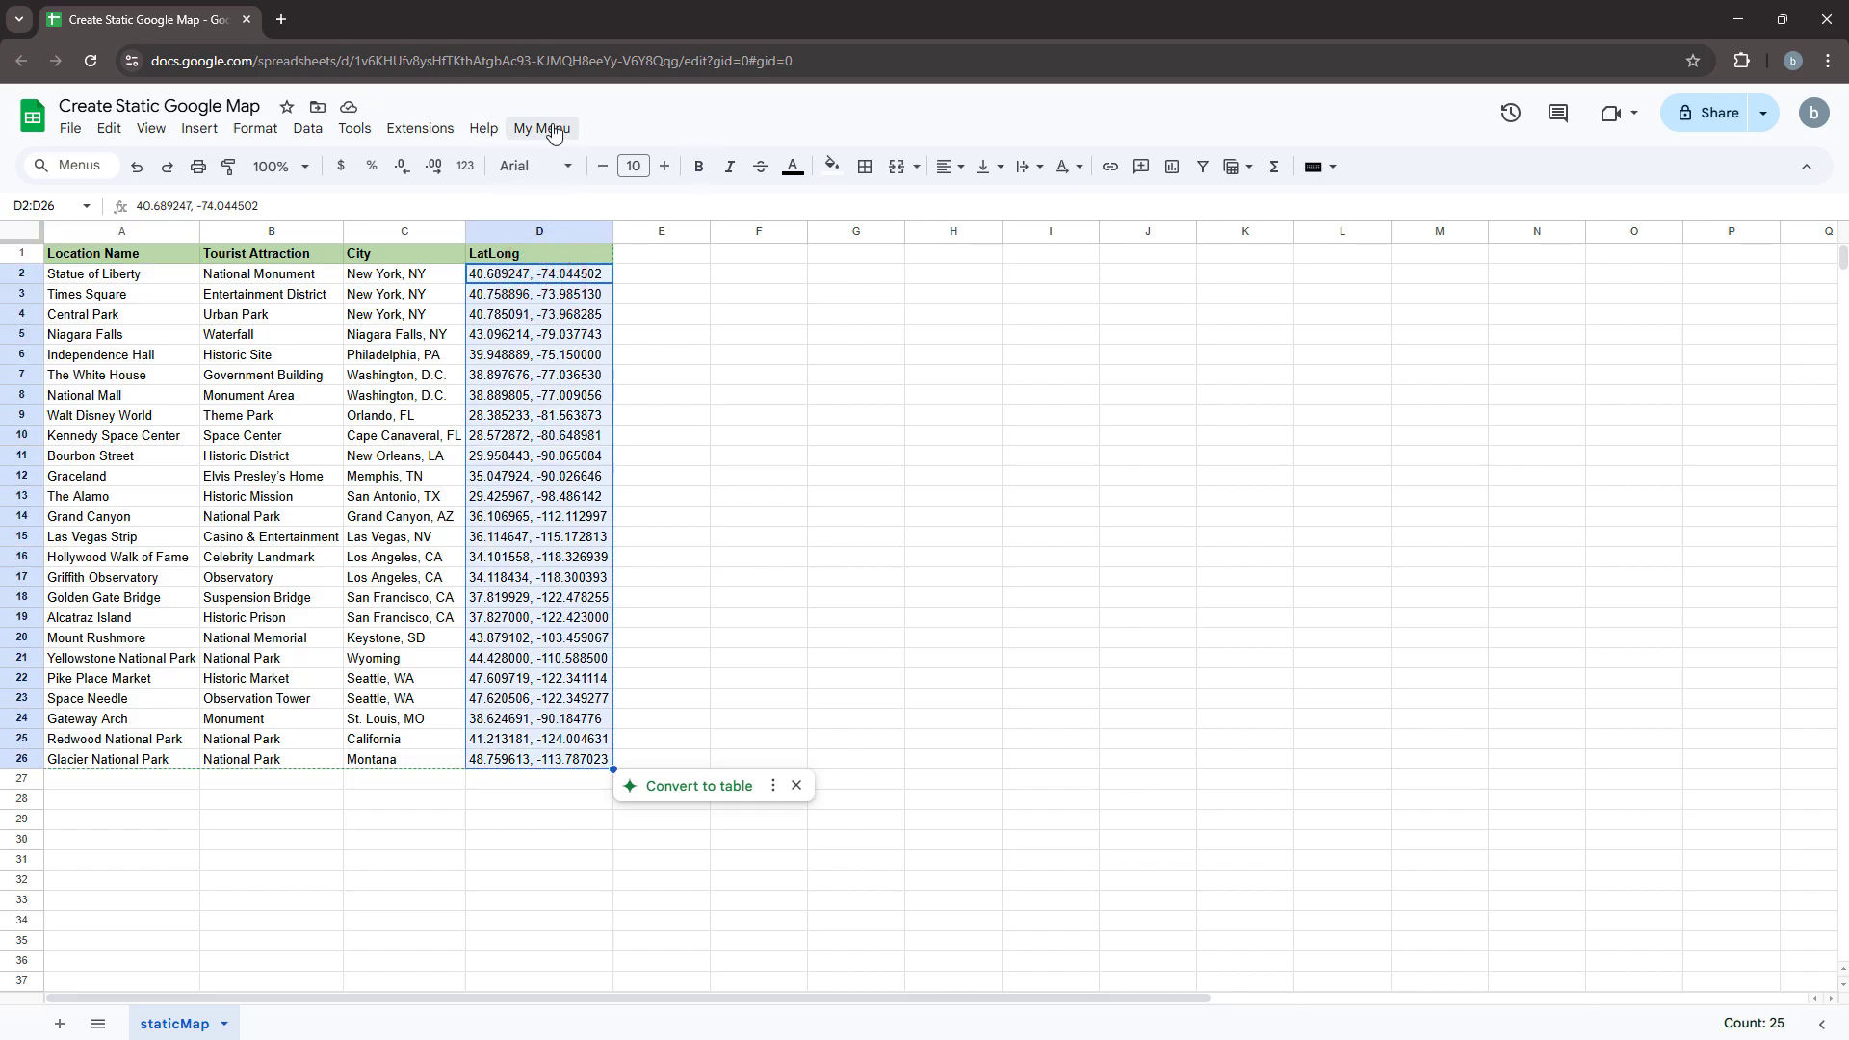
Step: Run My Menu > Create Static Map, then open the spreadsheet's Apps Script editor
left_click(553, 130)
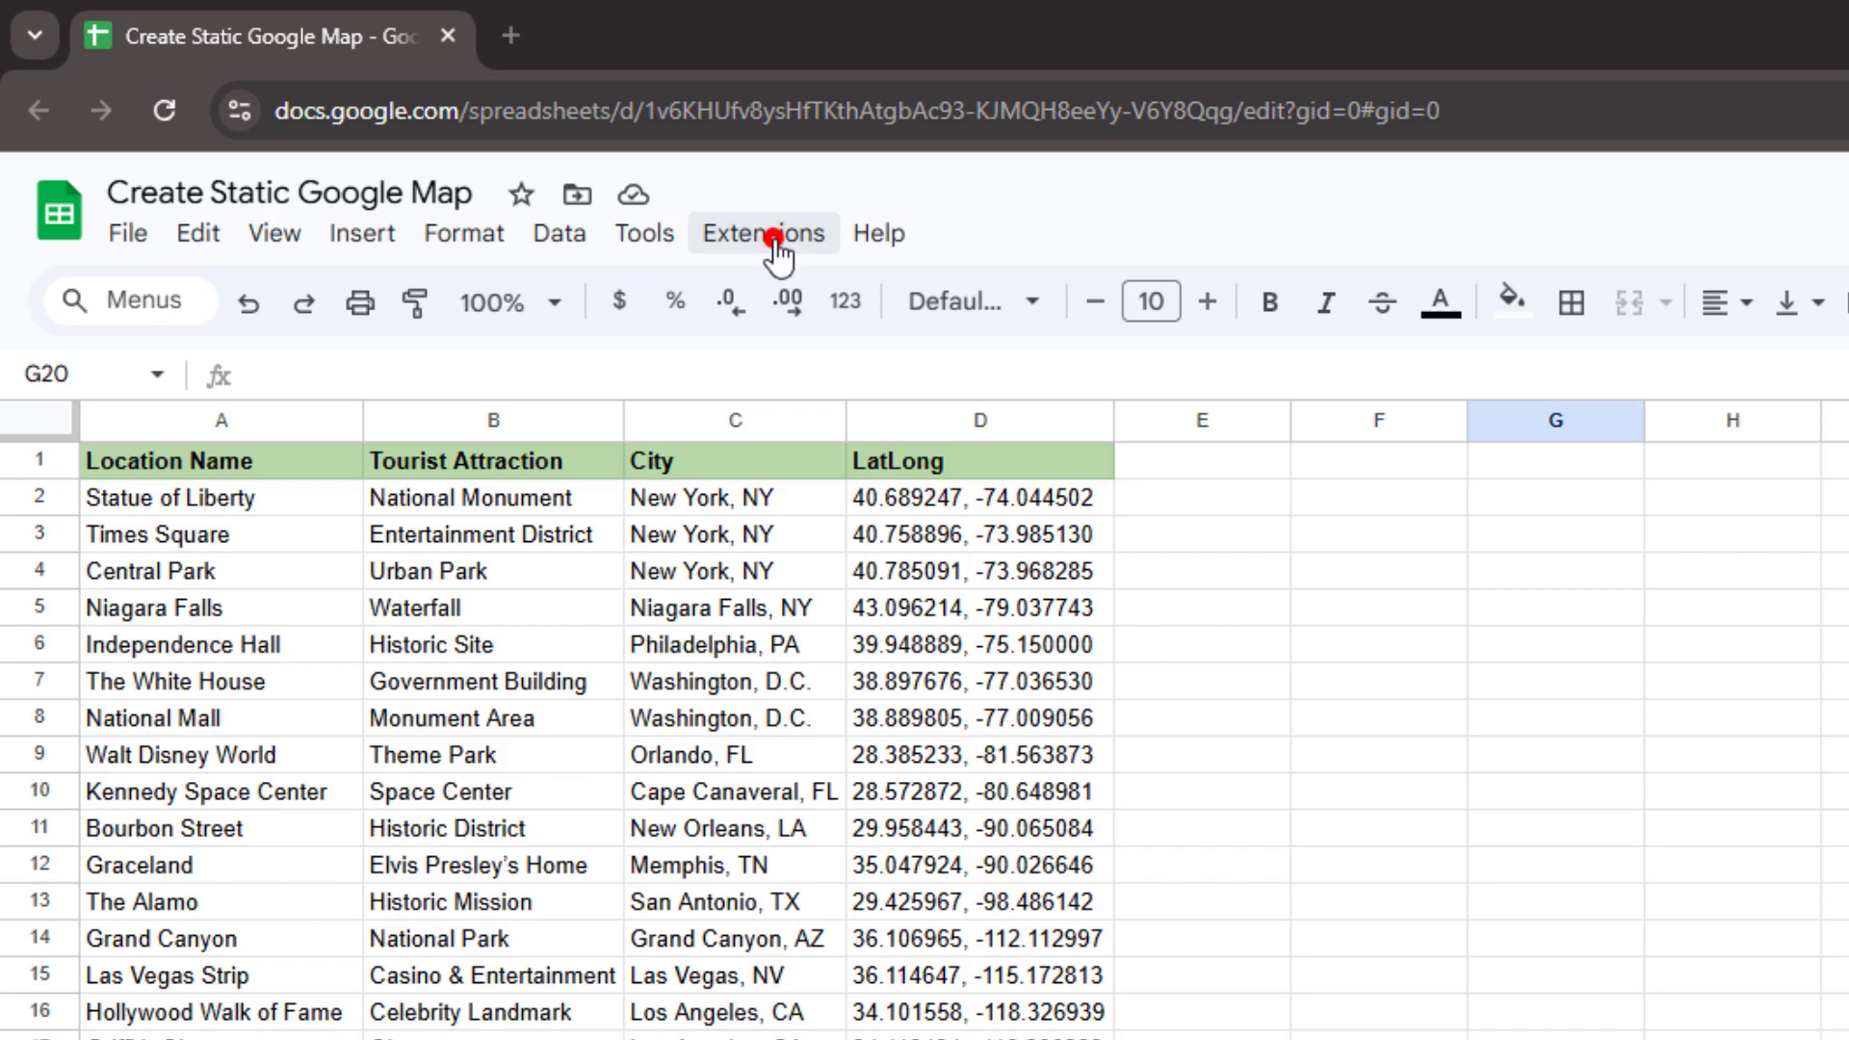
left_click(423, 130)
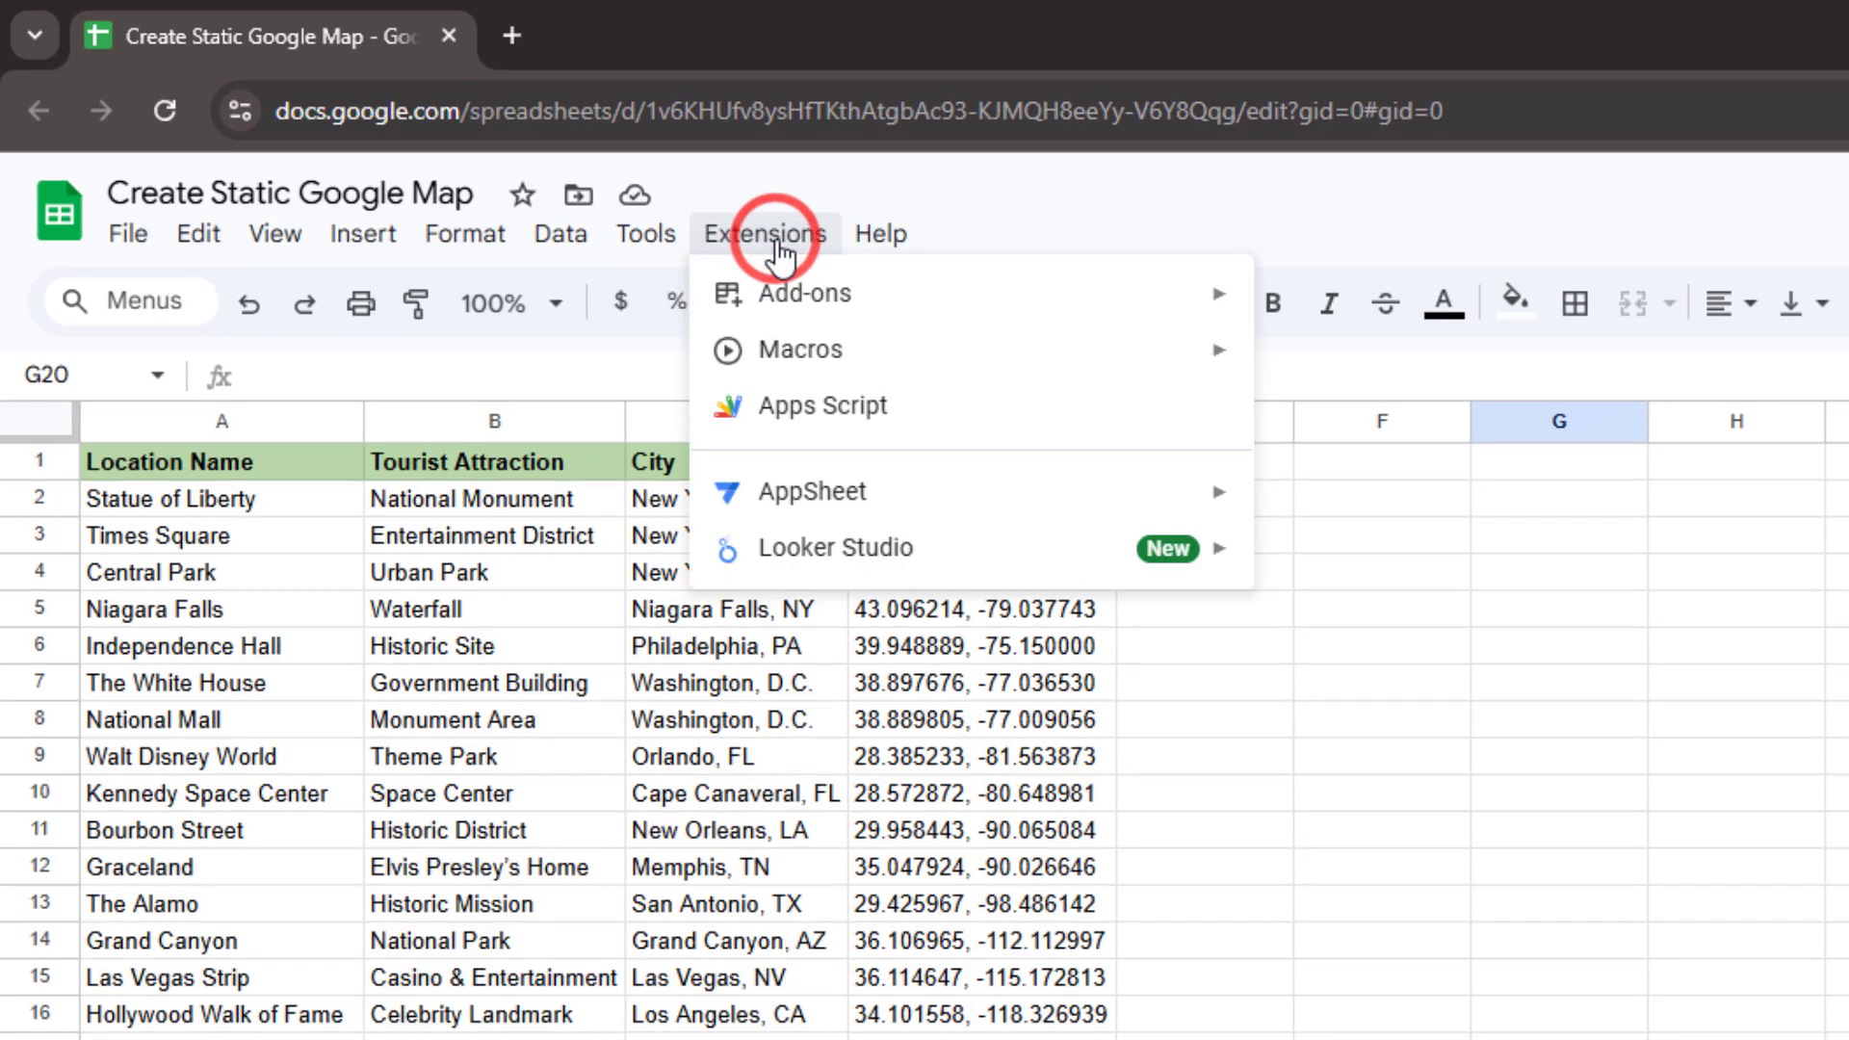
left_click(786, 411)
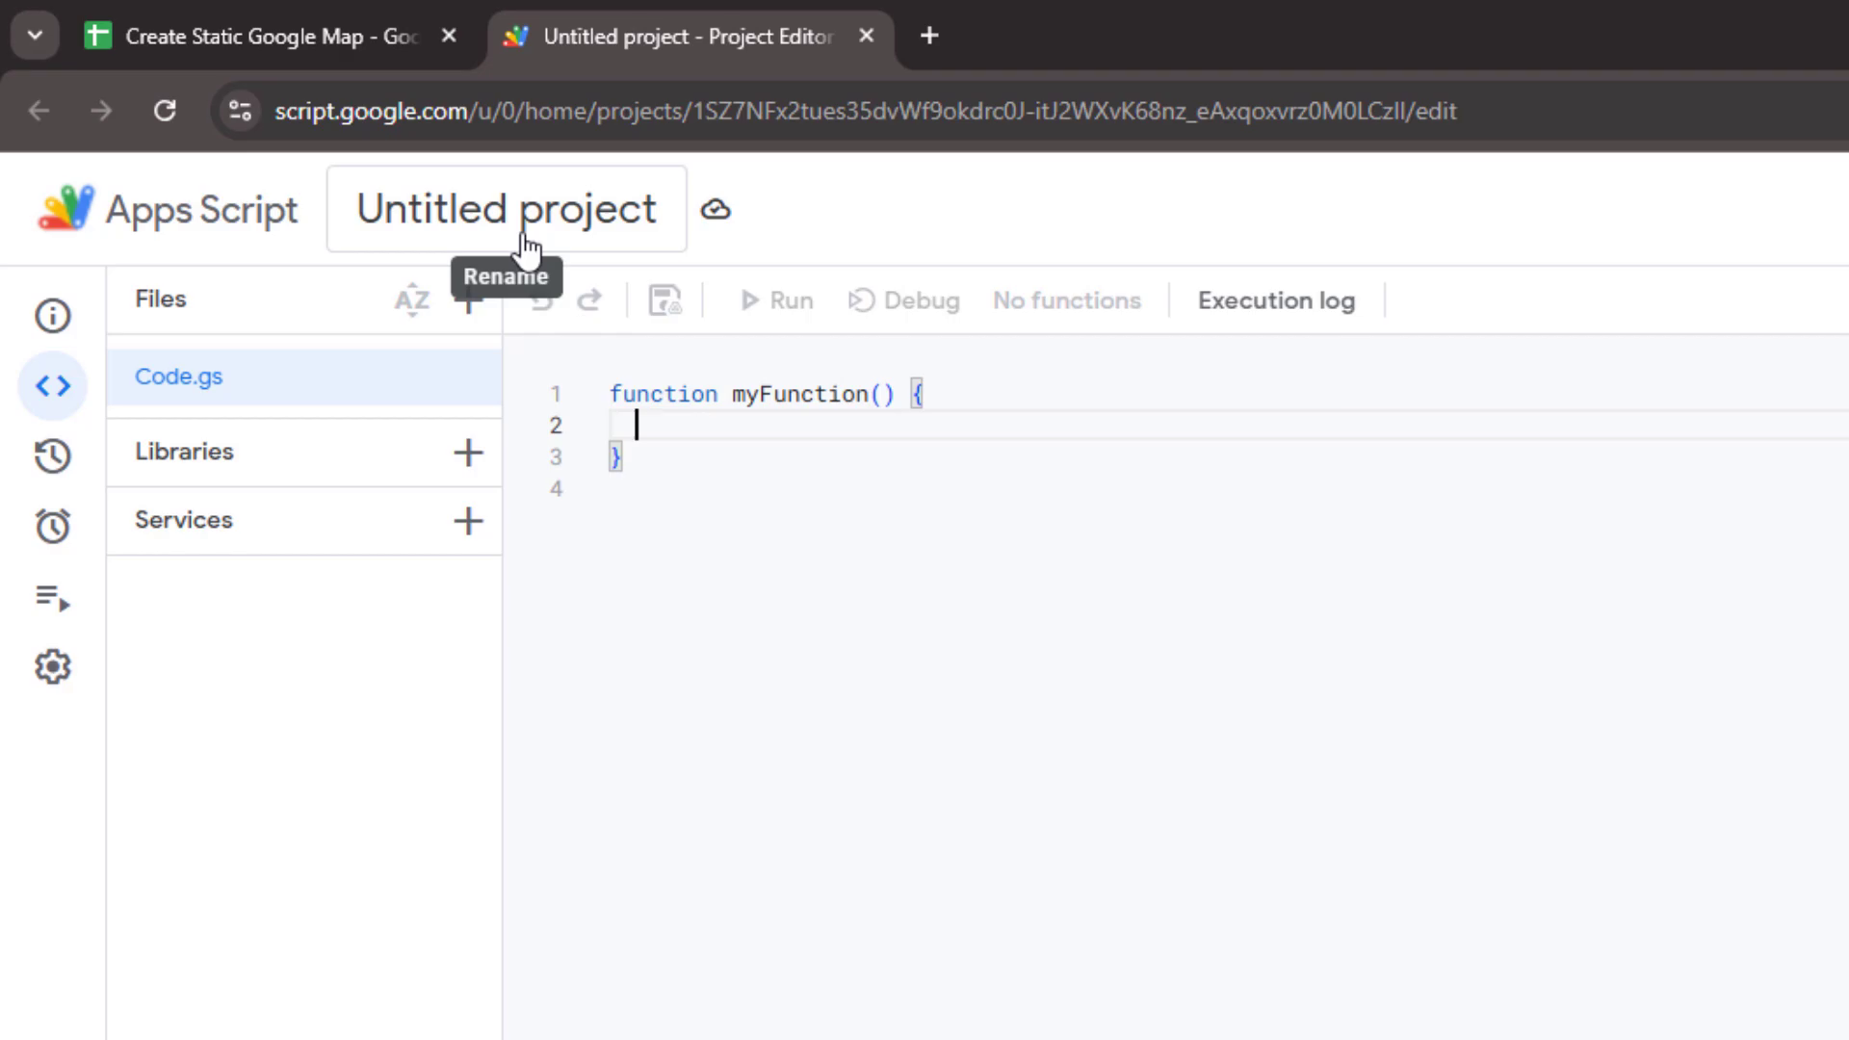
Step: Title the project 'Create Static Google Map' and rename myFunction to createStaticGoogleMap
left_click(522, 236)
type("Create St")
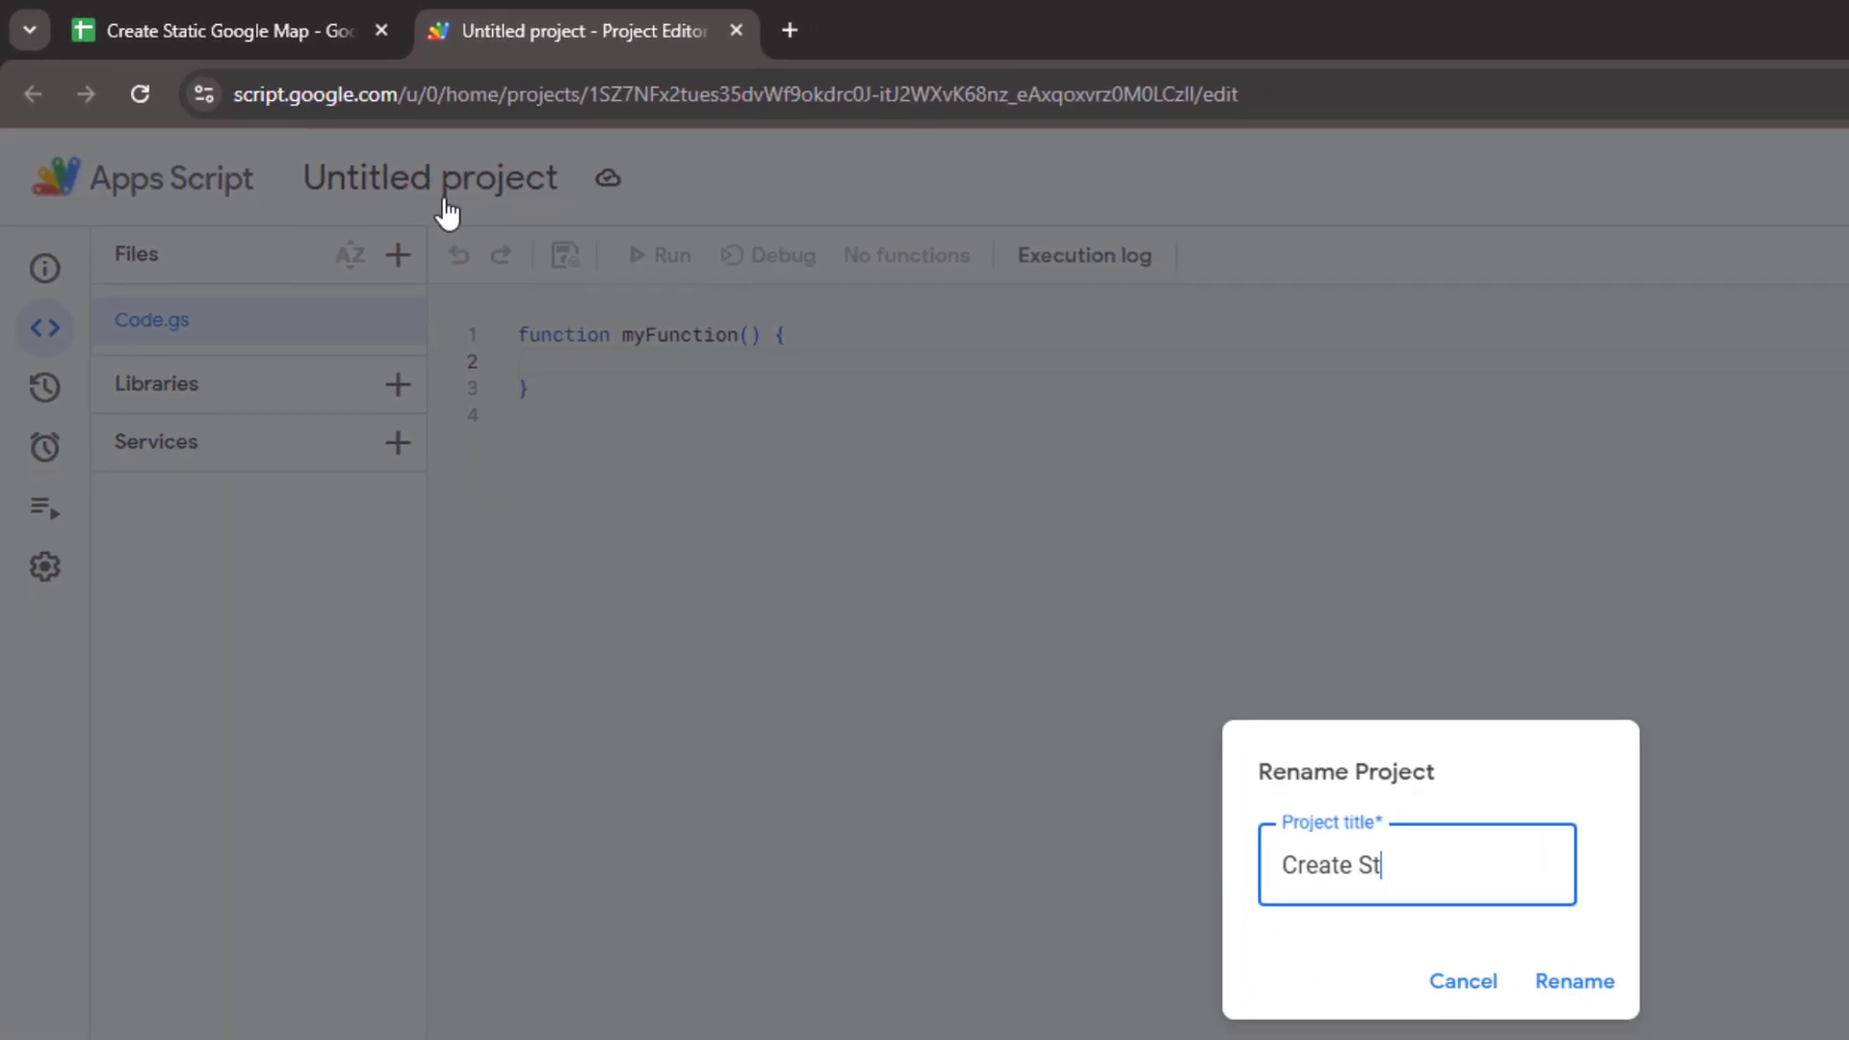
type("atic Google M")
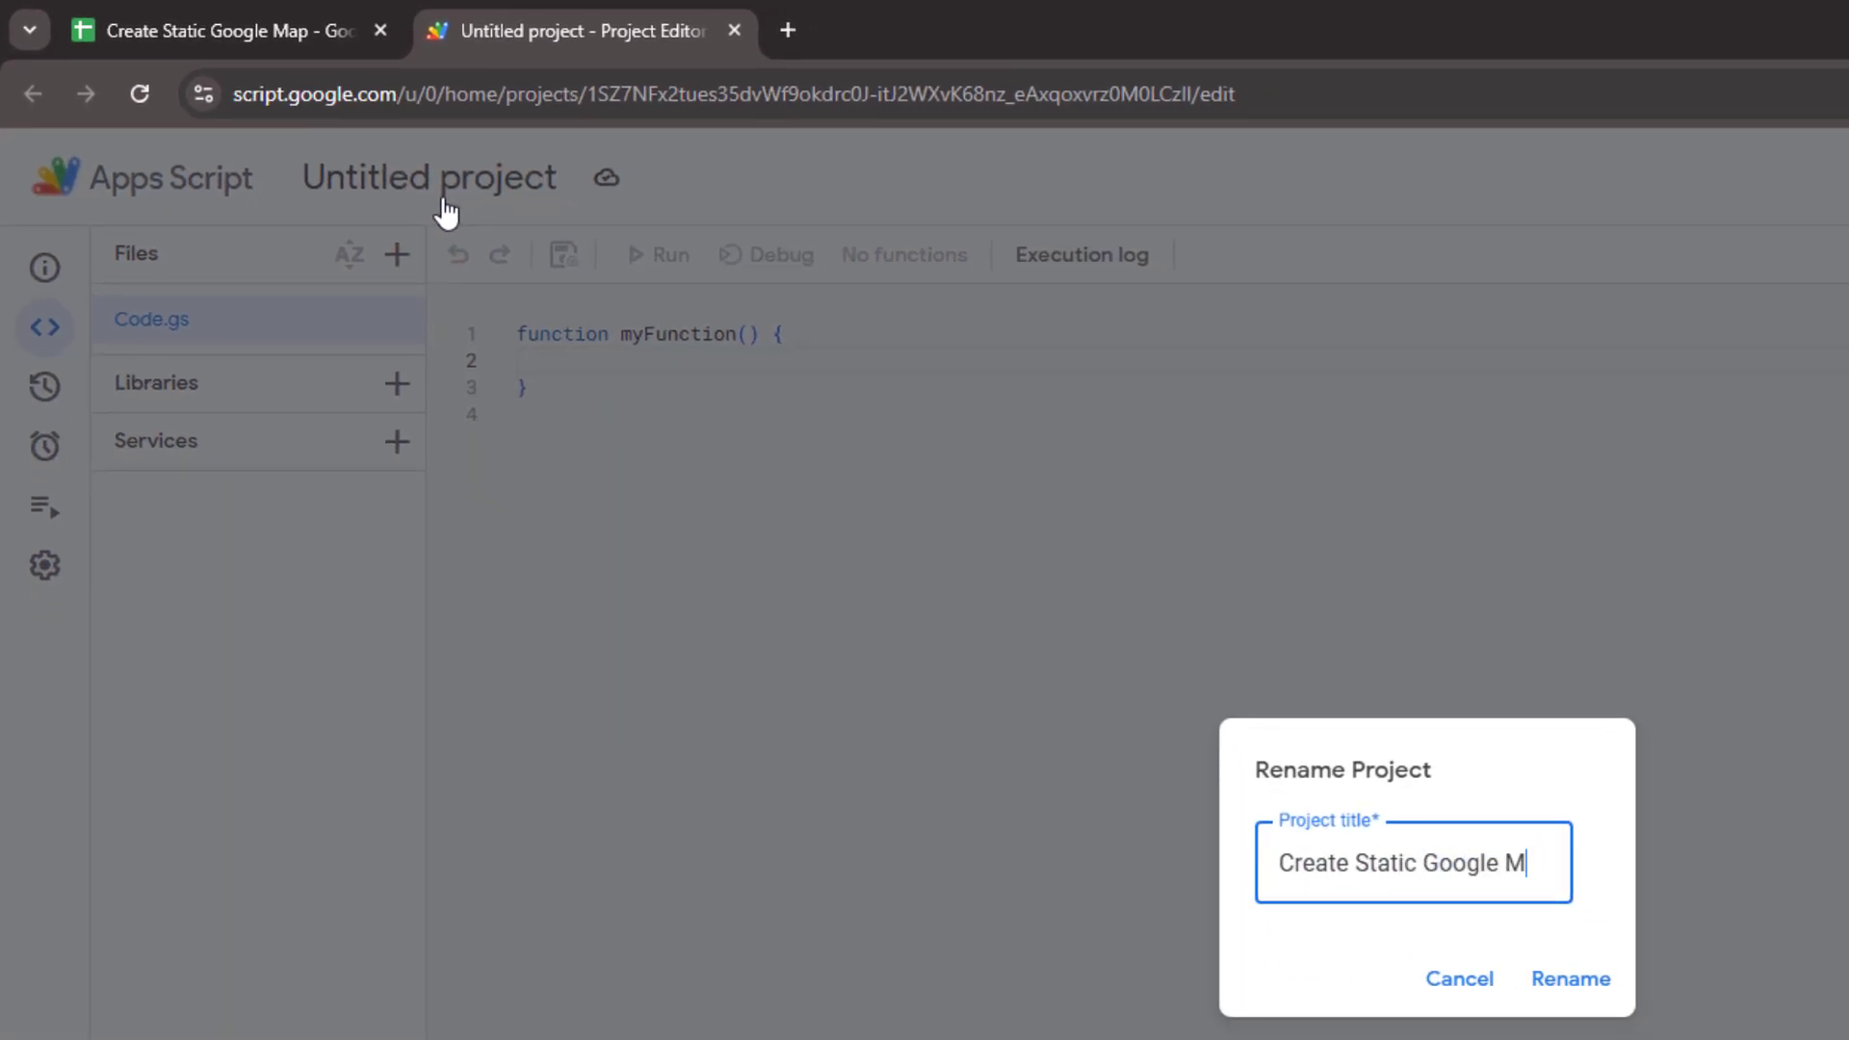
type("ap")
key("Return")
double_click(679, 336)
type("cre")
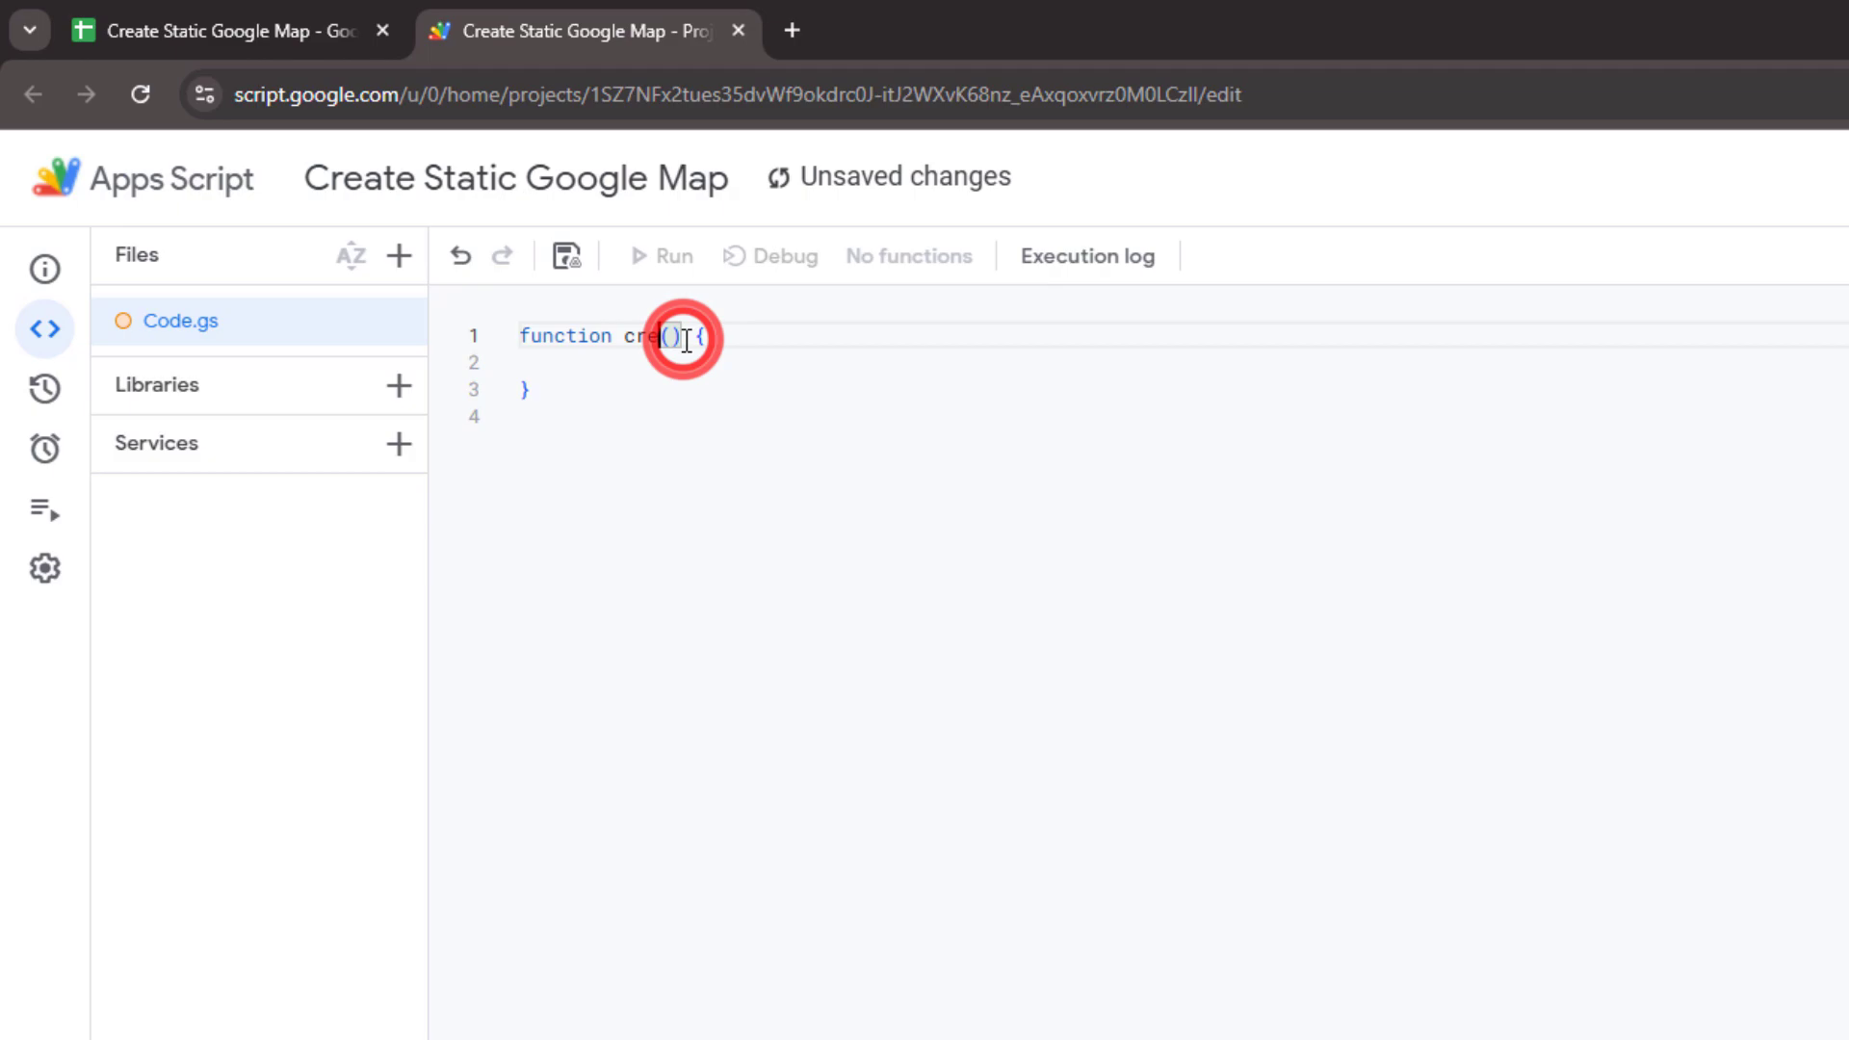
type("ateS")
type("taticGoogleMap")
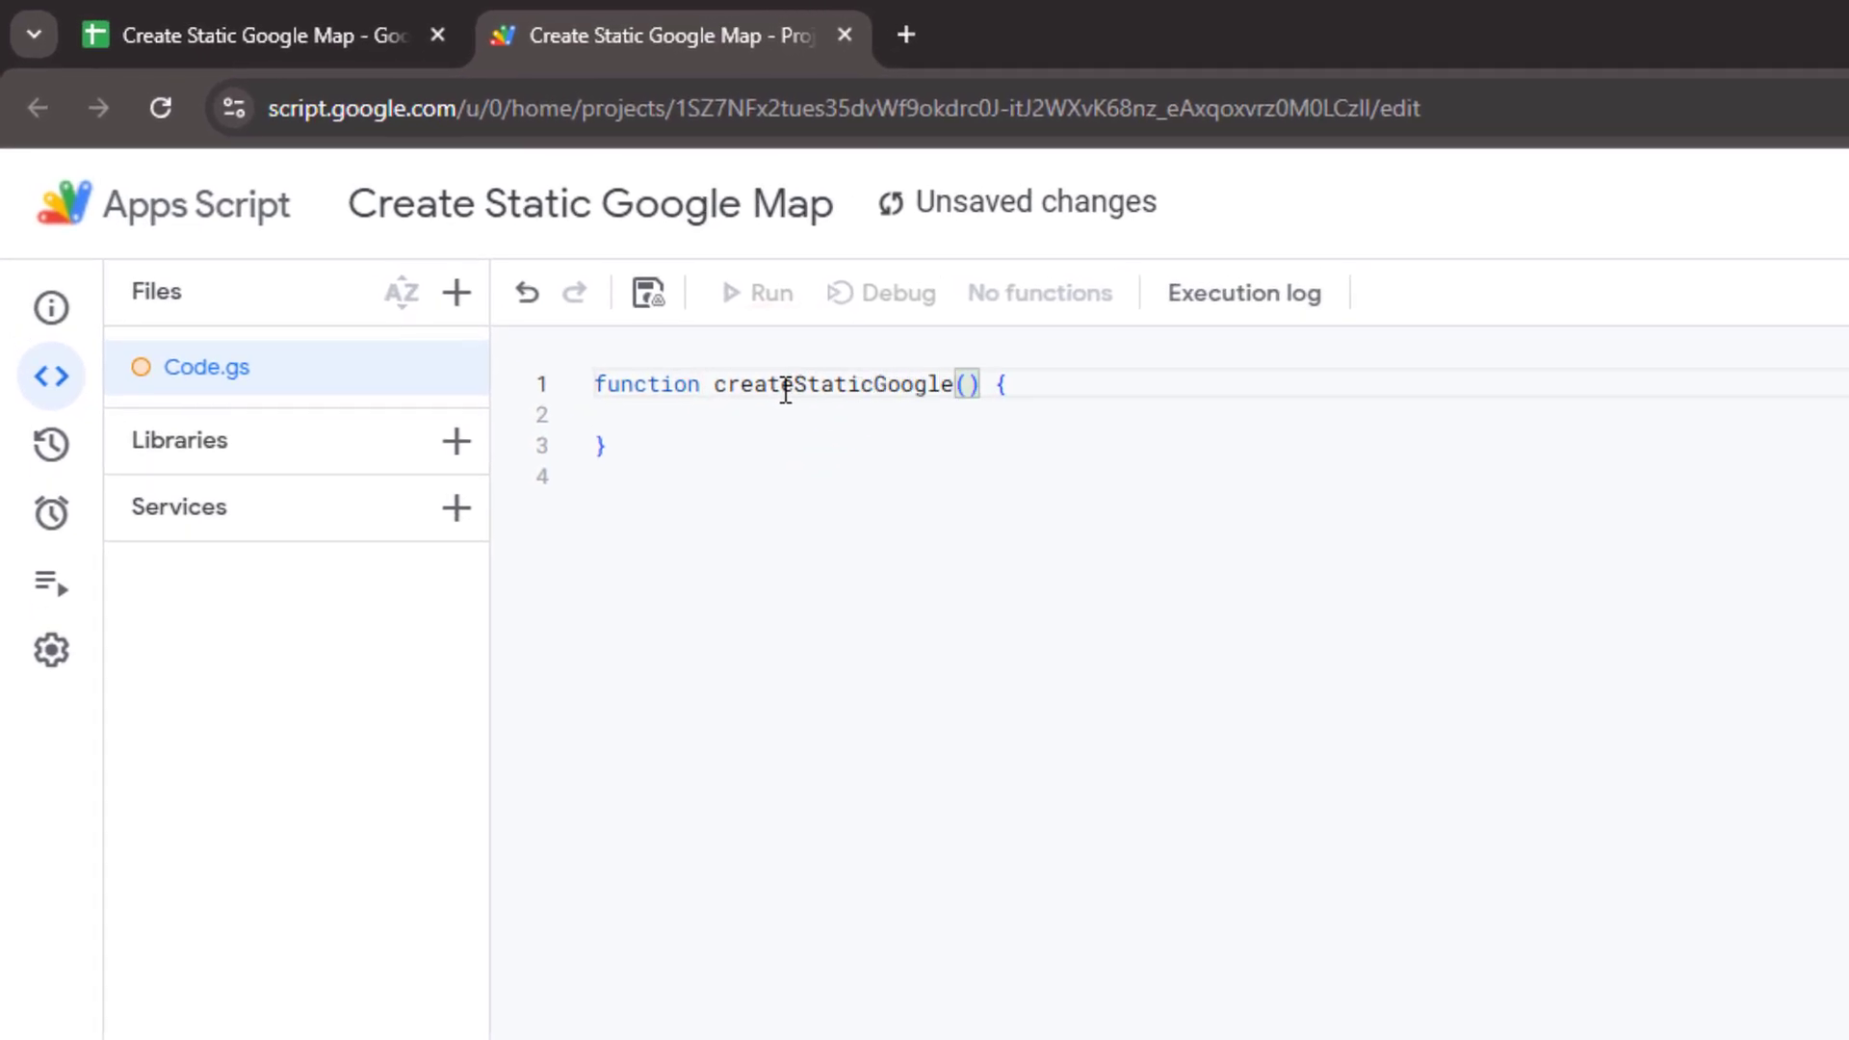
Step: Get the staticMap sheet via SpreadsheetApp.getActiveSpreadsheet().getSheetByName, checking its exact name
left_click(886, 423)
type("const s")
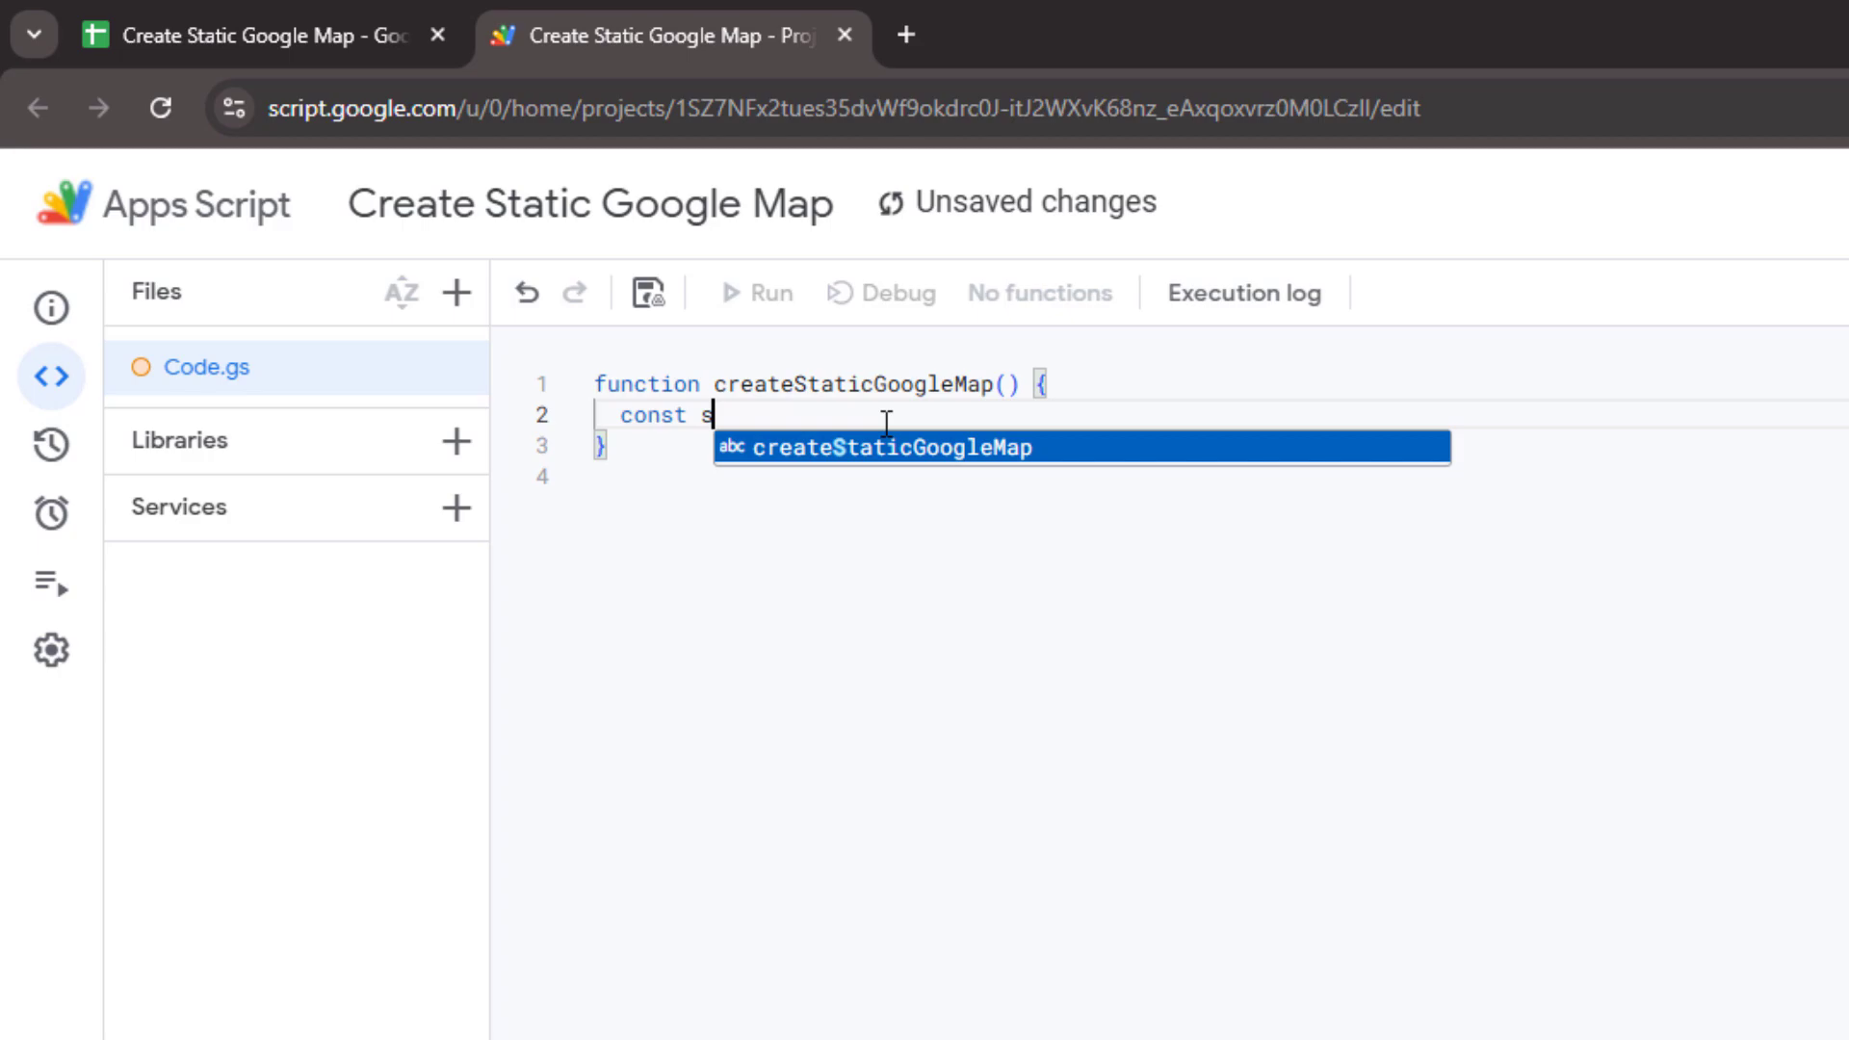
type("s = spre")
key("Return")
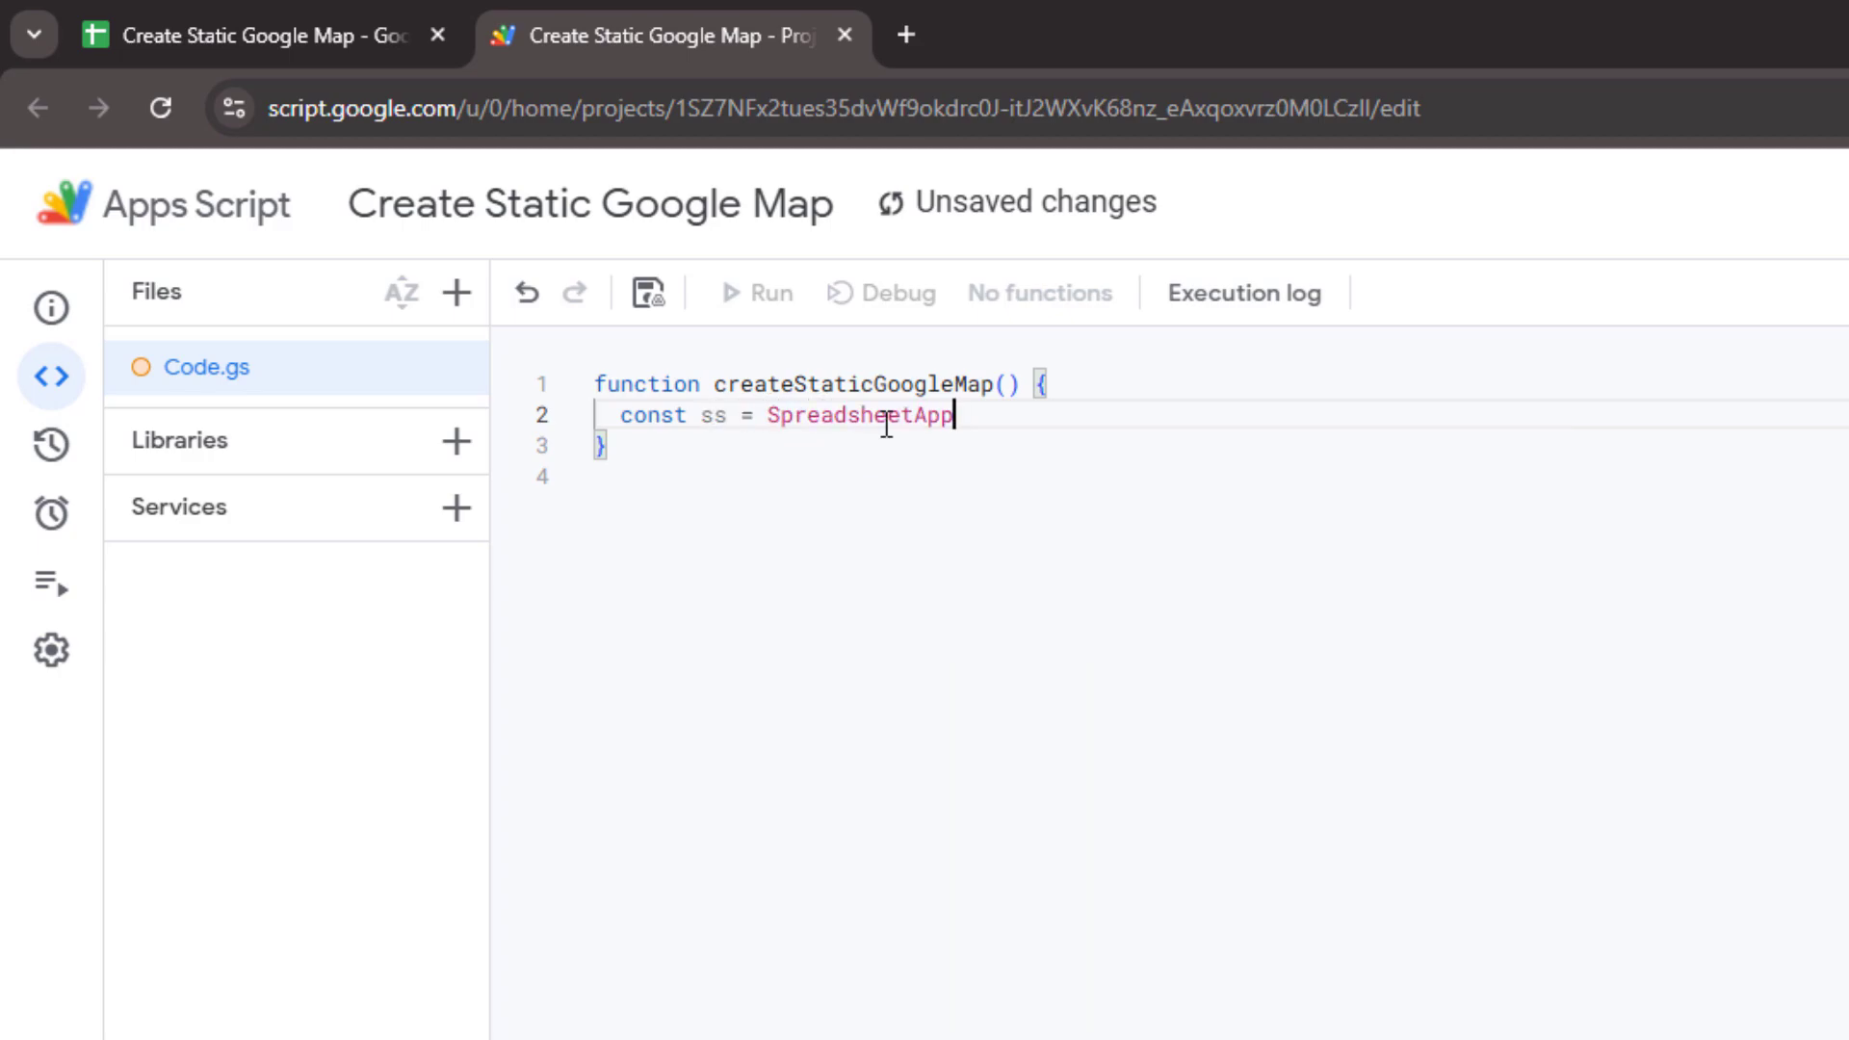
type(".getact")
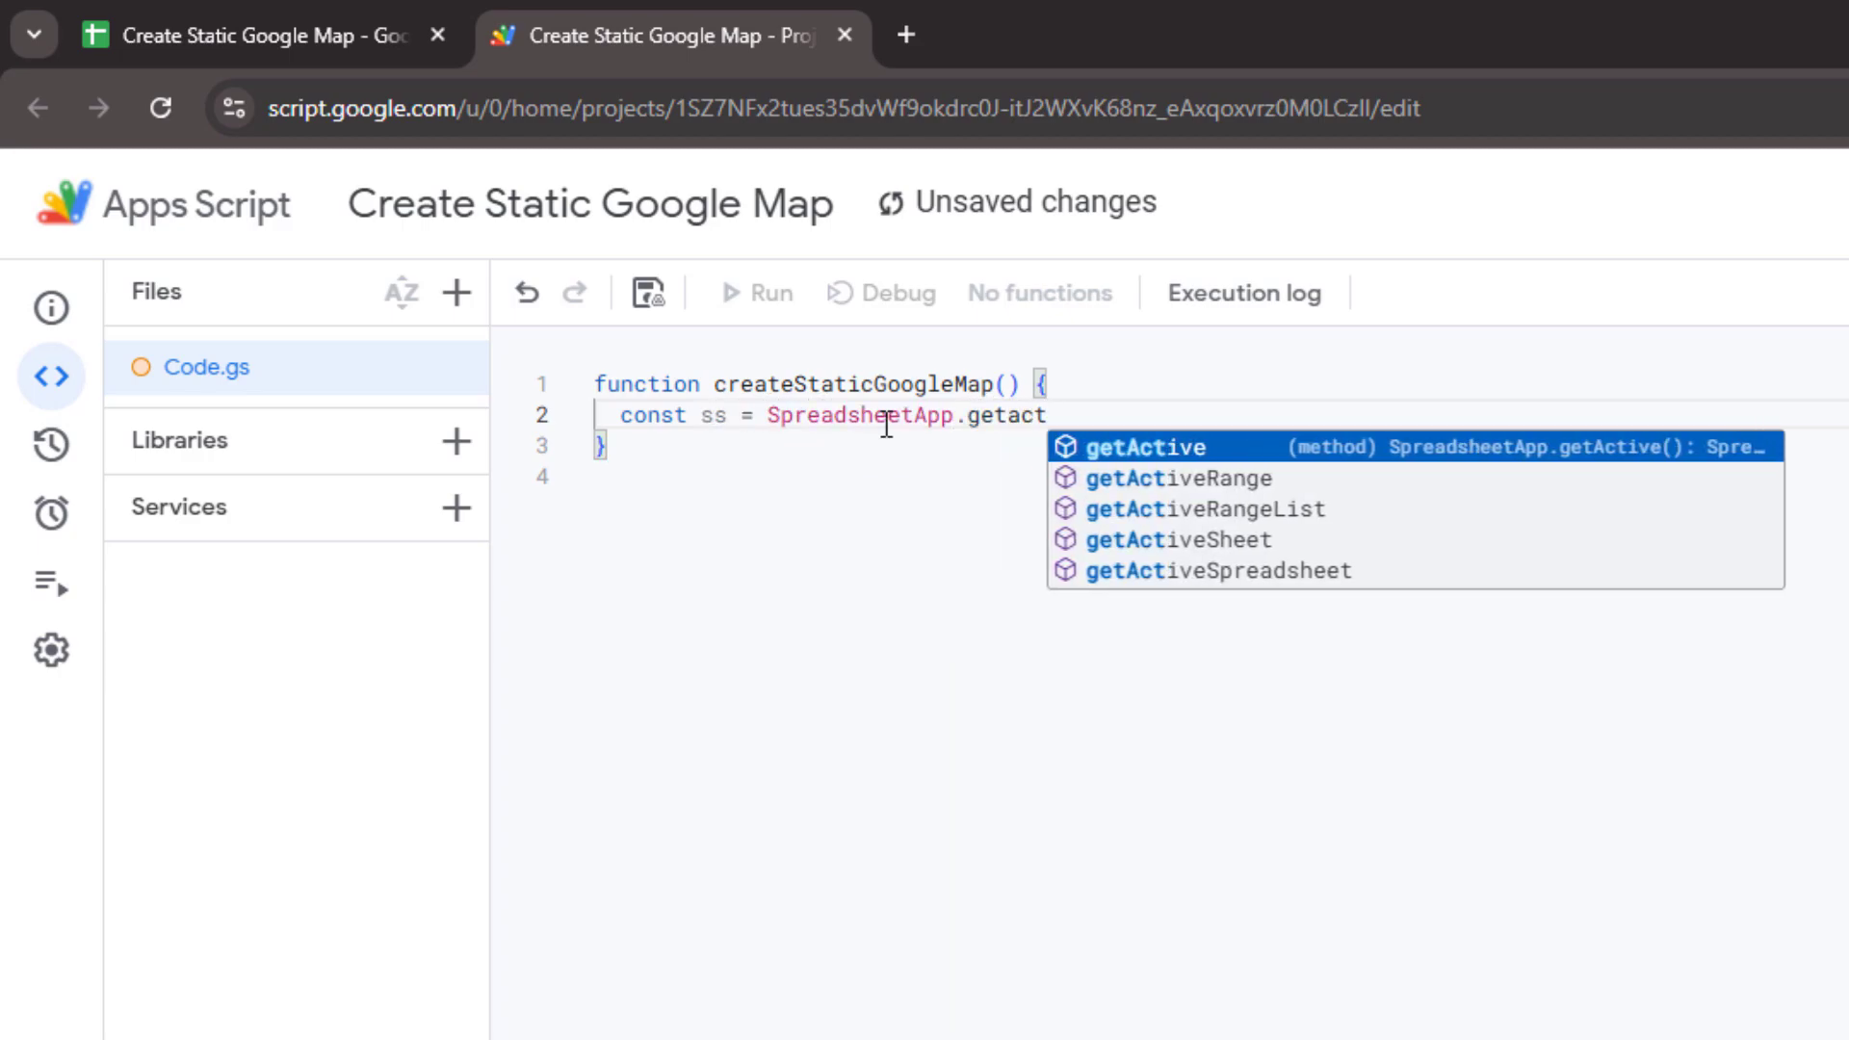
type("io")
key("BackSpace")
key("BackSpace")
type("ve")
key("Down")
key("Down")
key("Down")
key("Return")
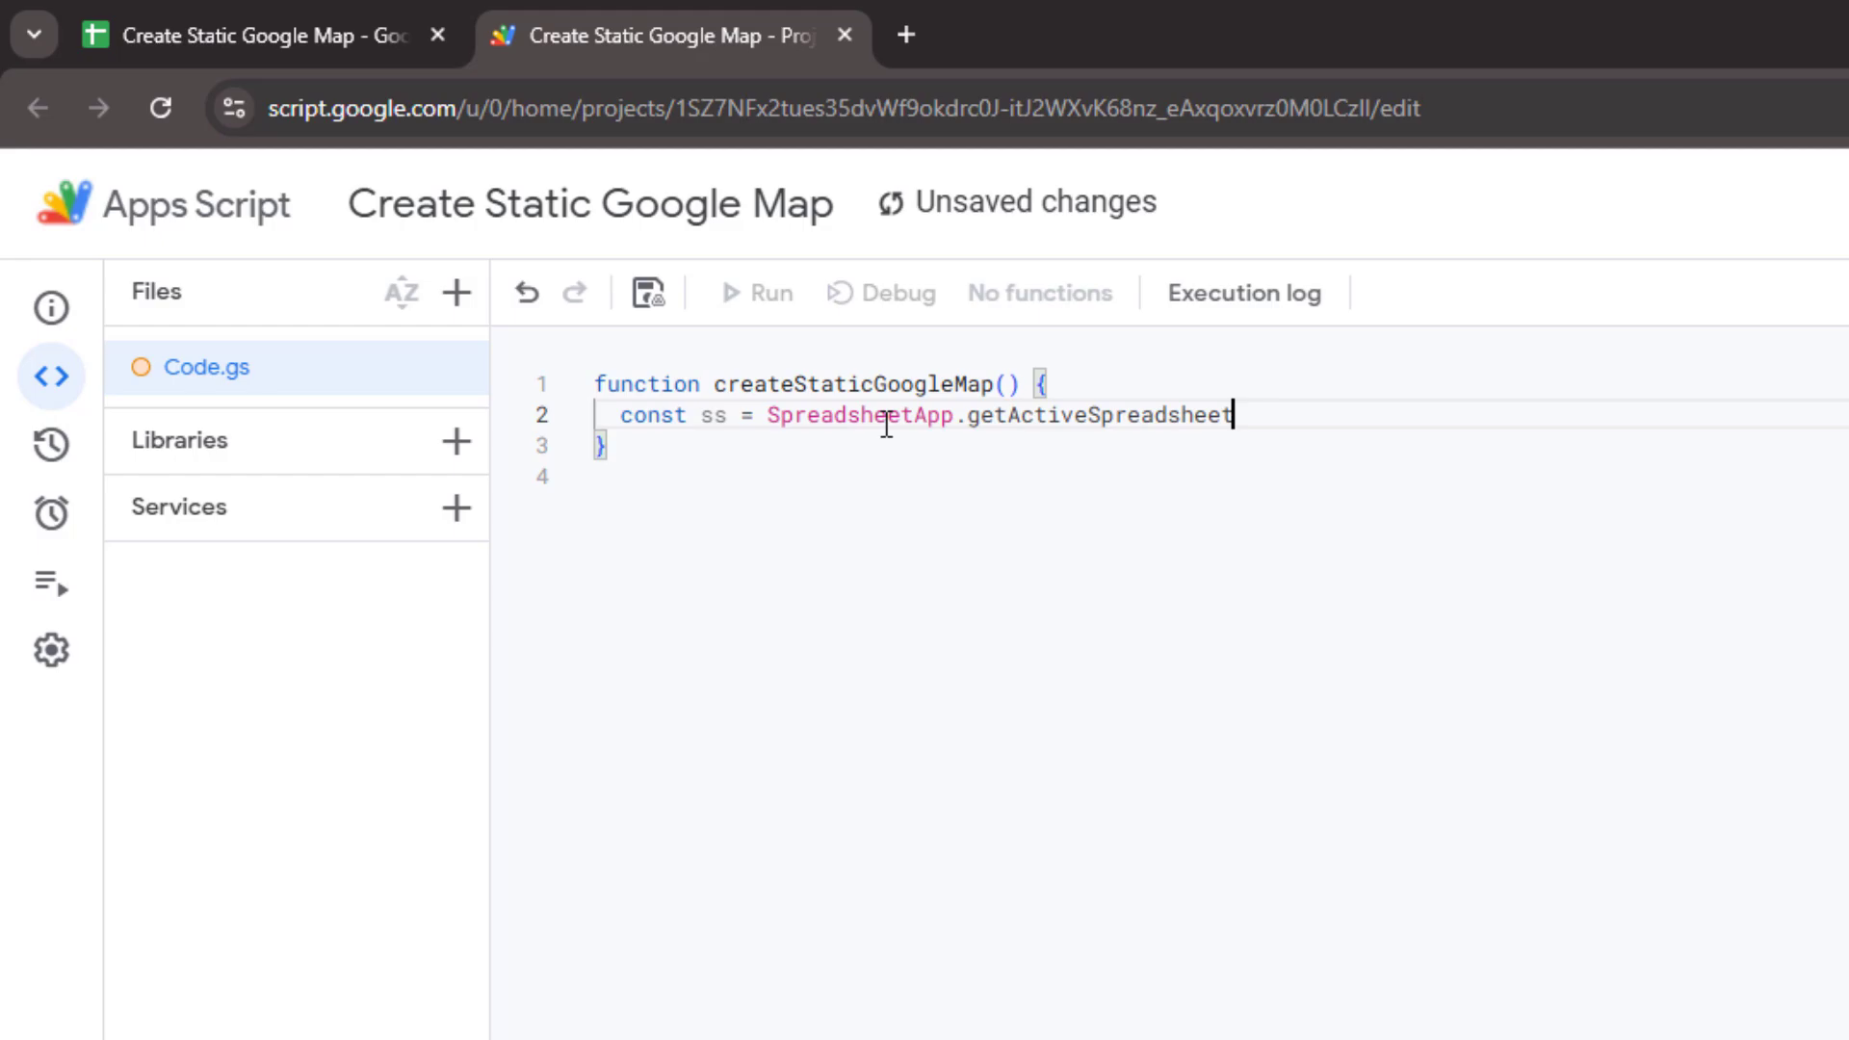
type("()")
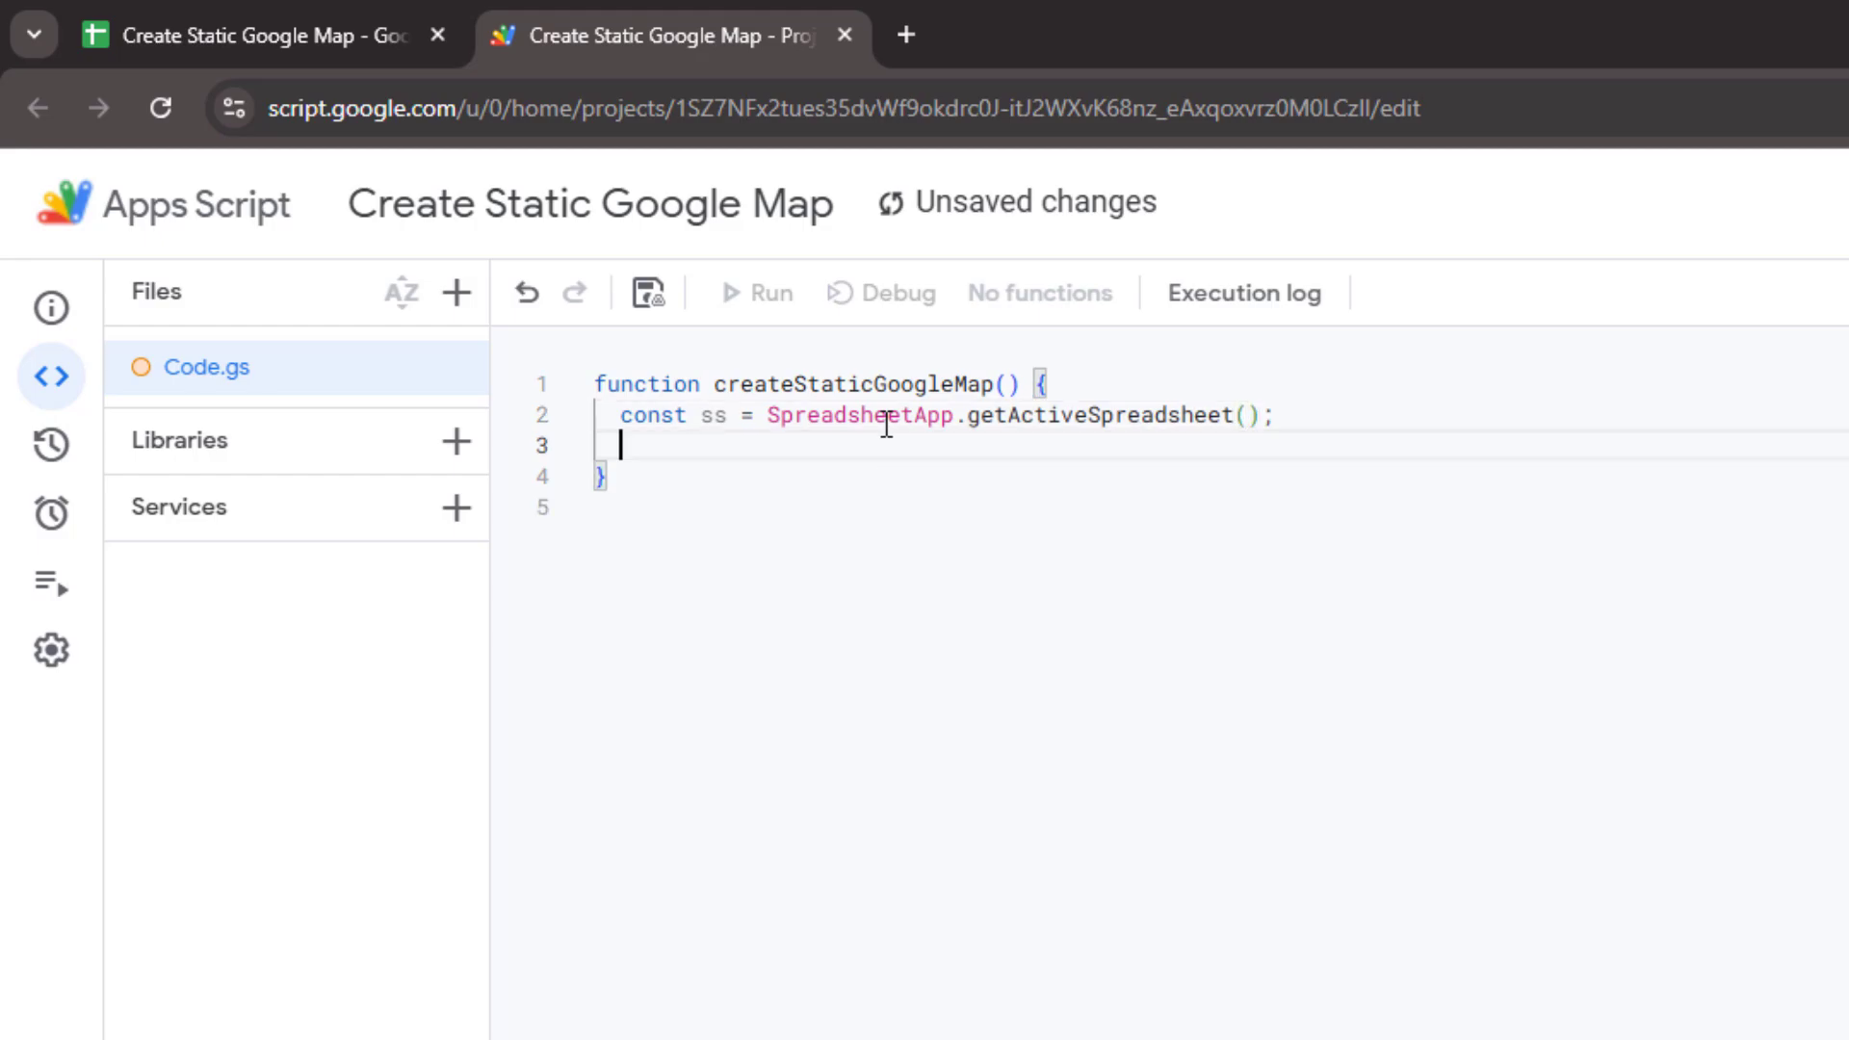
type("const sheet = ")
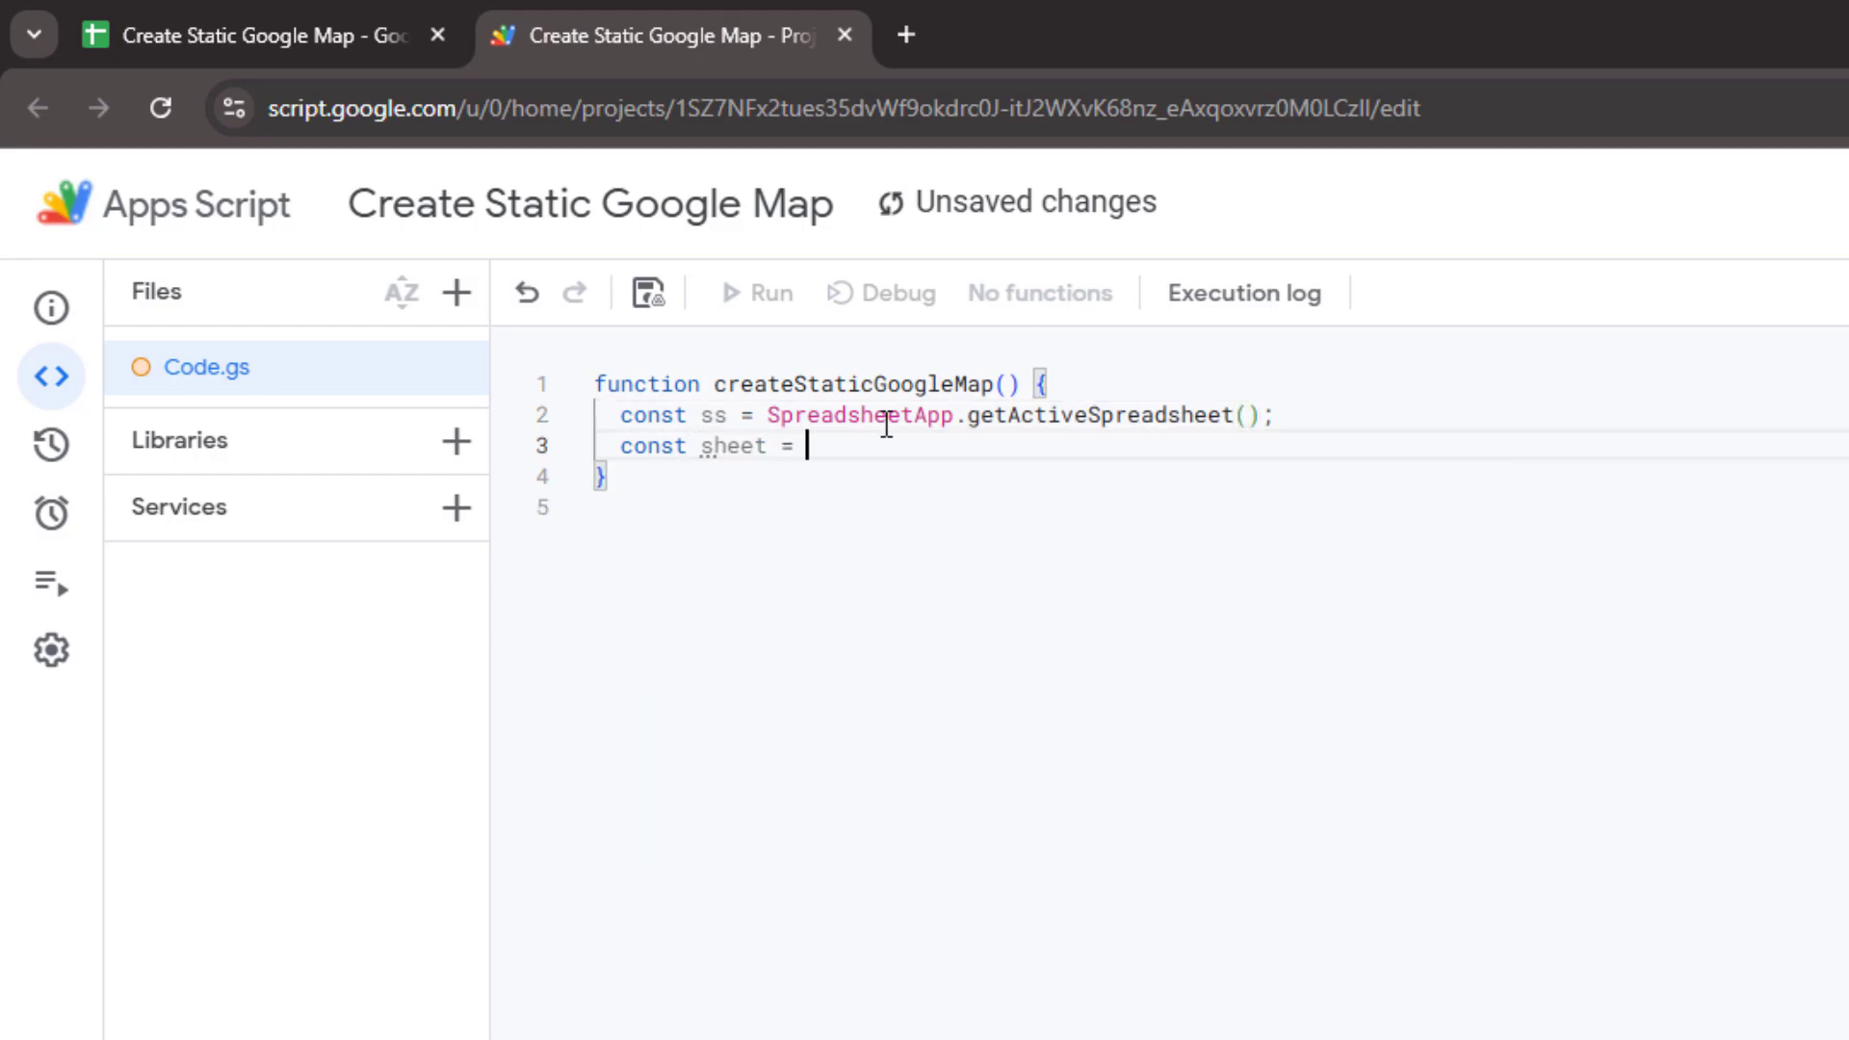
type("ss.getSheet")
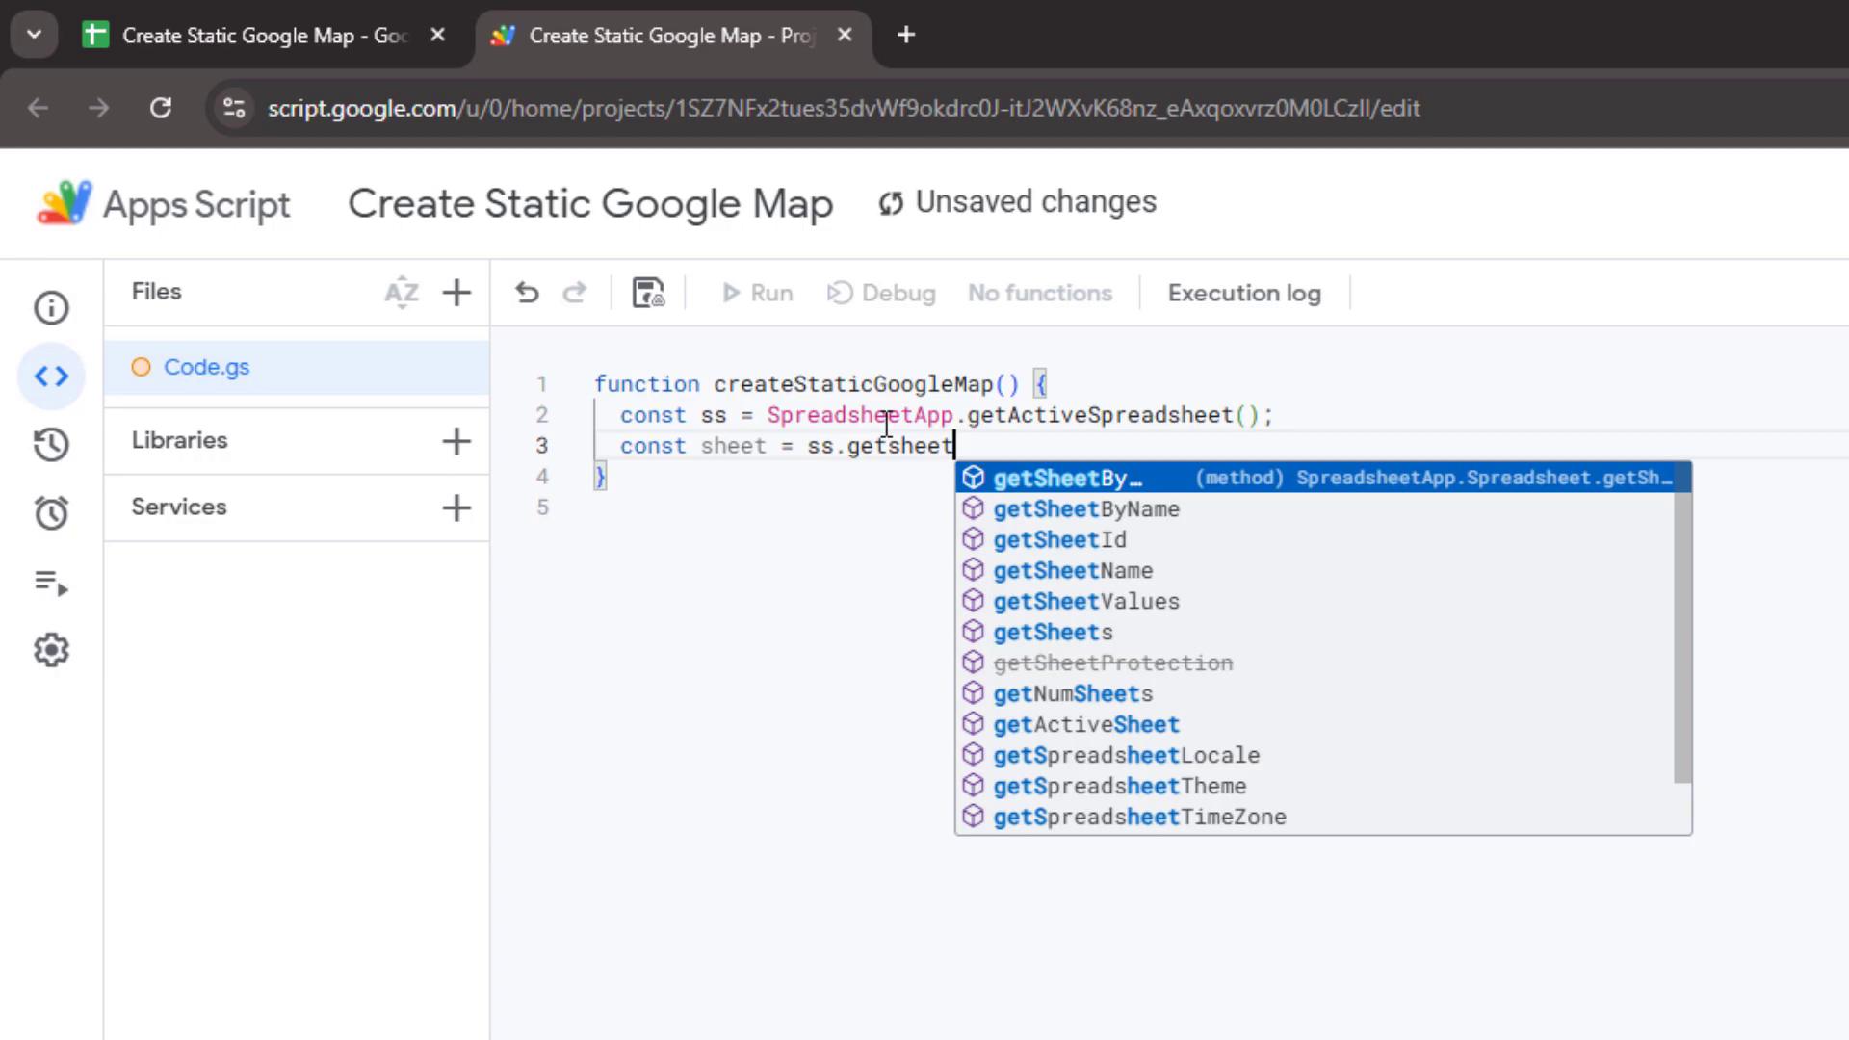
type("By")
key("Return")
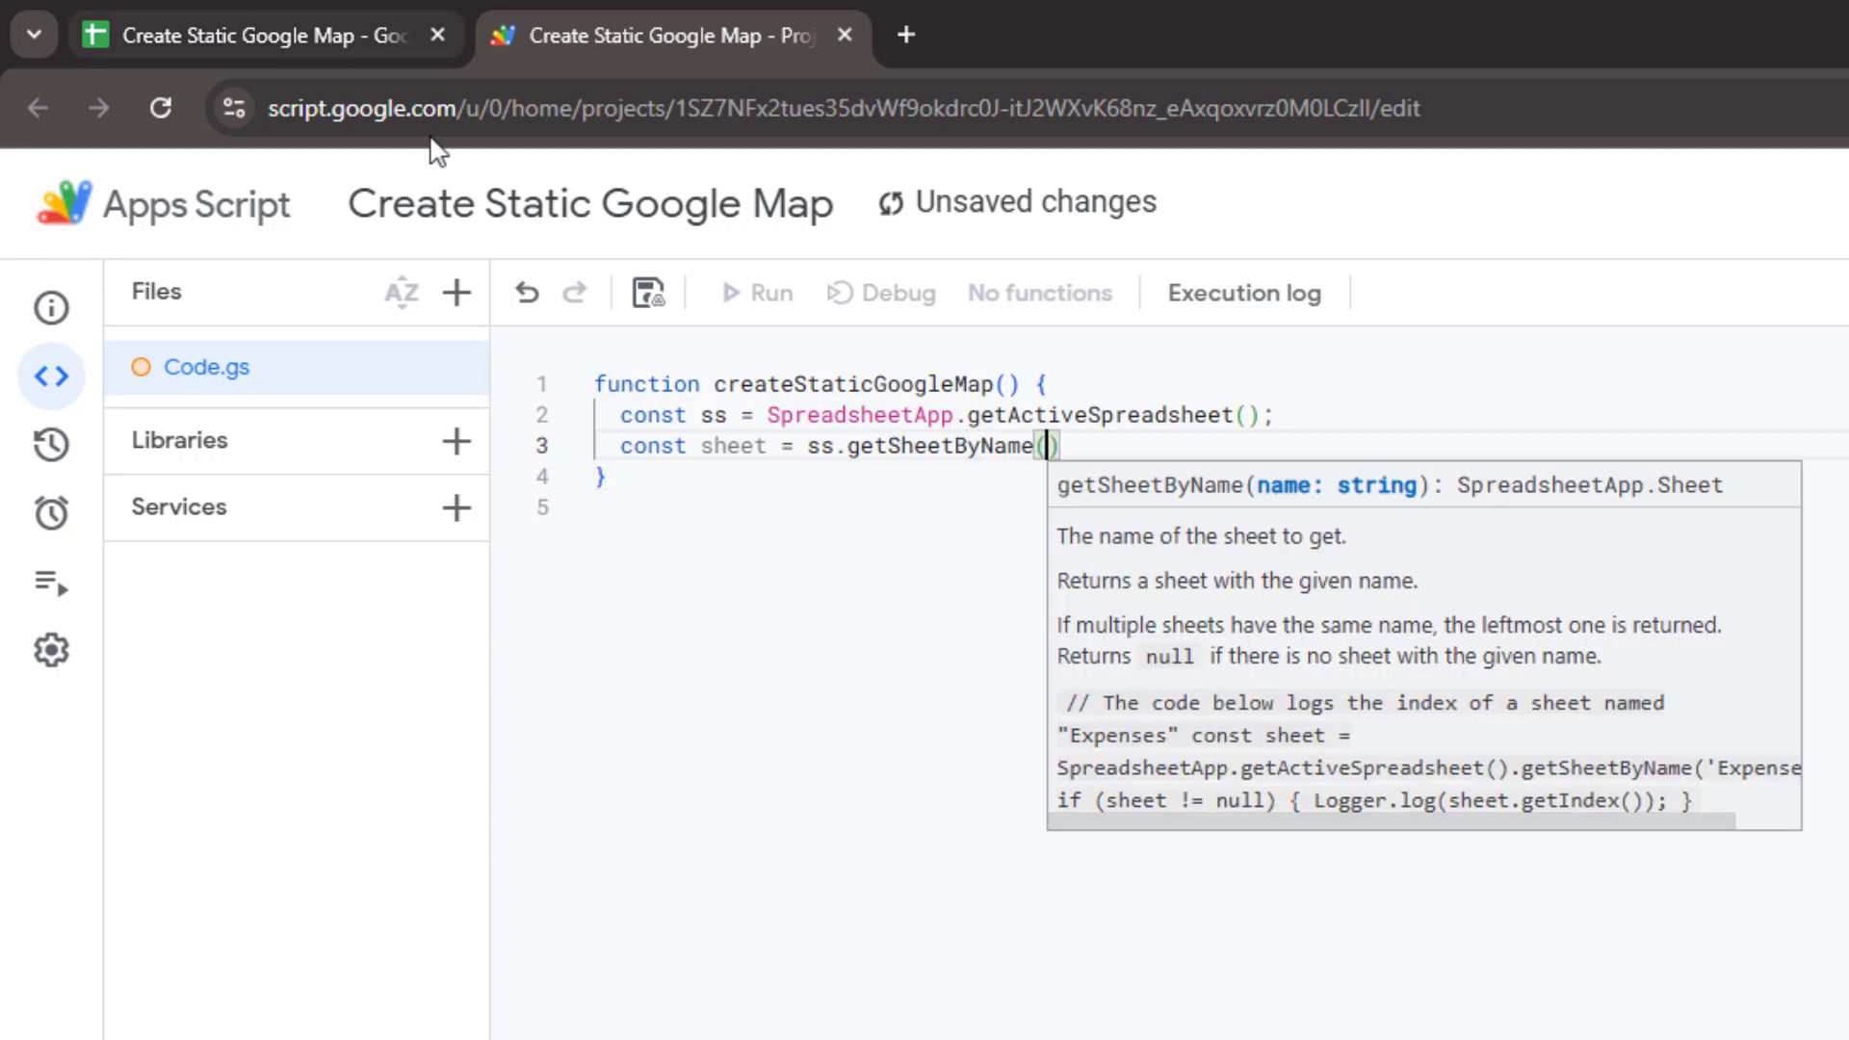
left_click(222, 37)
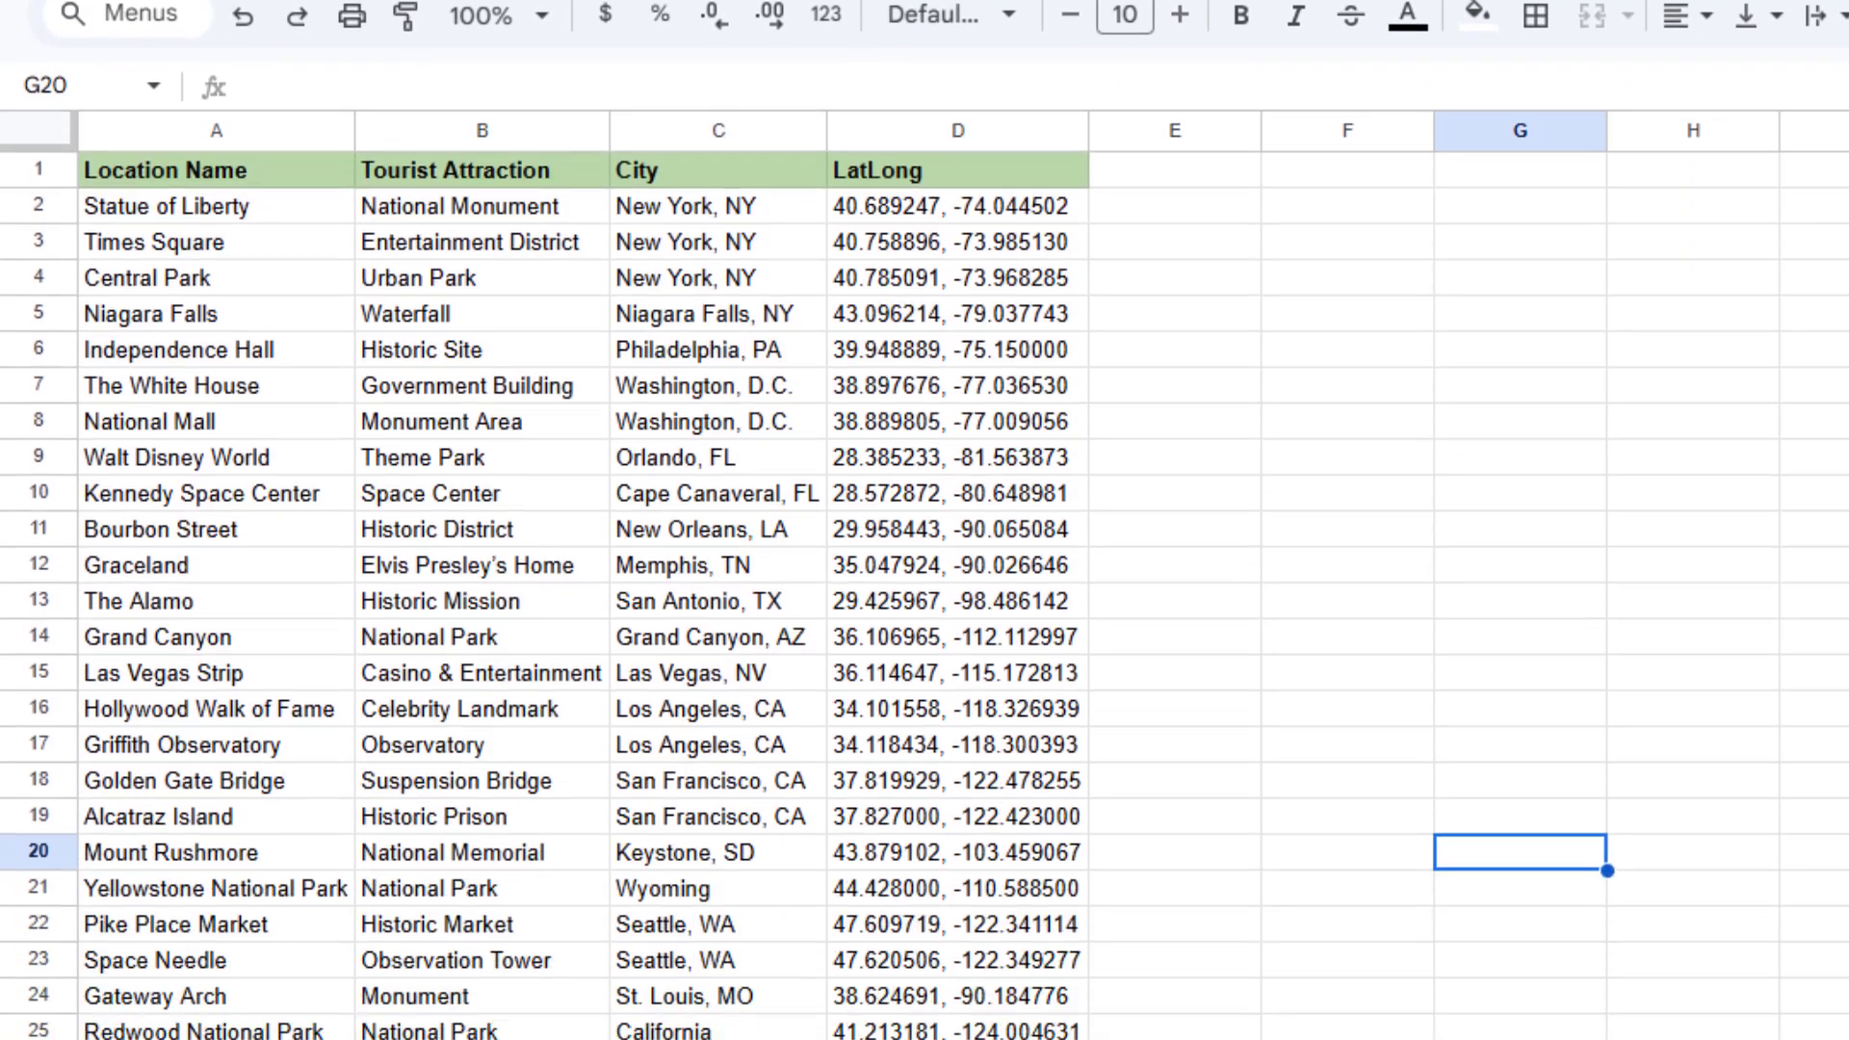
double_click(312, 1011)
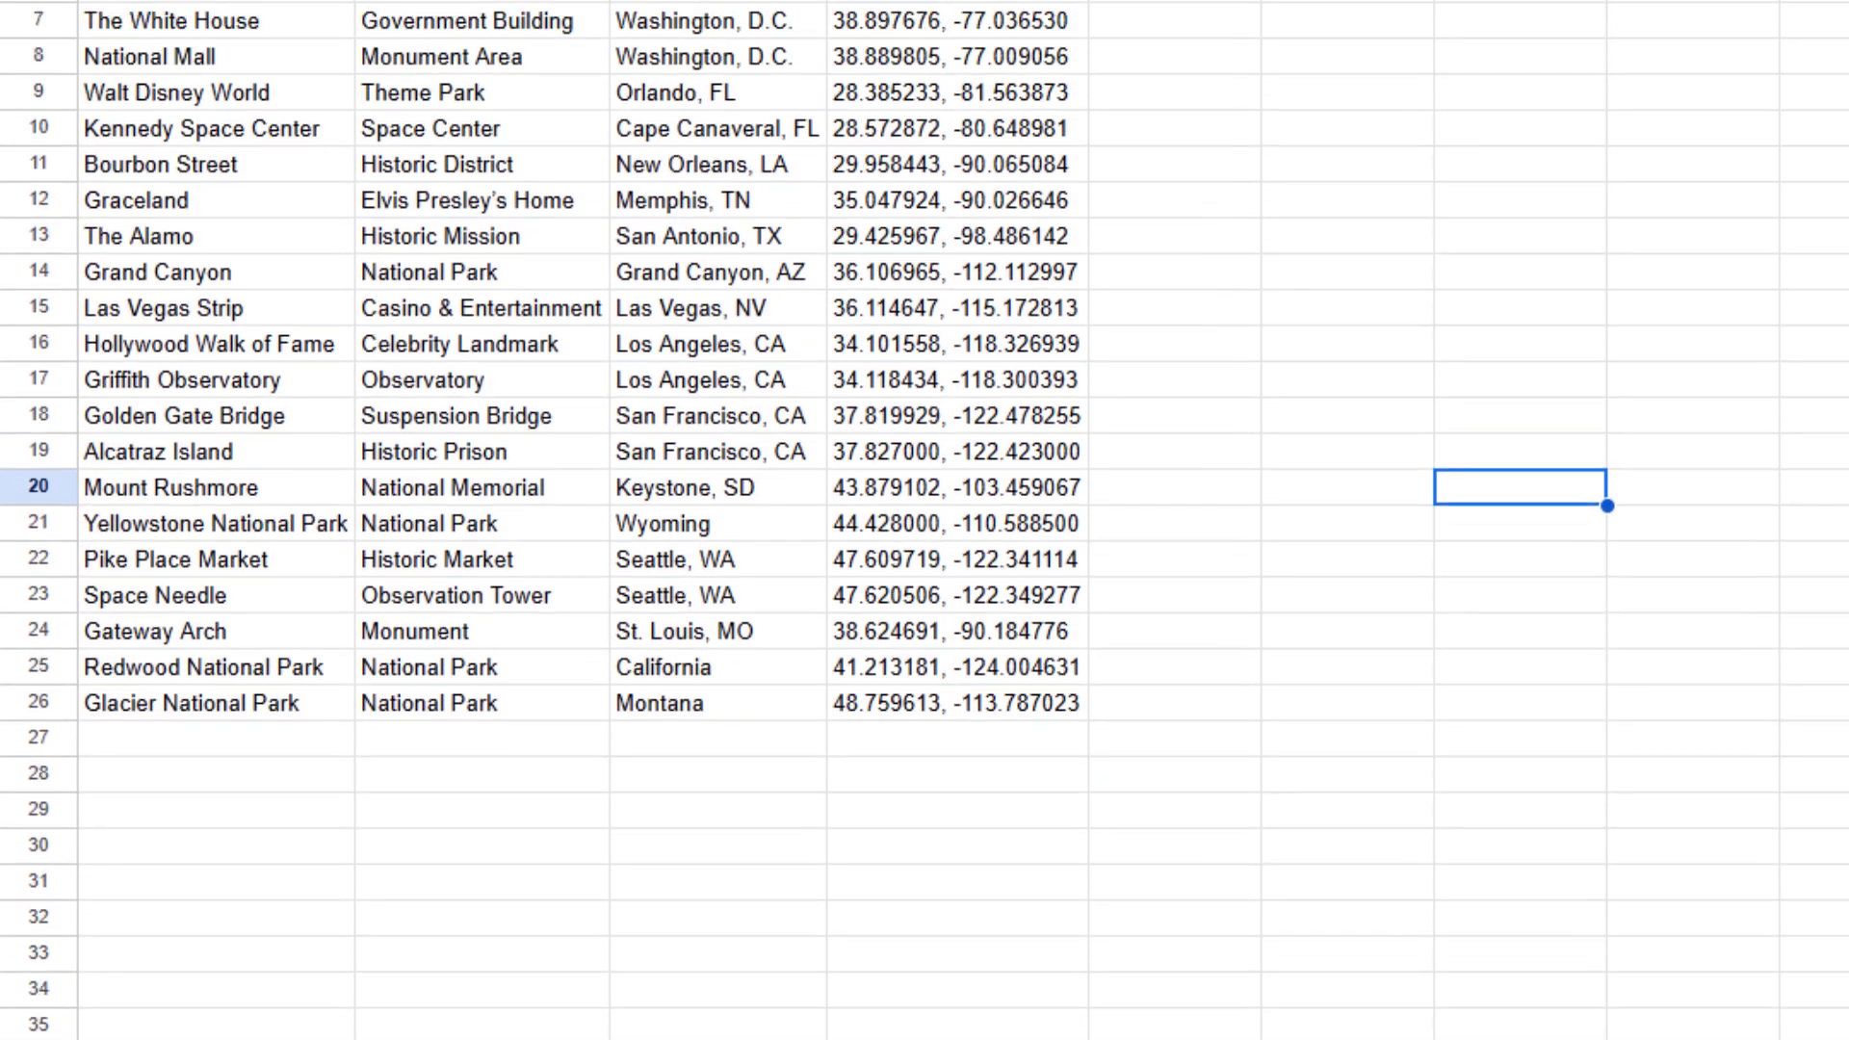
left_click(712, 40)
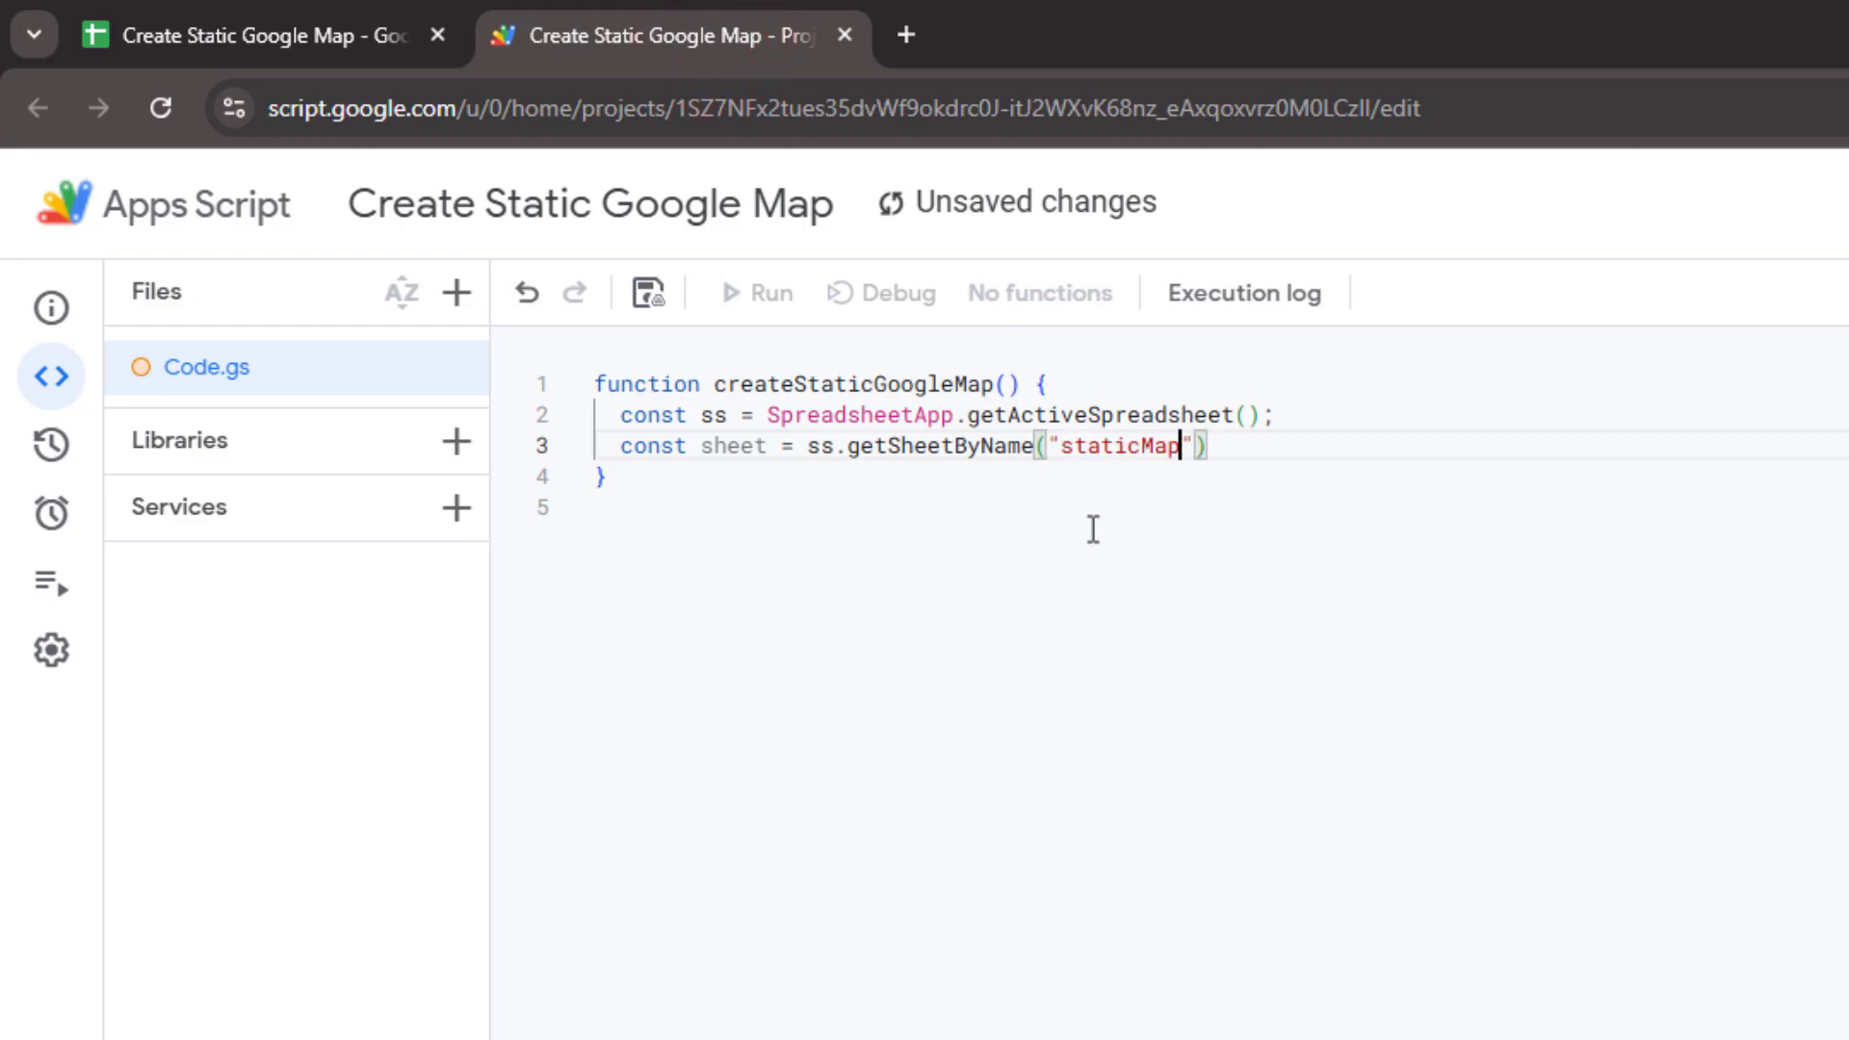
type(";")
Step: Read the sheet's active range values into data and log them
key("Return")
type("const data")
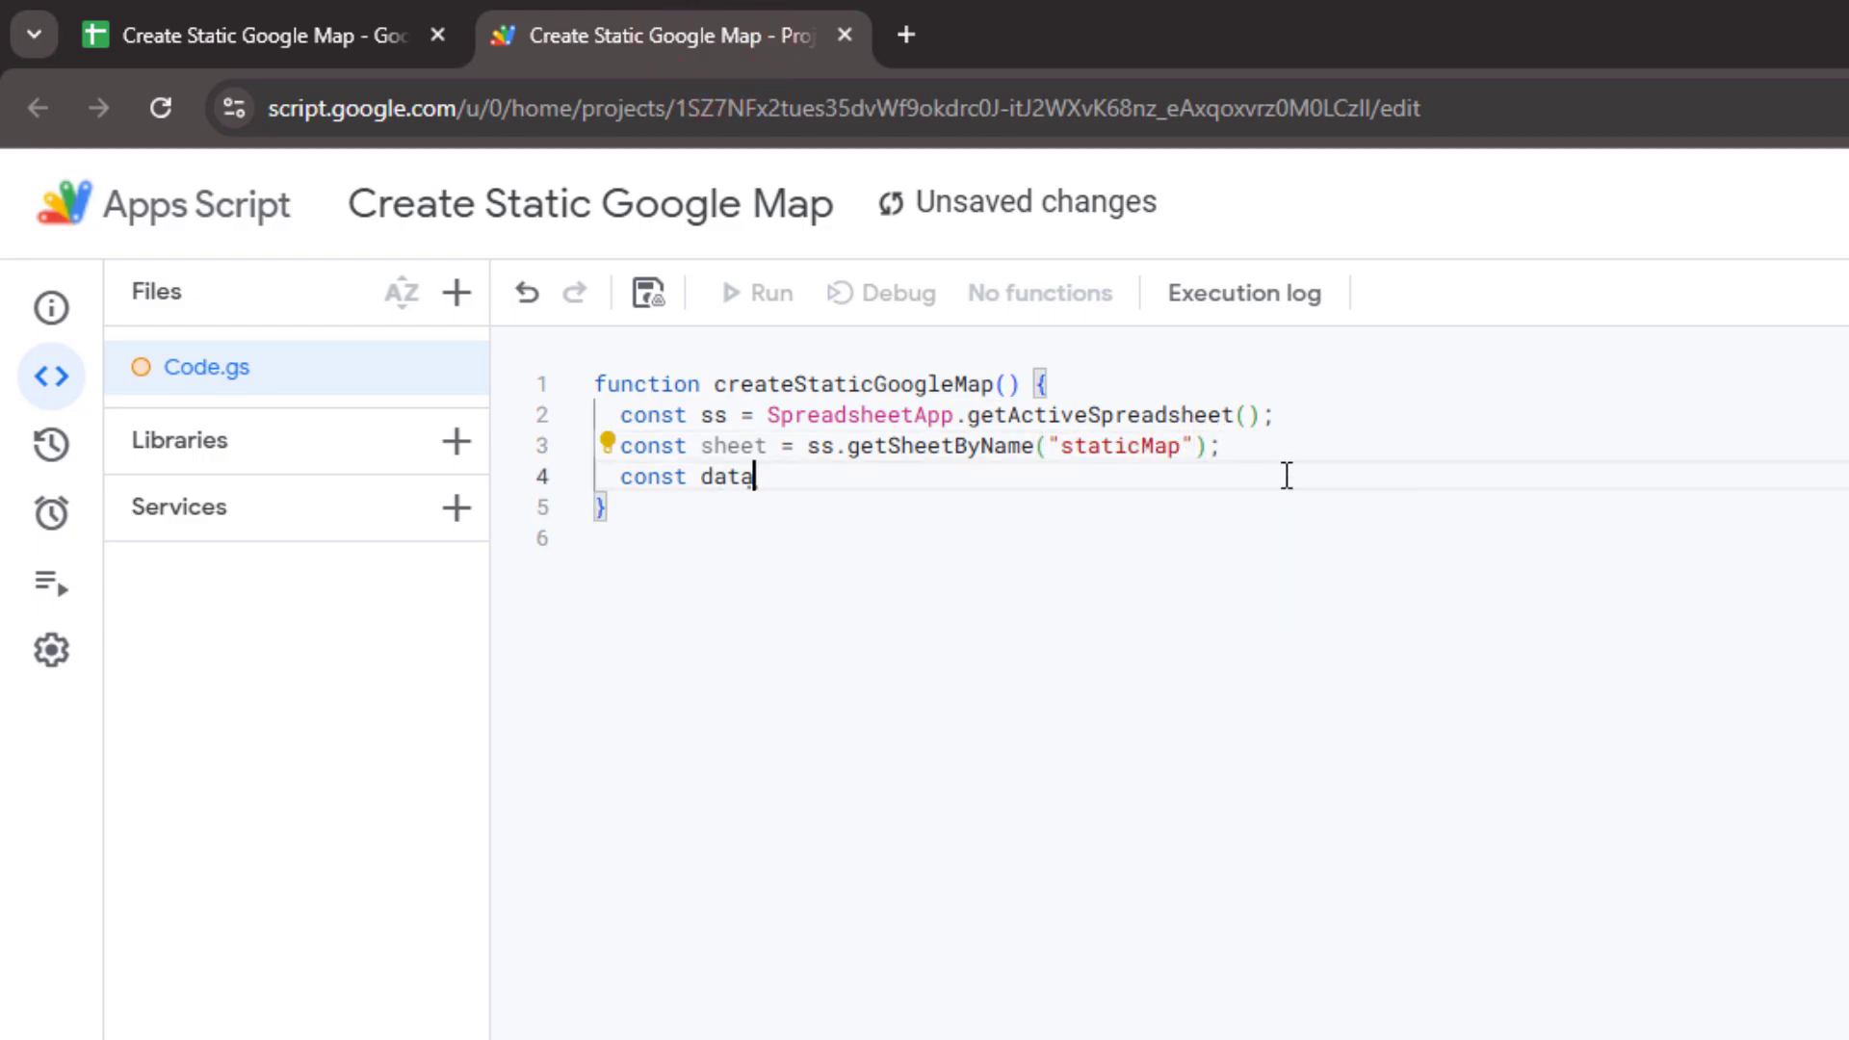
type("Range = sheet.")
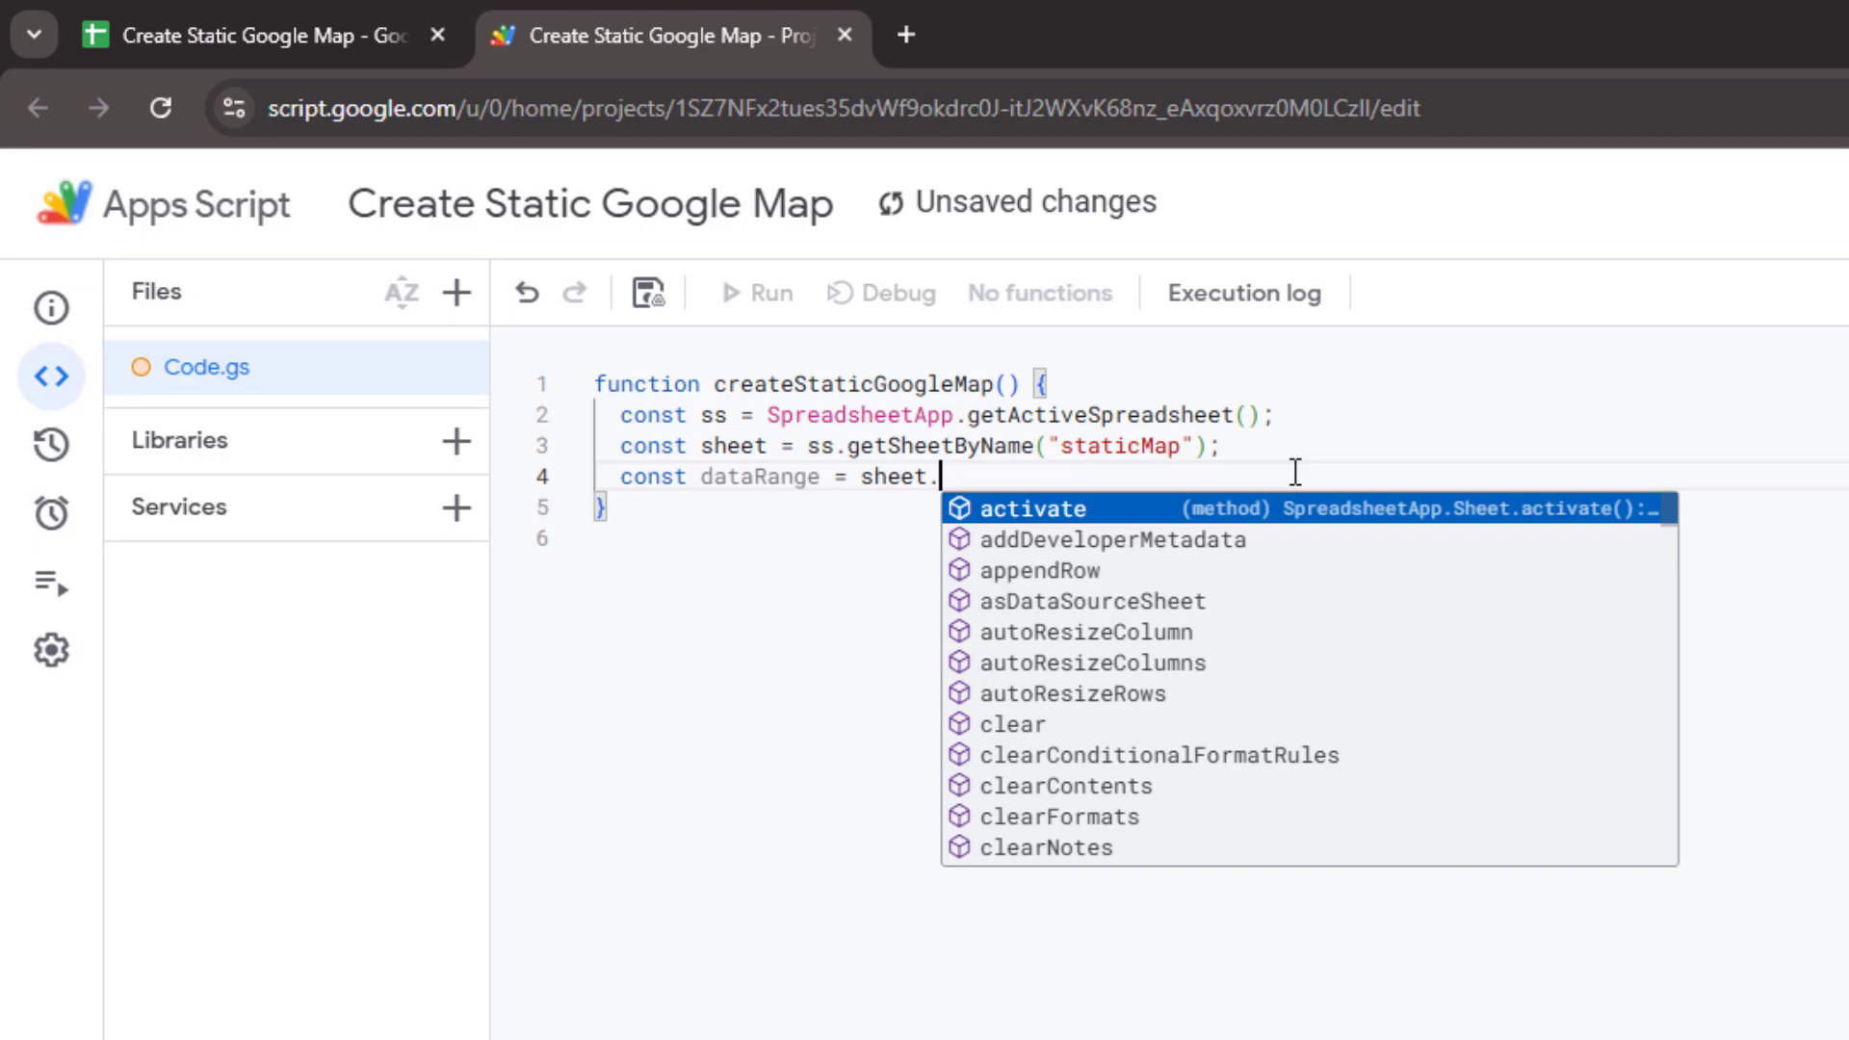
type("getactiverange")
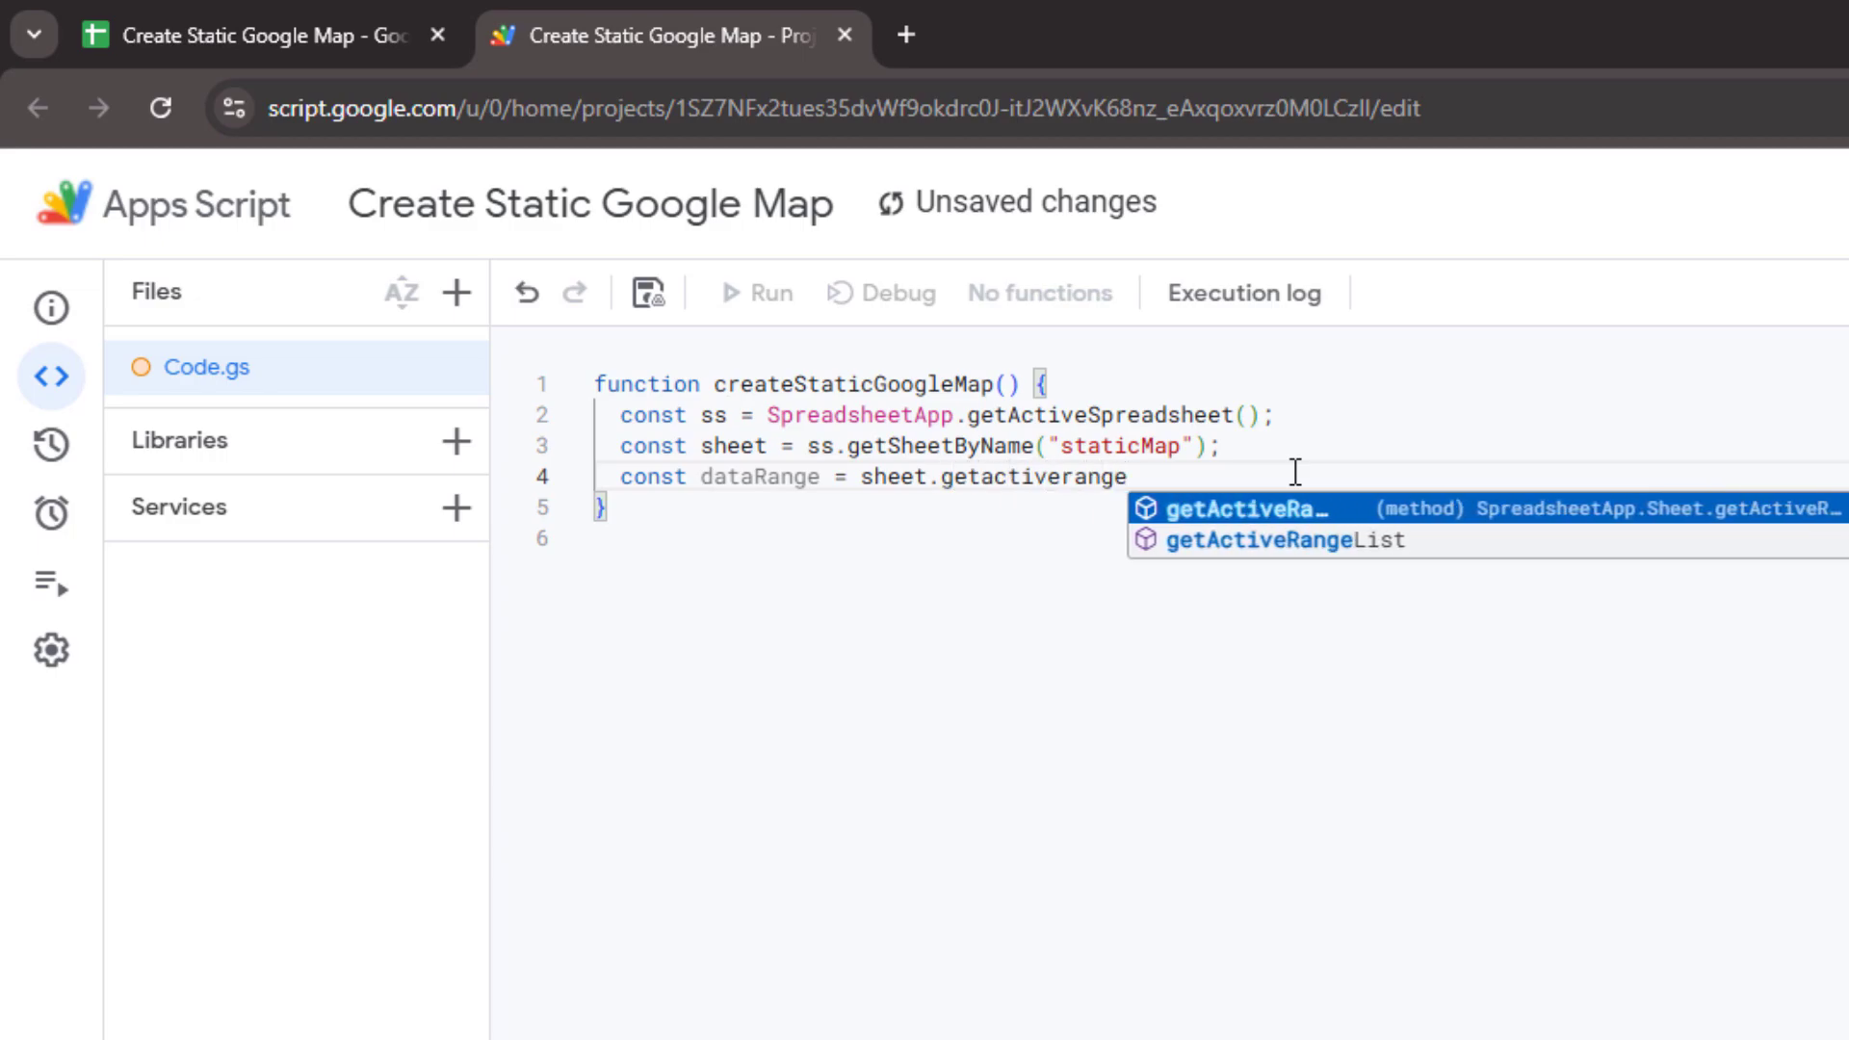
key("Return")
type("();")
key("Return")
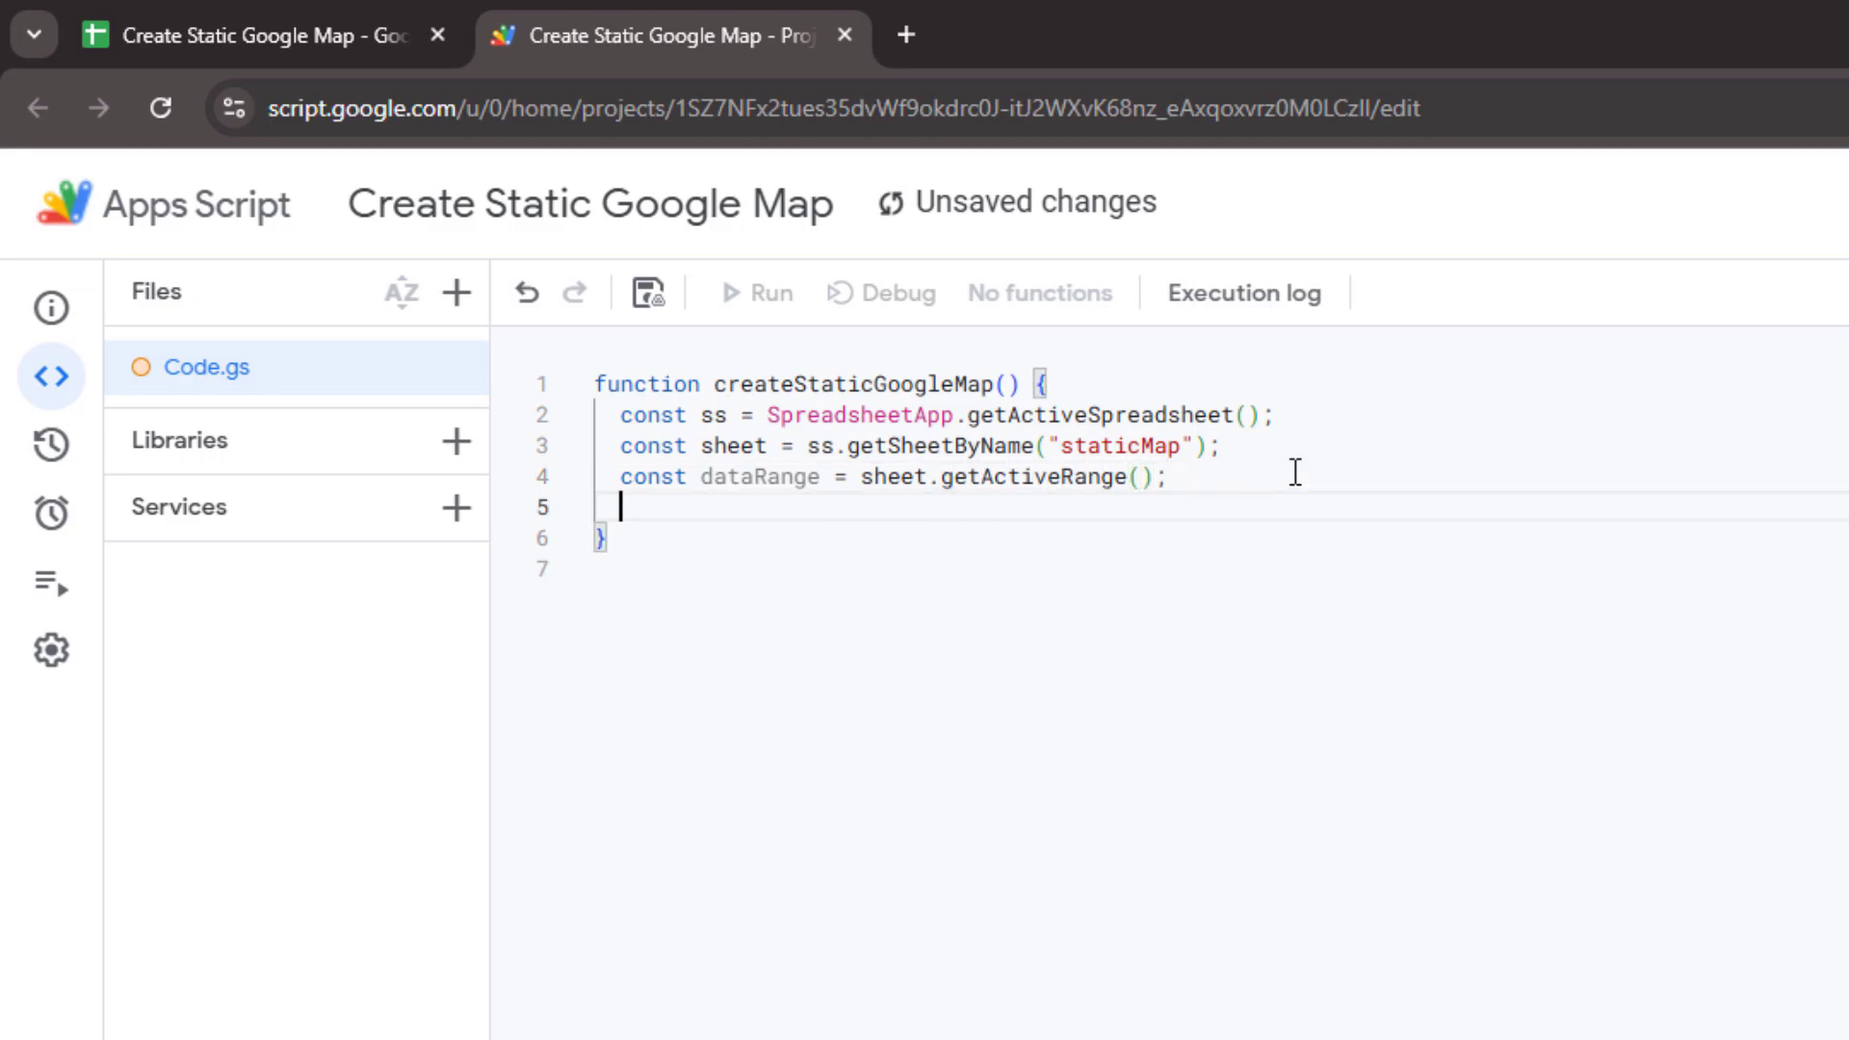
type("const data =")
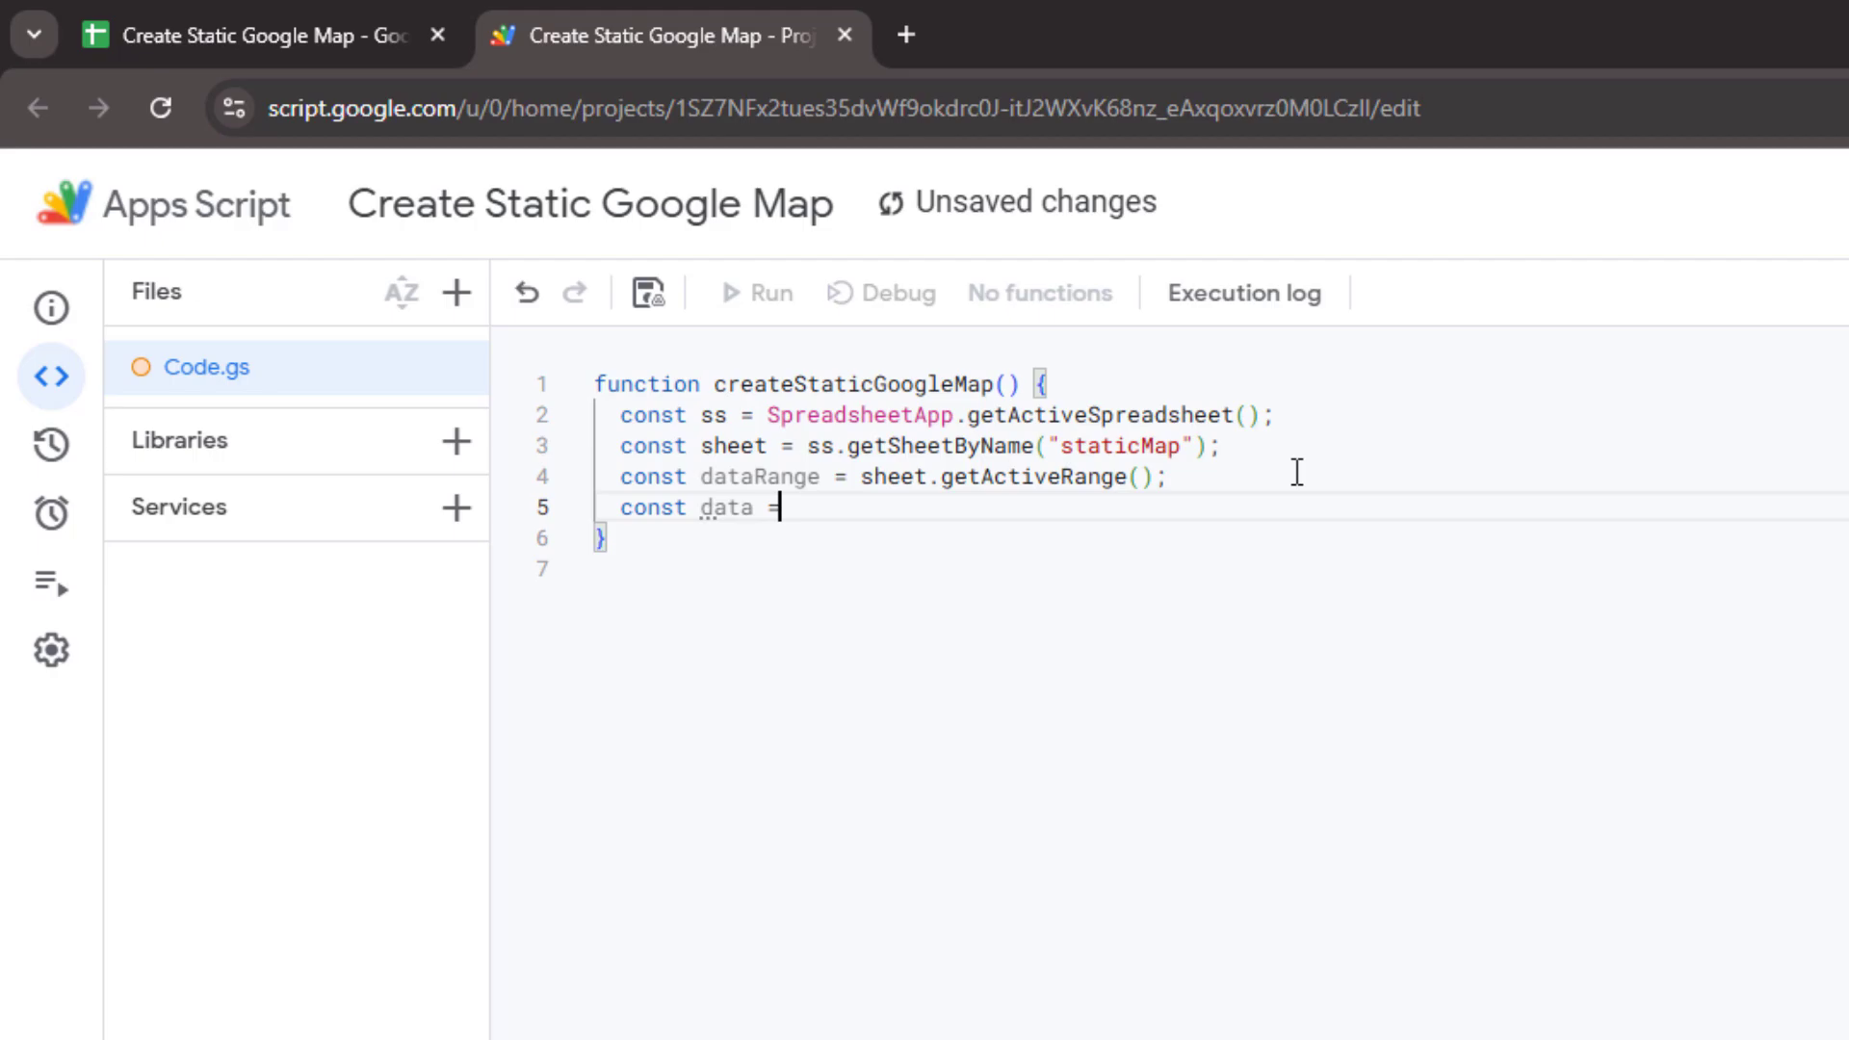
type(" dataRange.getv")
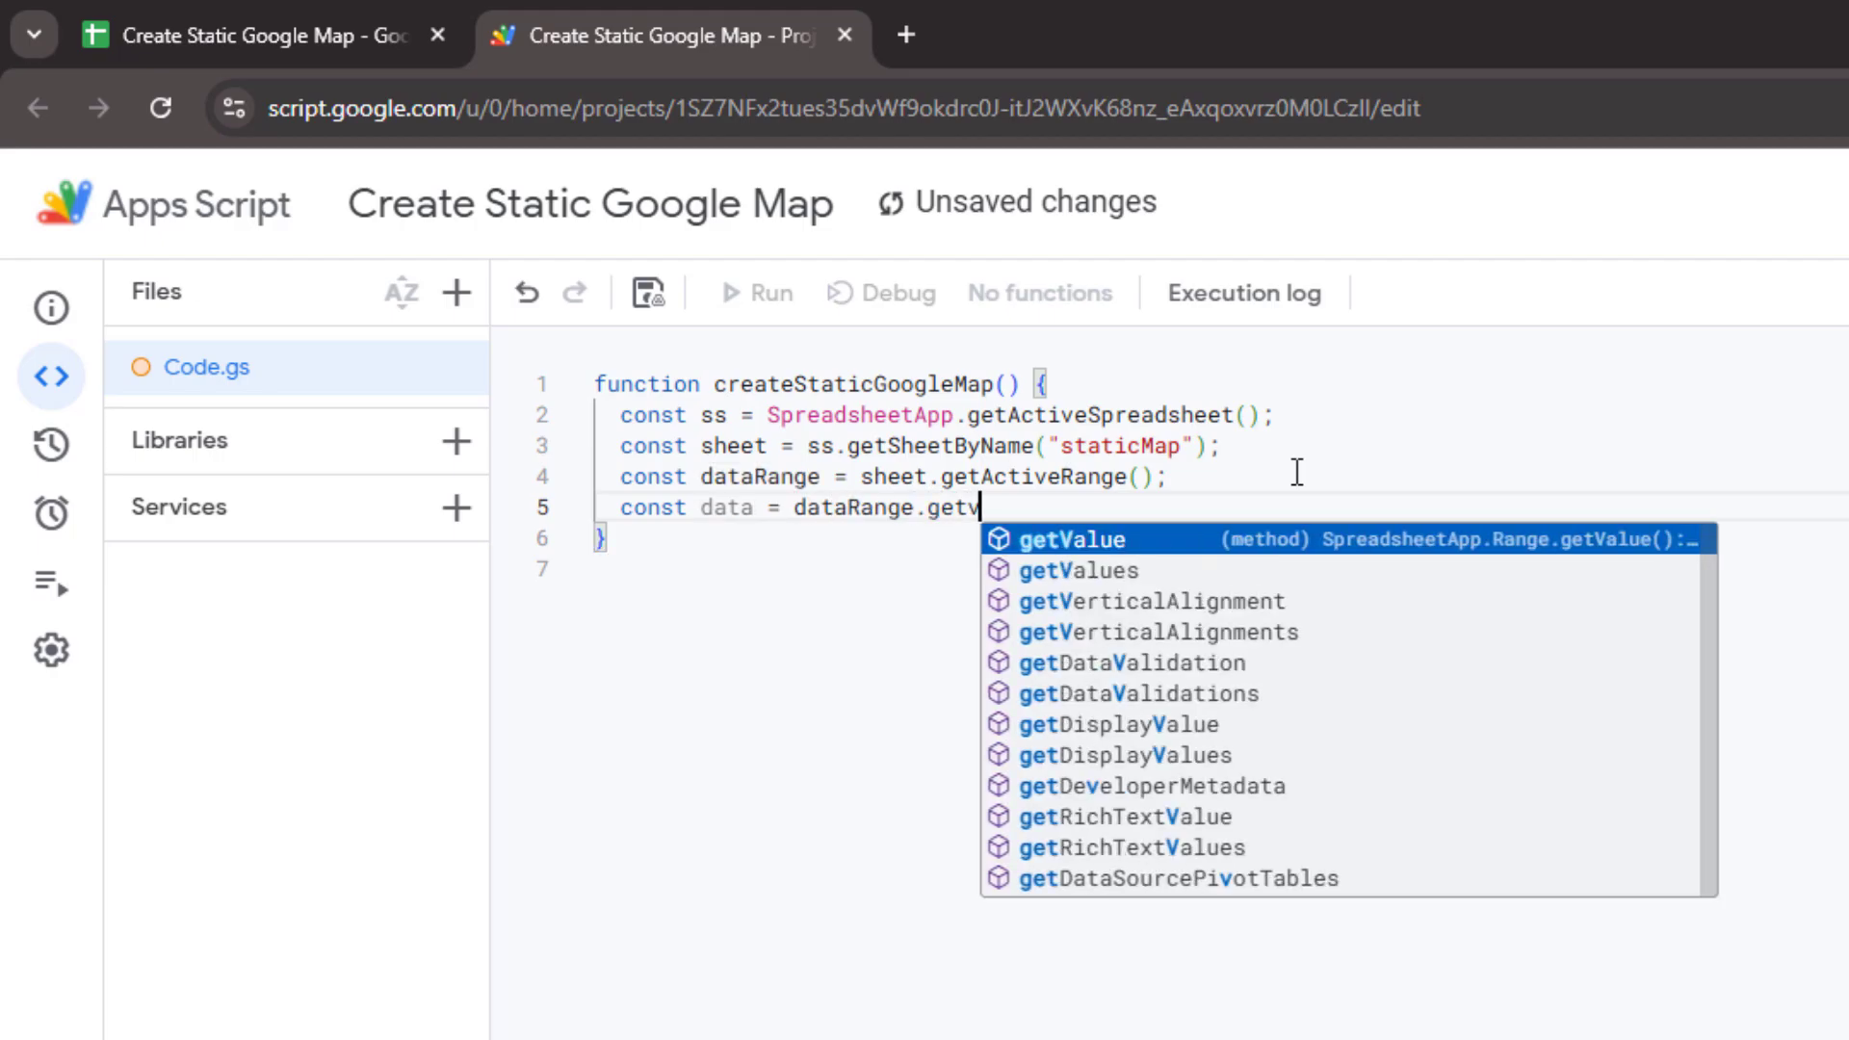
type("alues()")
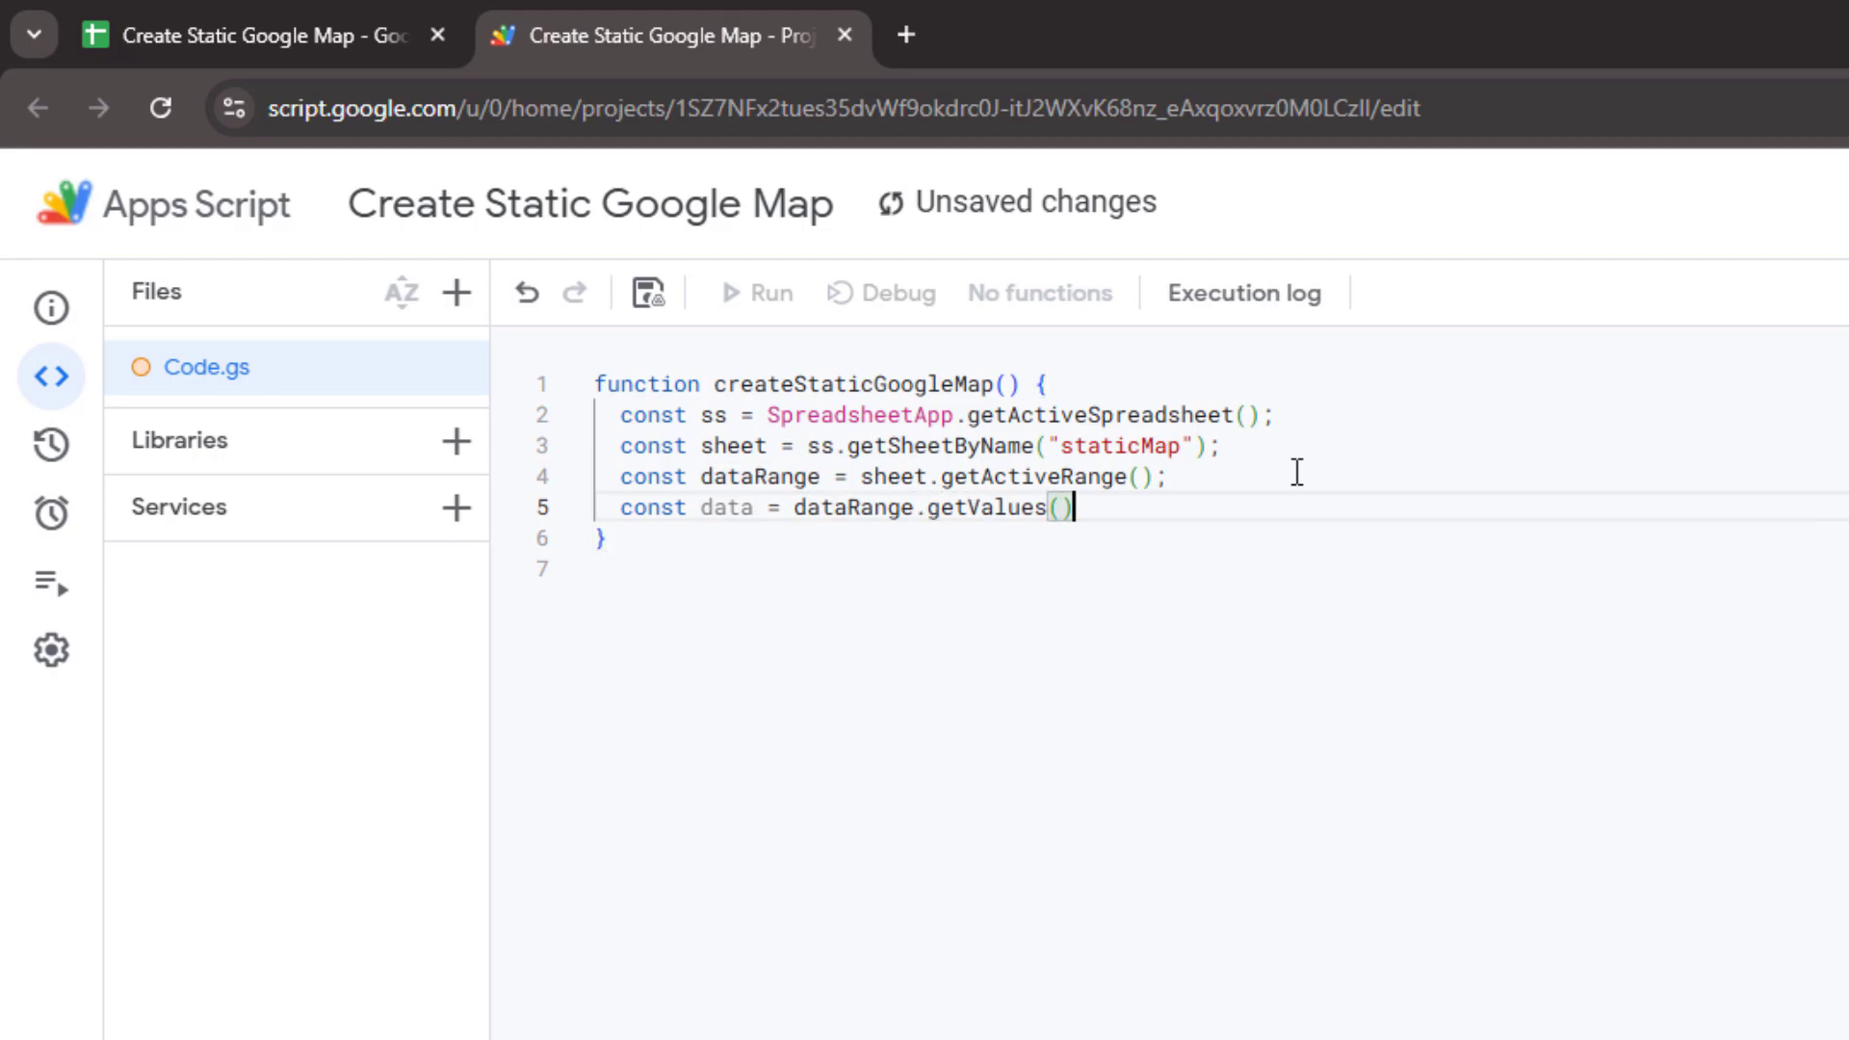
type(";")
key("Return")
key("Return")
type("Logger.")
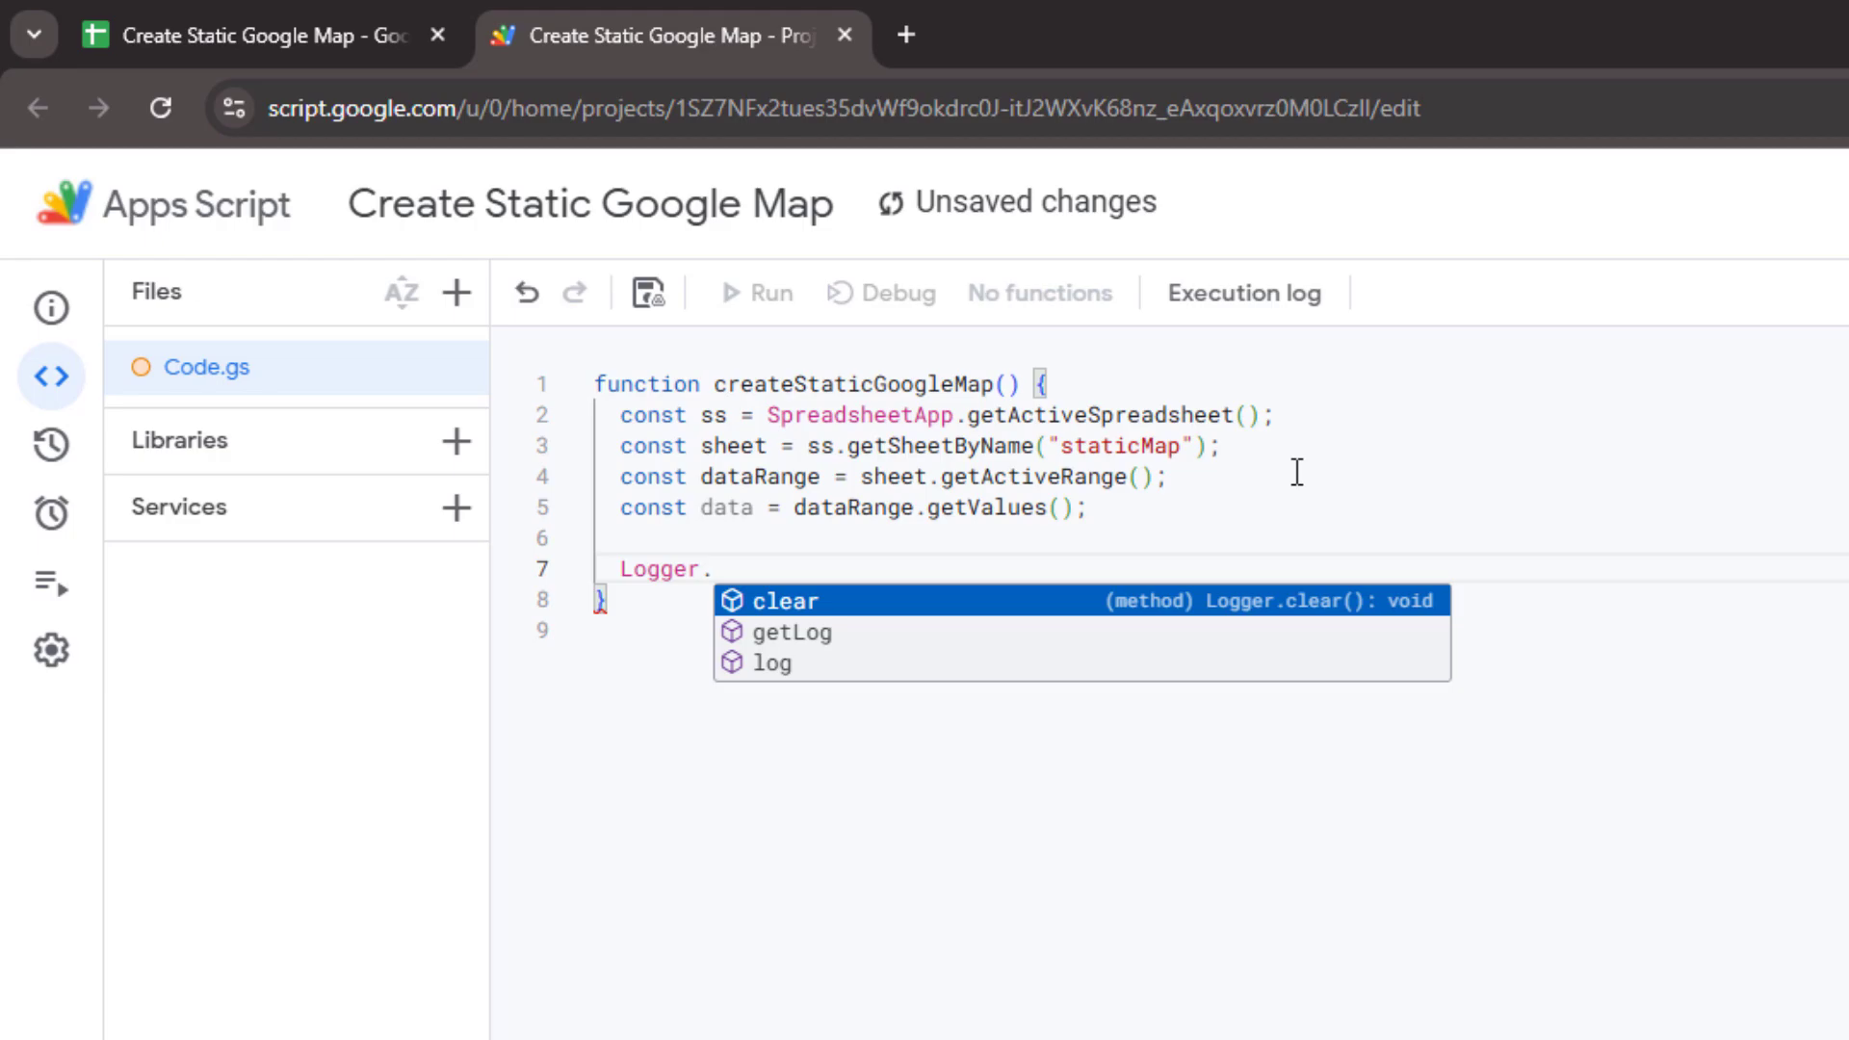
type("log(data);")
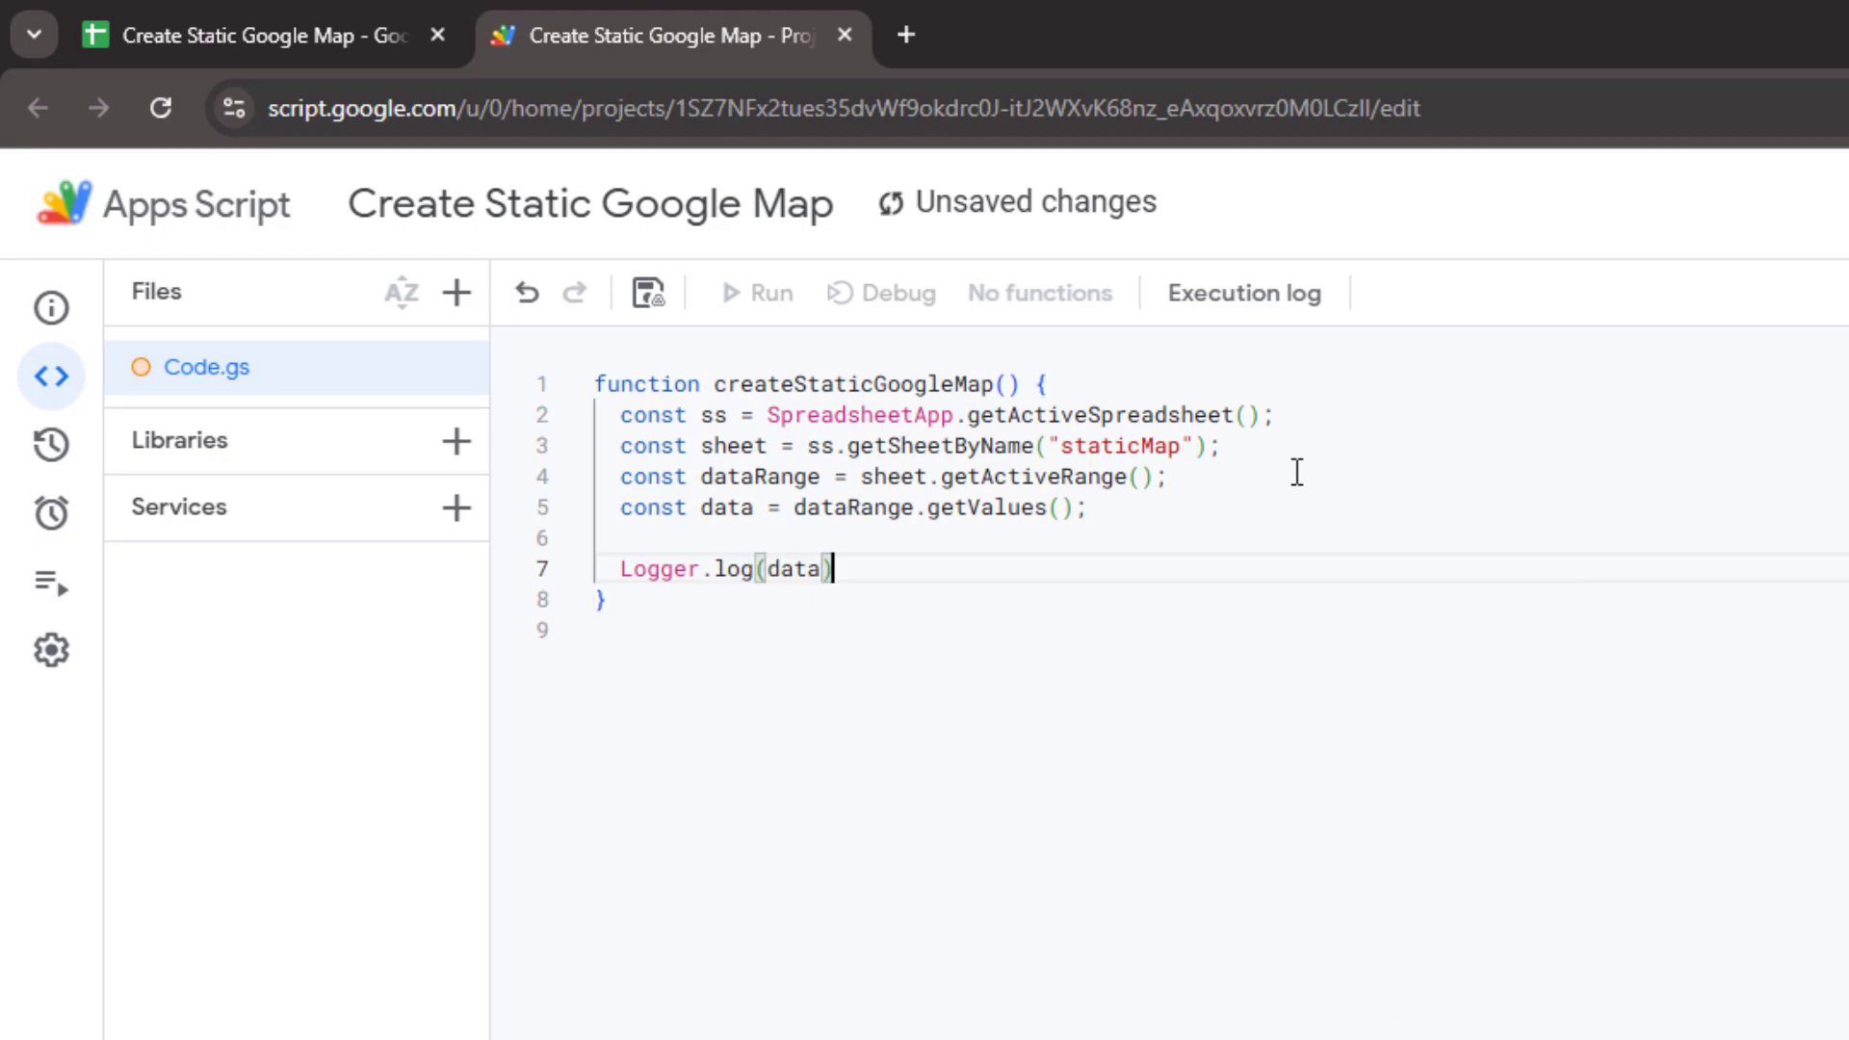
Step: Select the LatLong cells D2:D26 in the sheet, then save the project
left_click(216, 17)
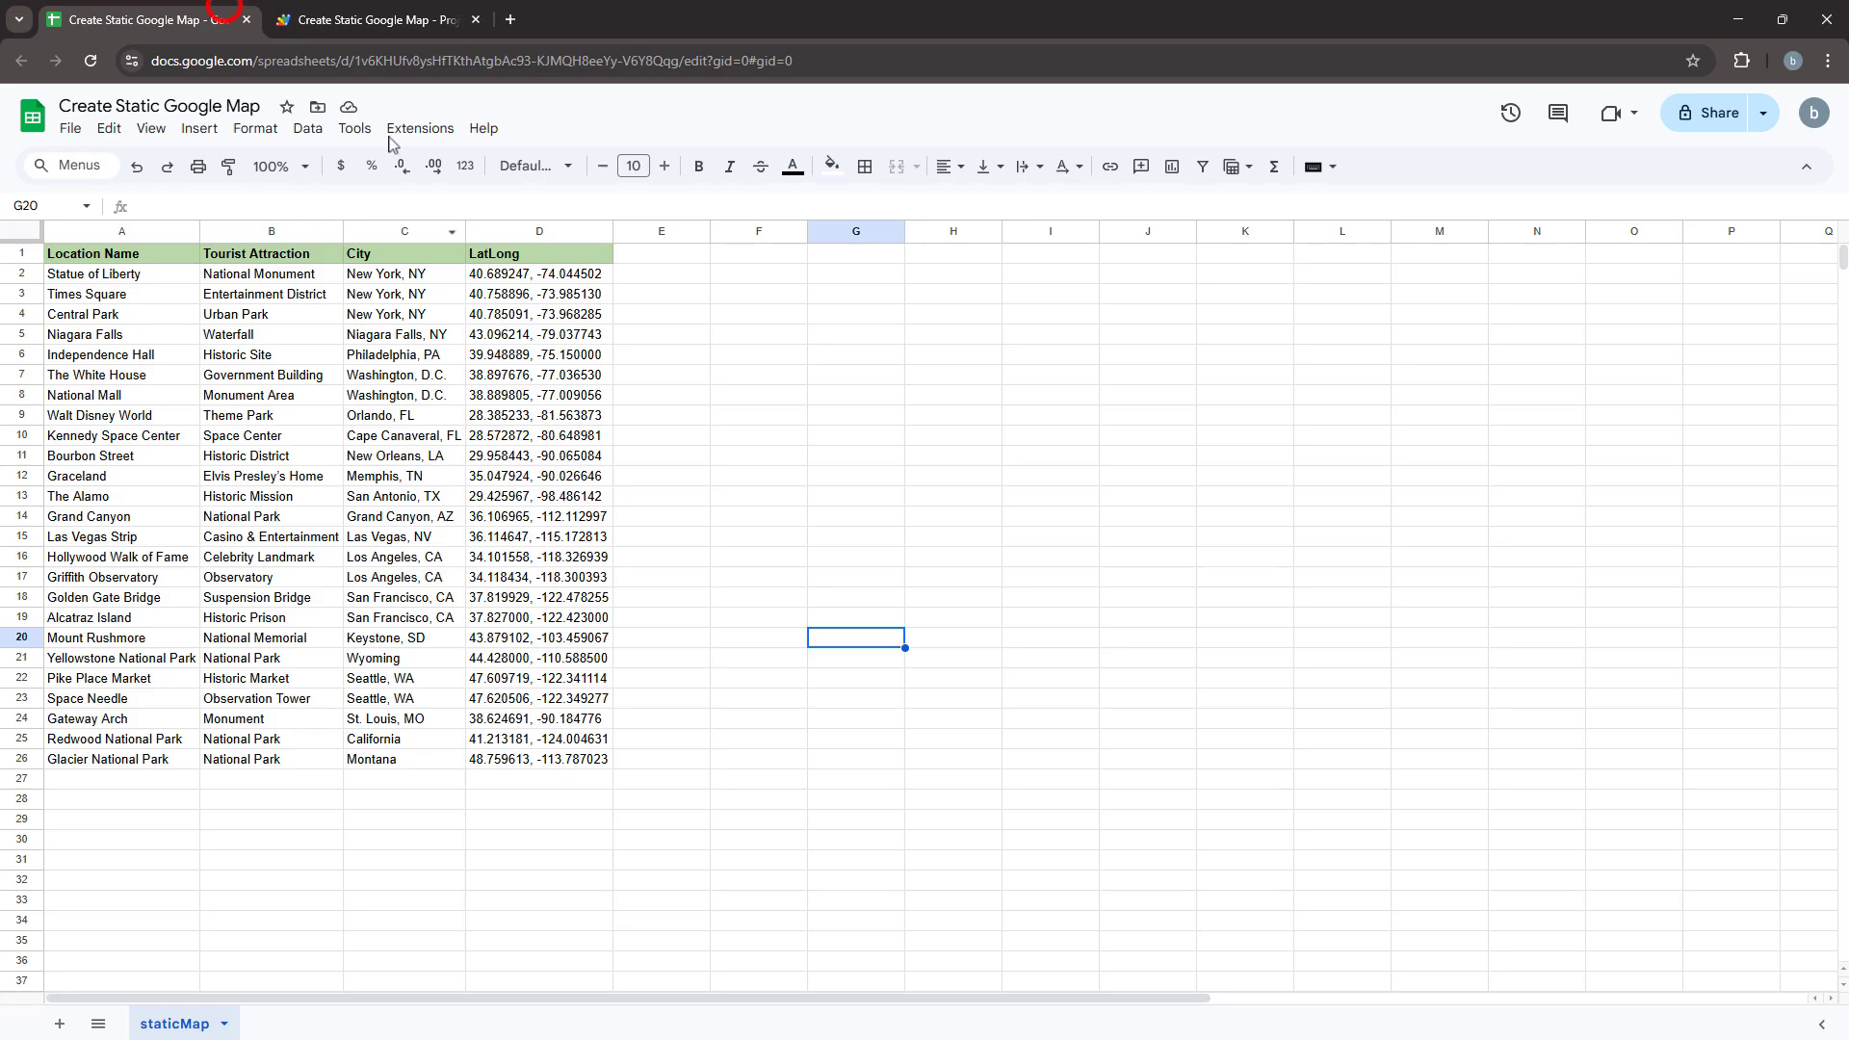
left_click(564, 275)
key("ctrl+shift+Down")
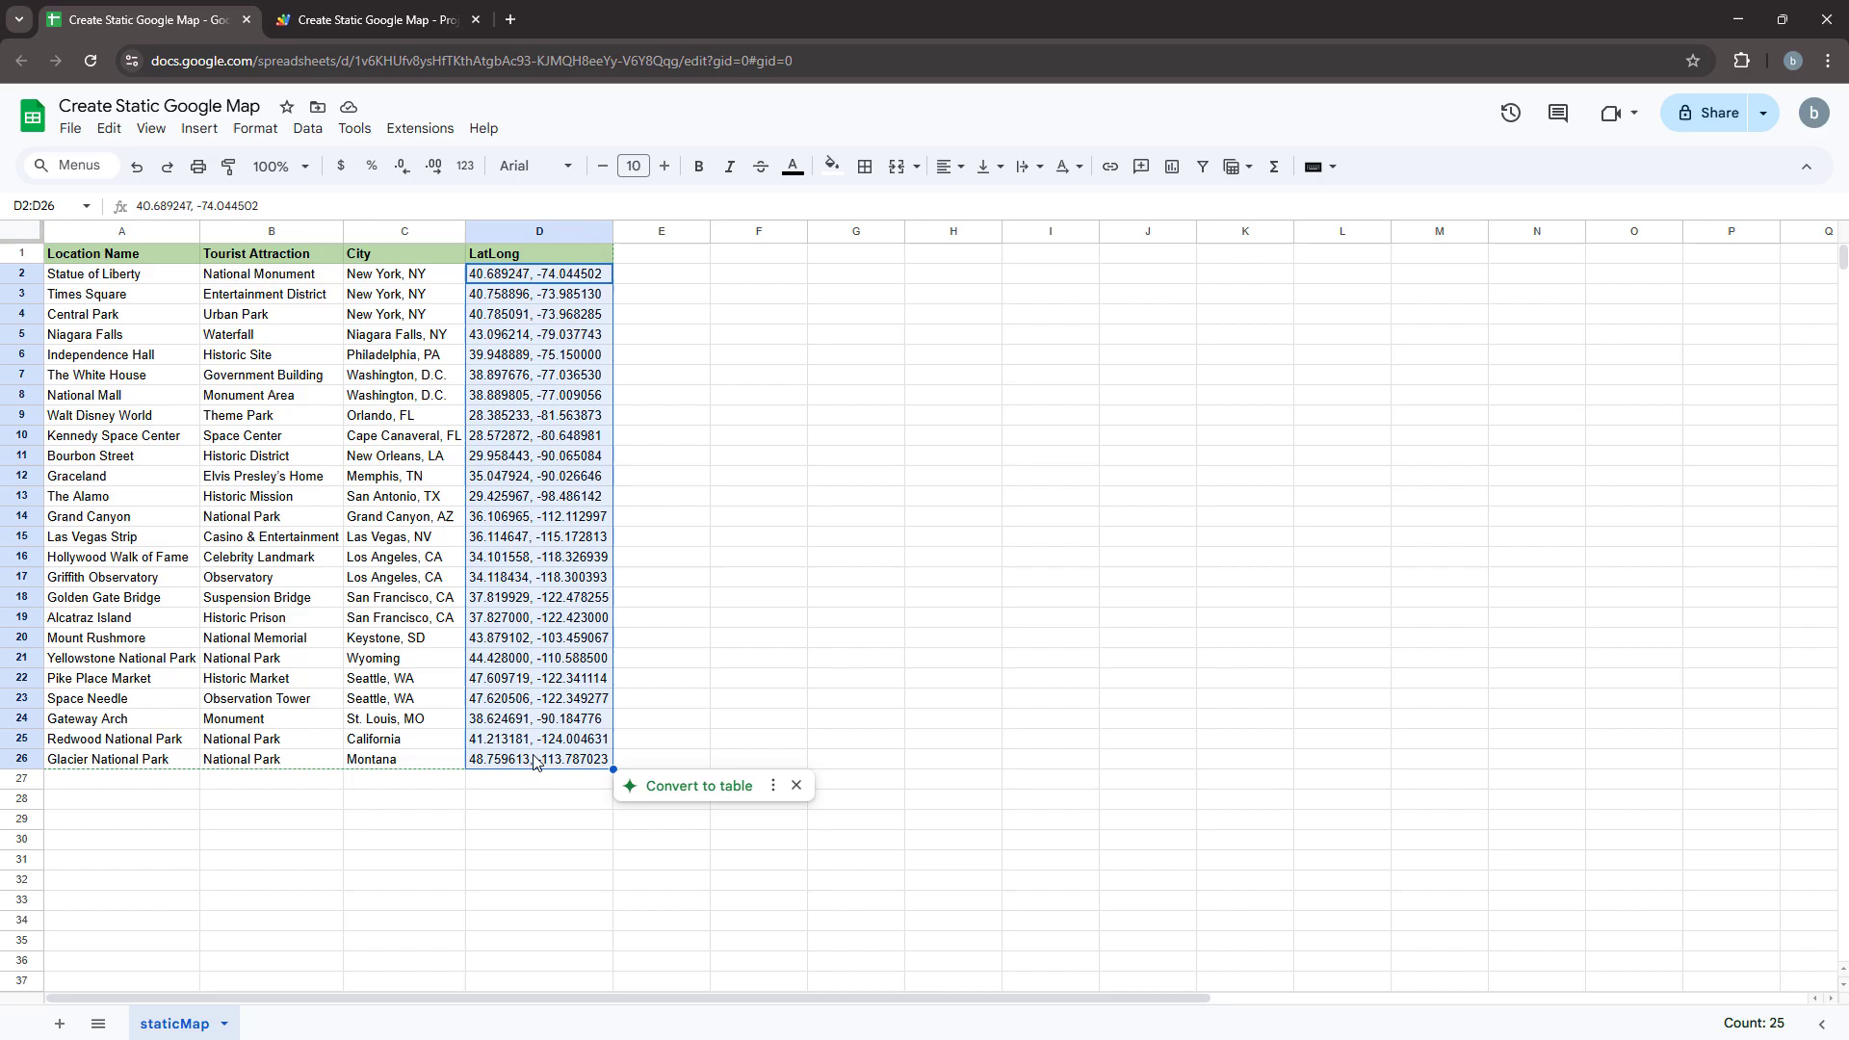
left_click(337, 17)
left_click(357, 167)
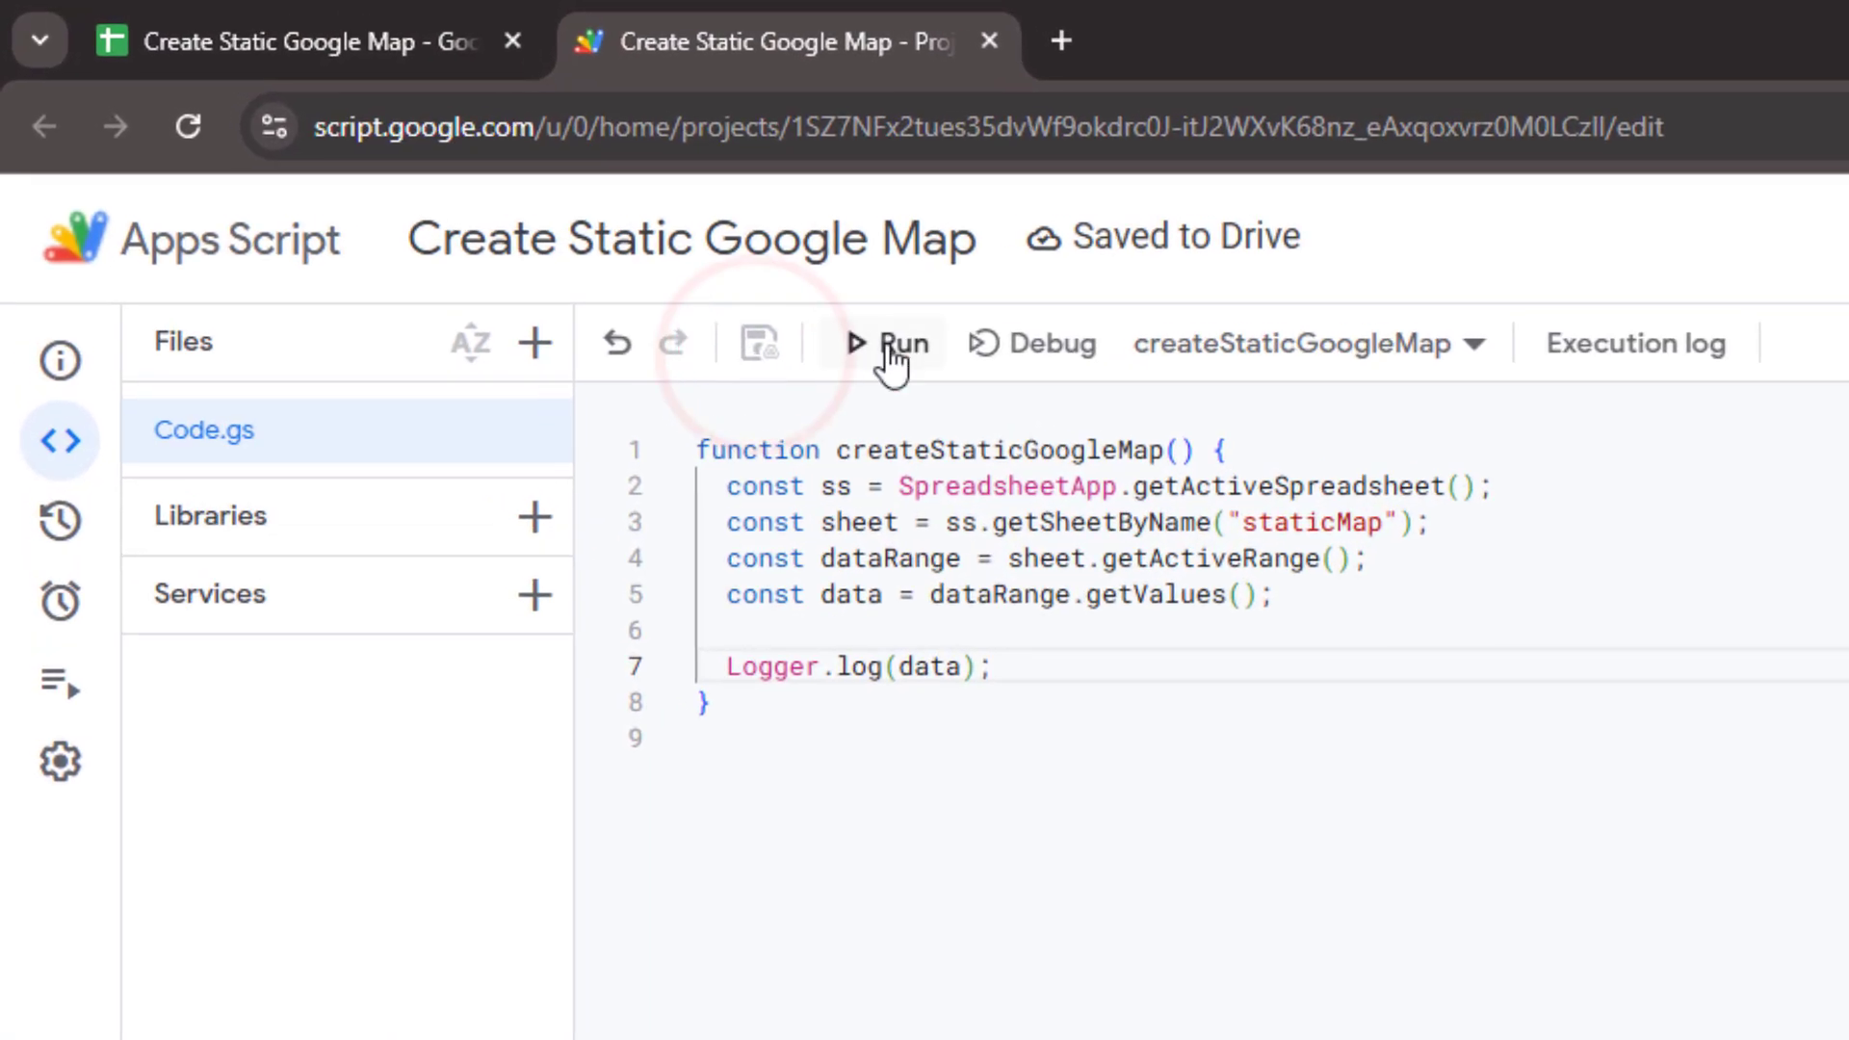
Step: Run createStaticGoogleMap and authorize it via Advanced > Go to Create Static Google Map (unsafe)
left_click(892, 351)
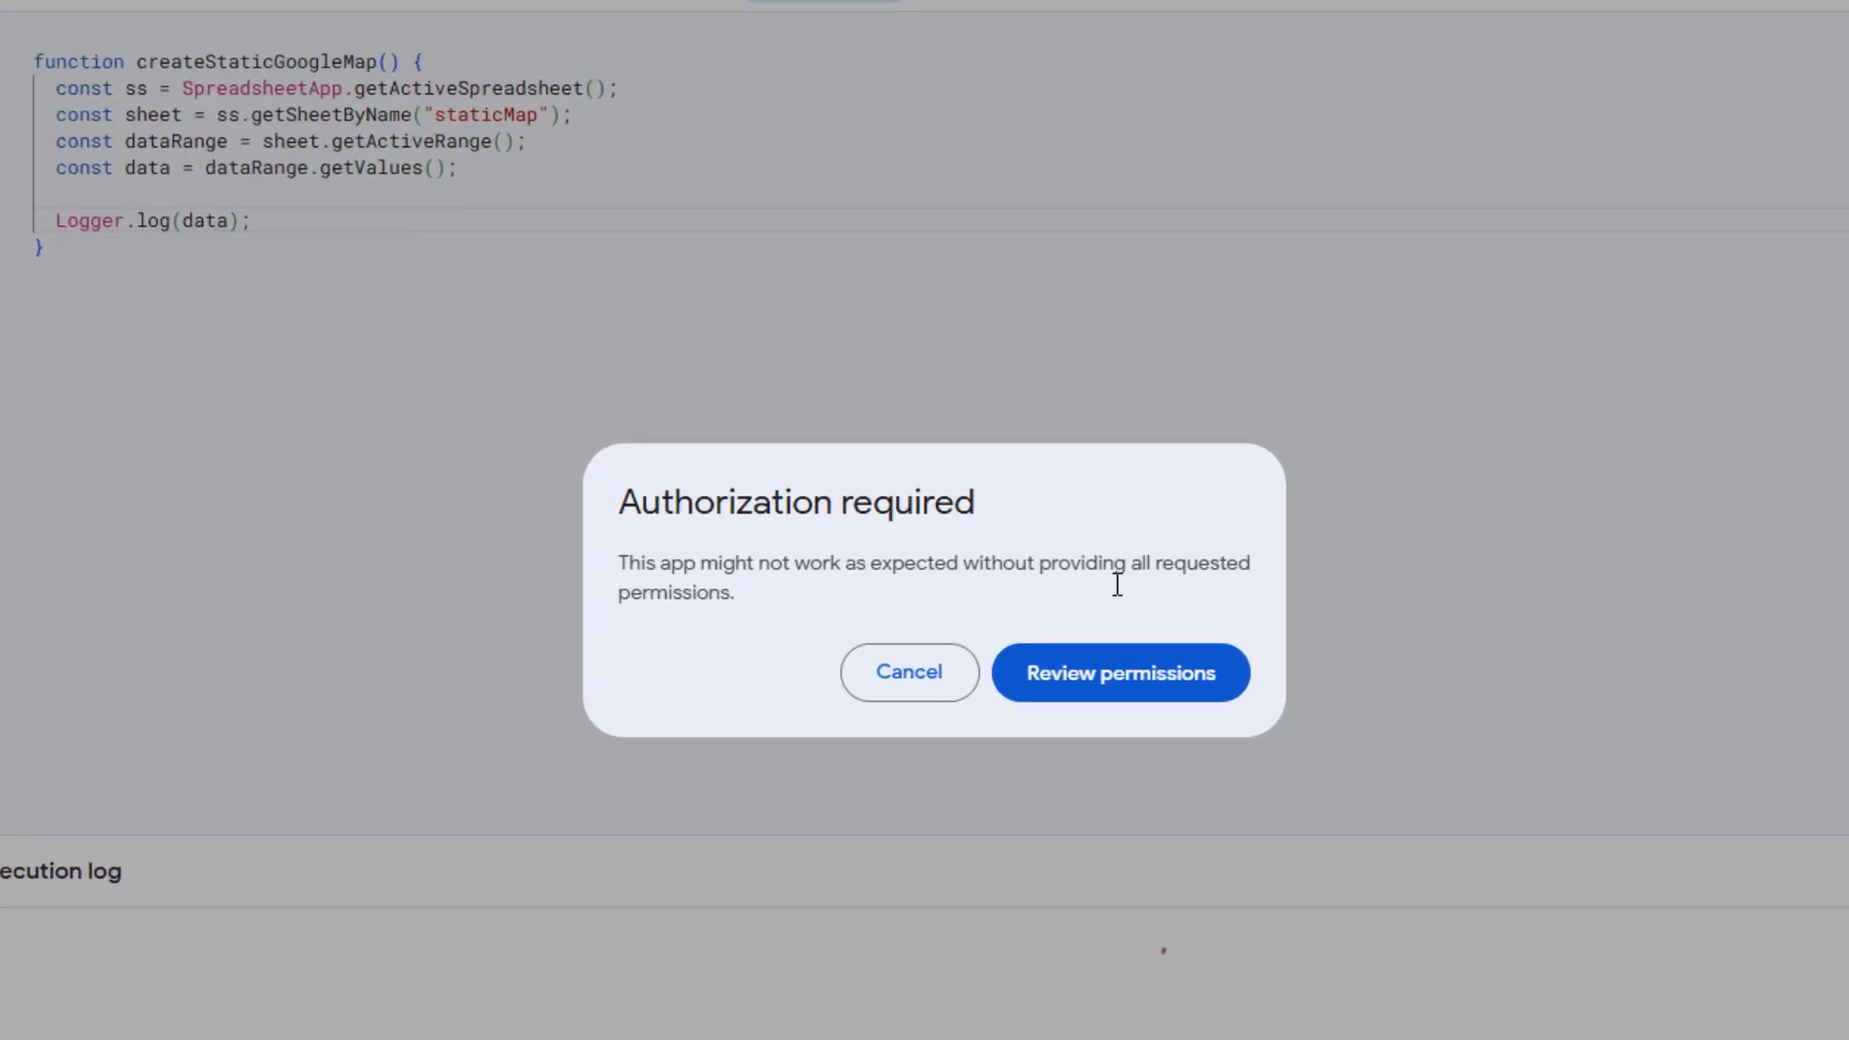
left_click(1144, 695)
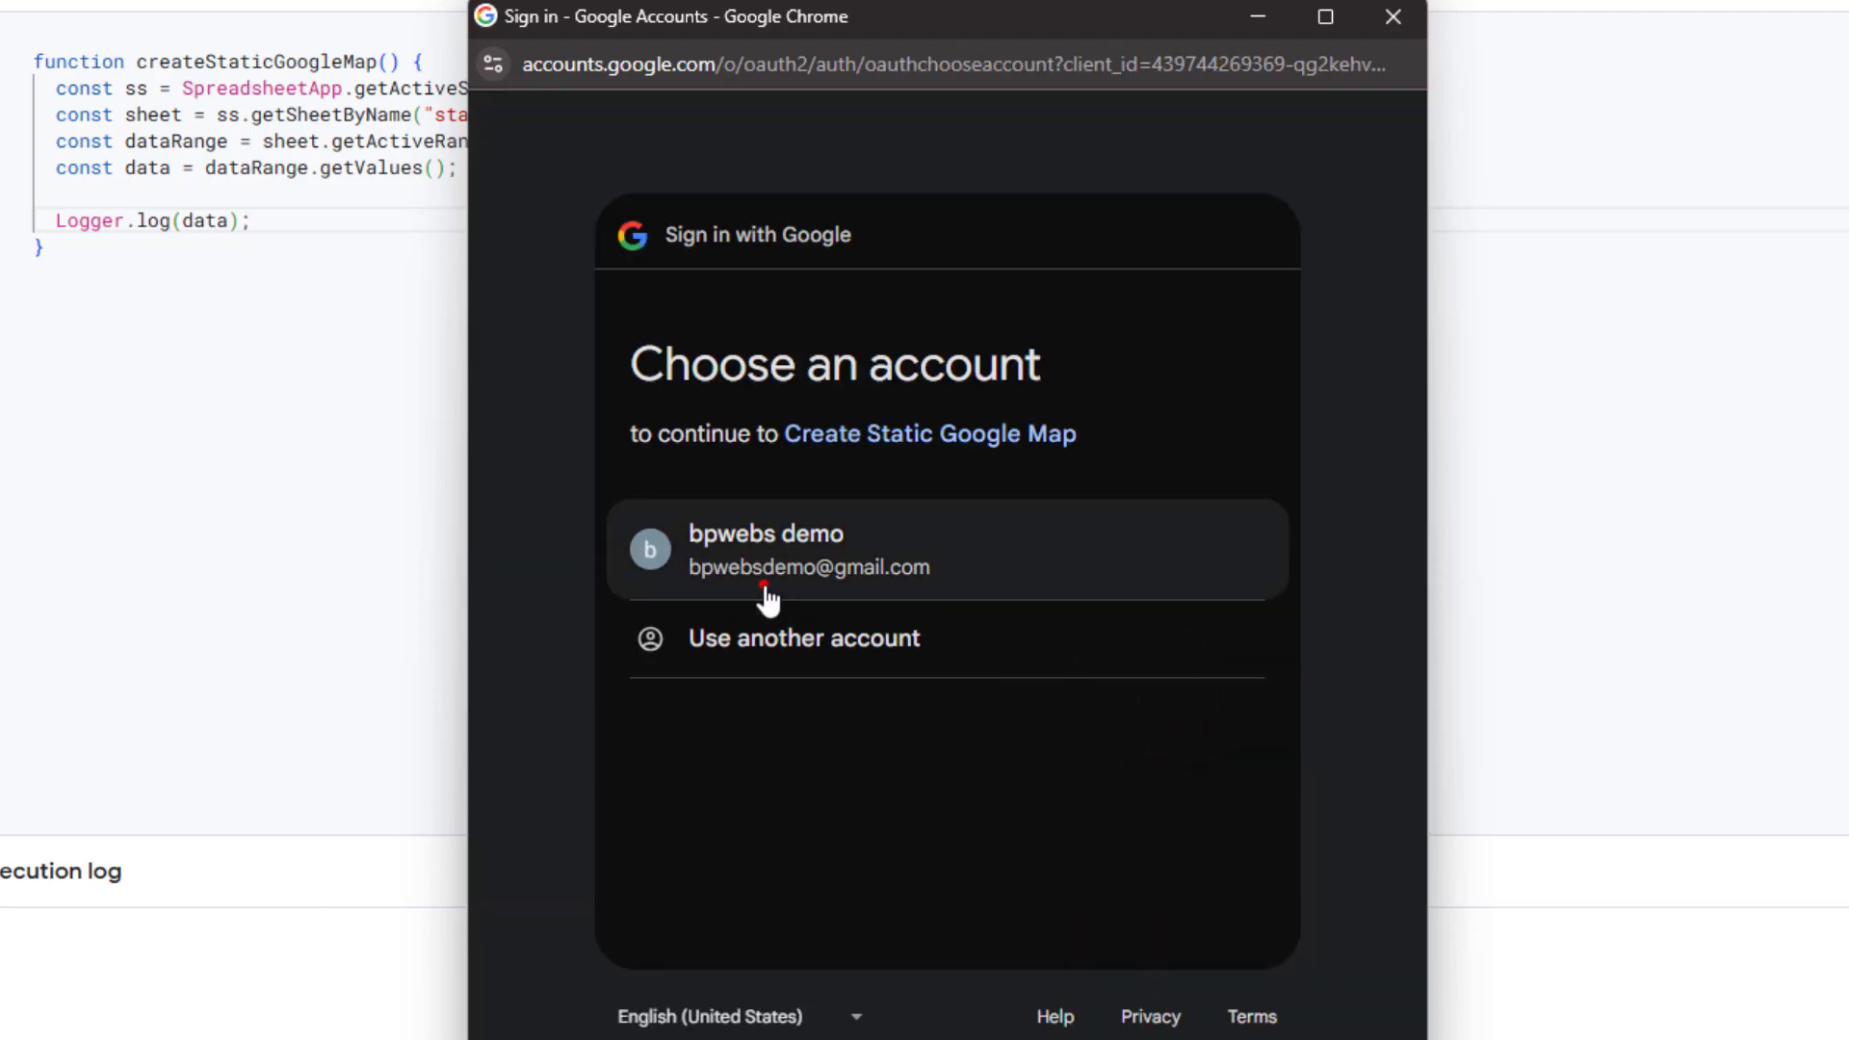
left_click(764, 590)
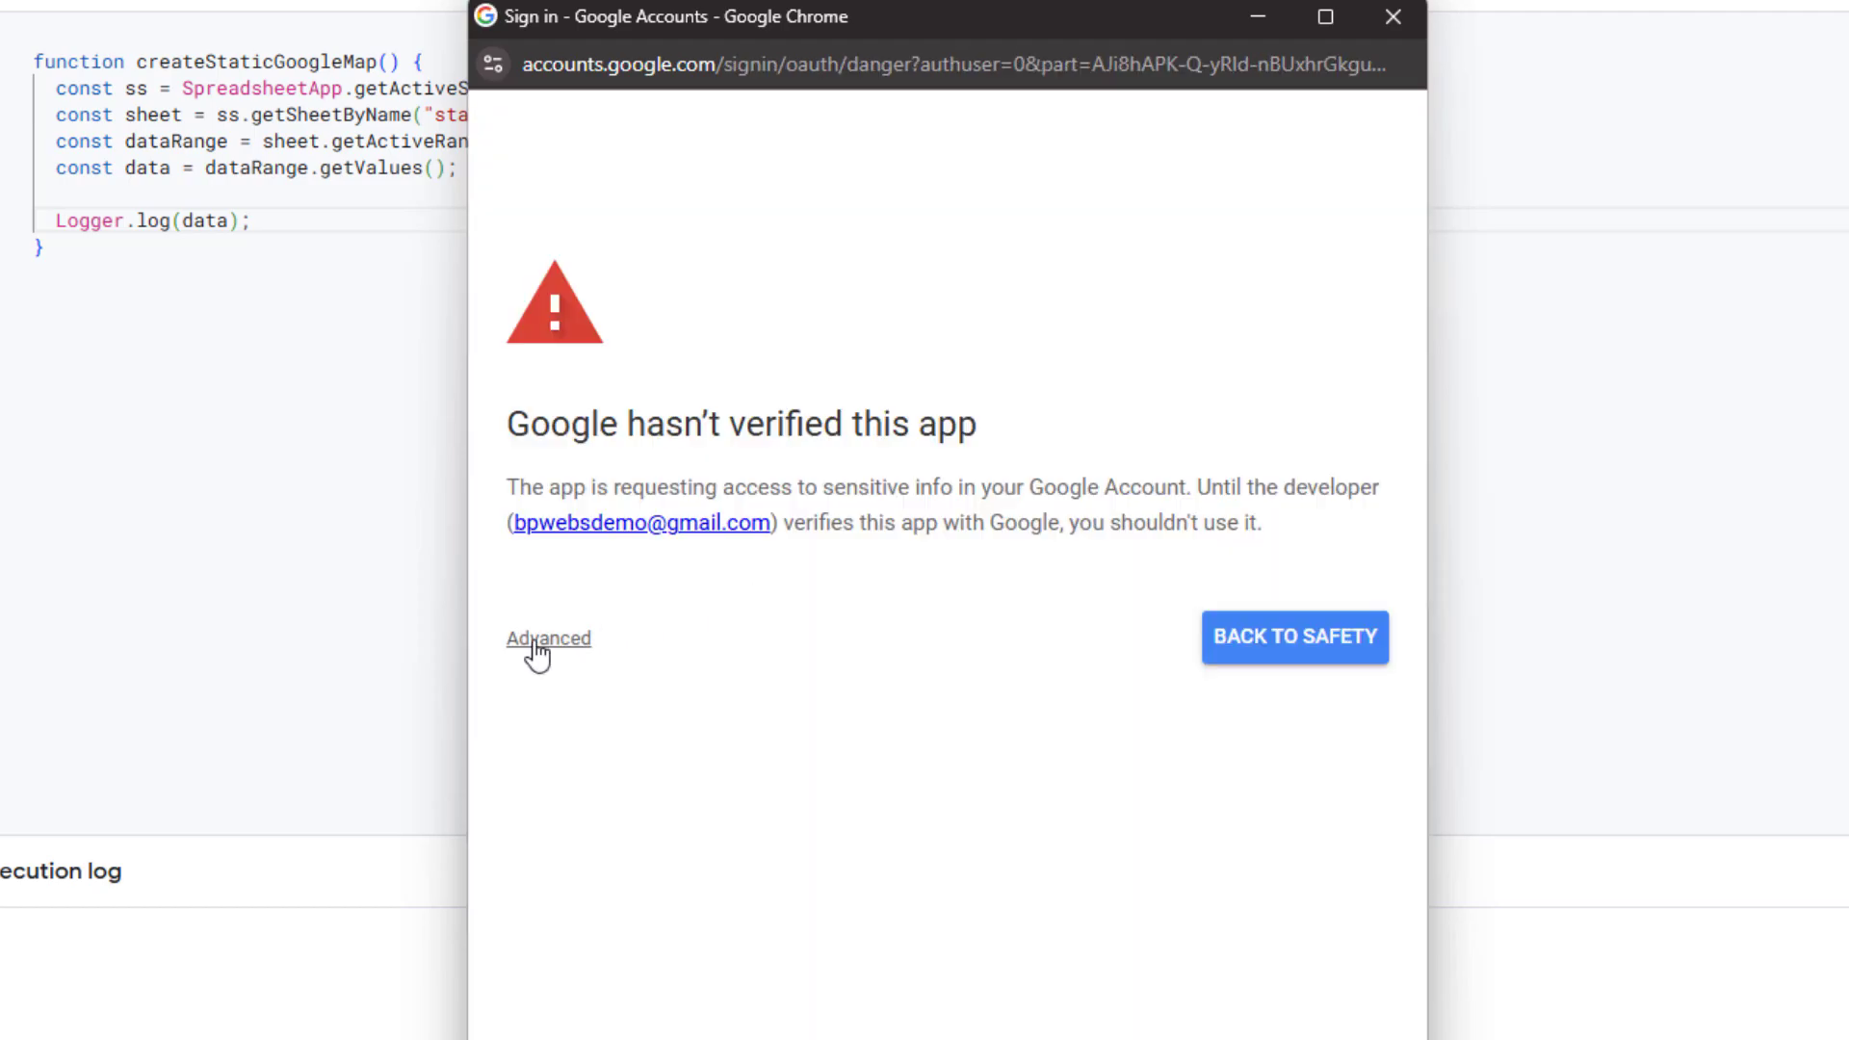
left_click(536, 653)
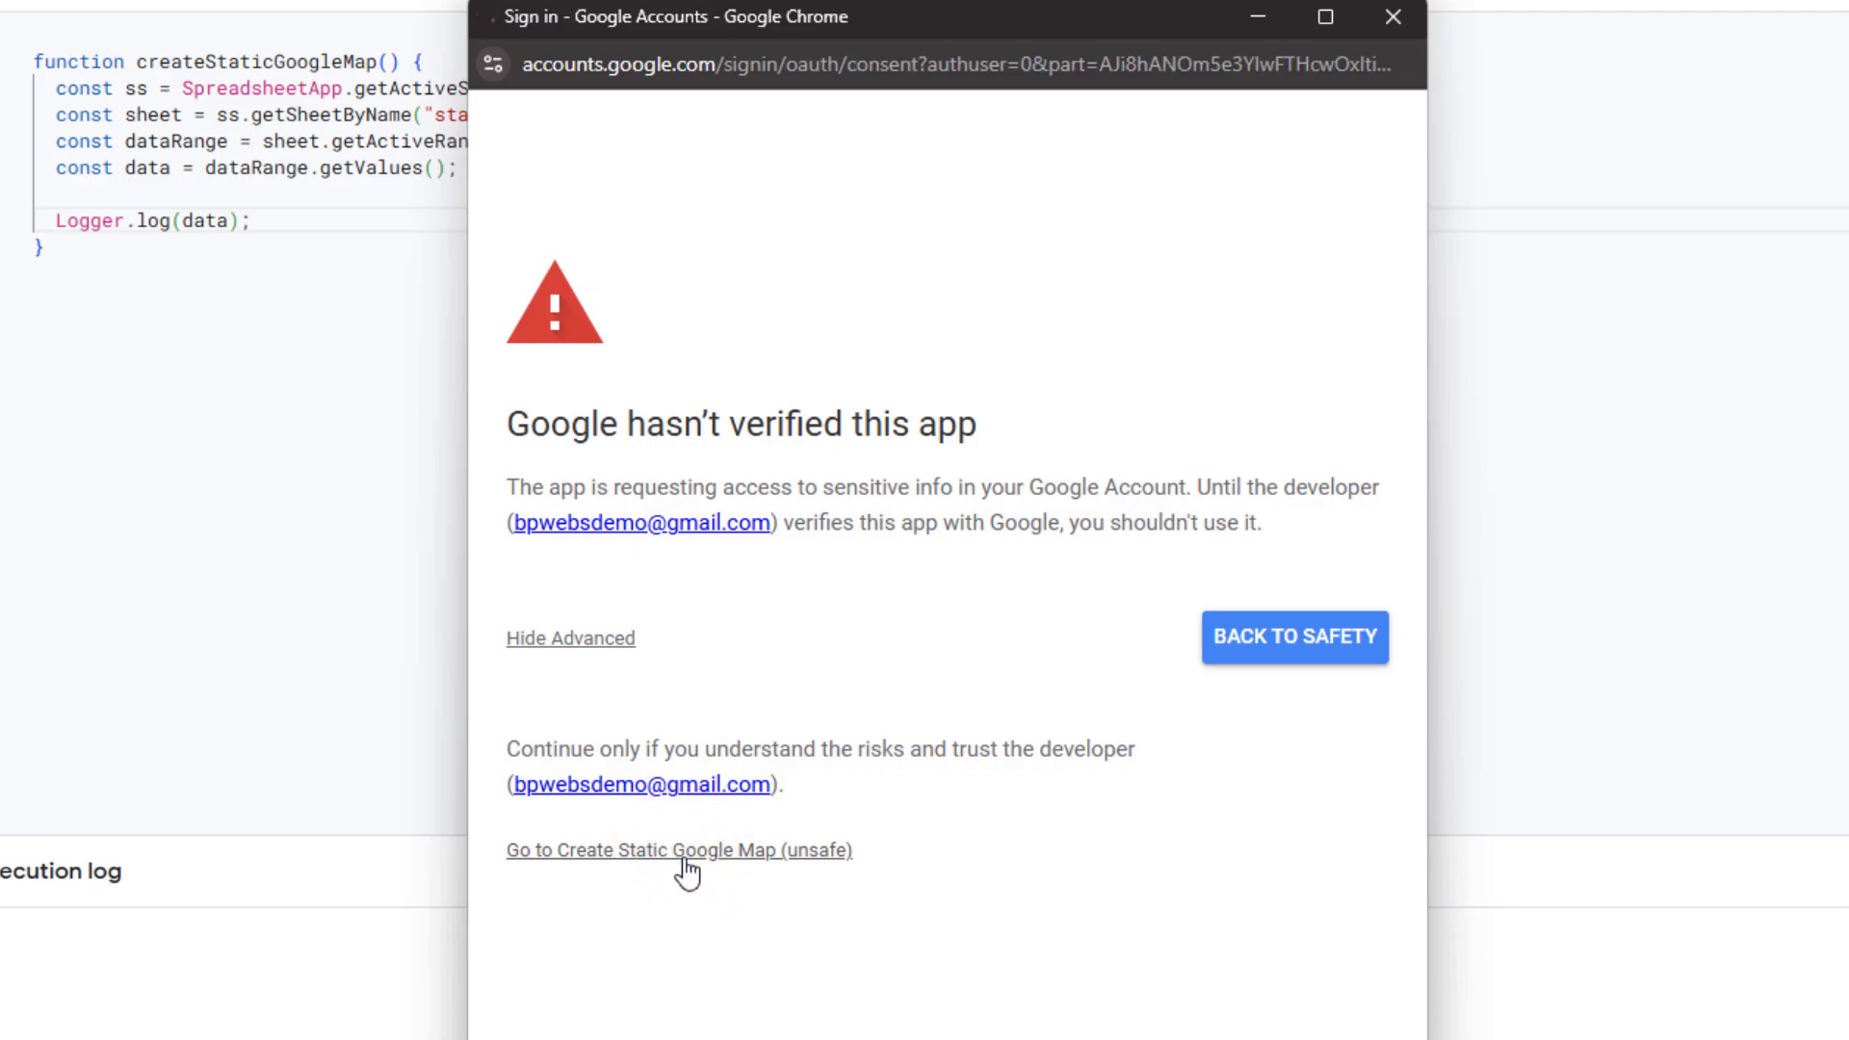
scroll(551, 699, "down", 3)
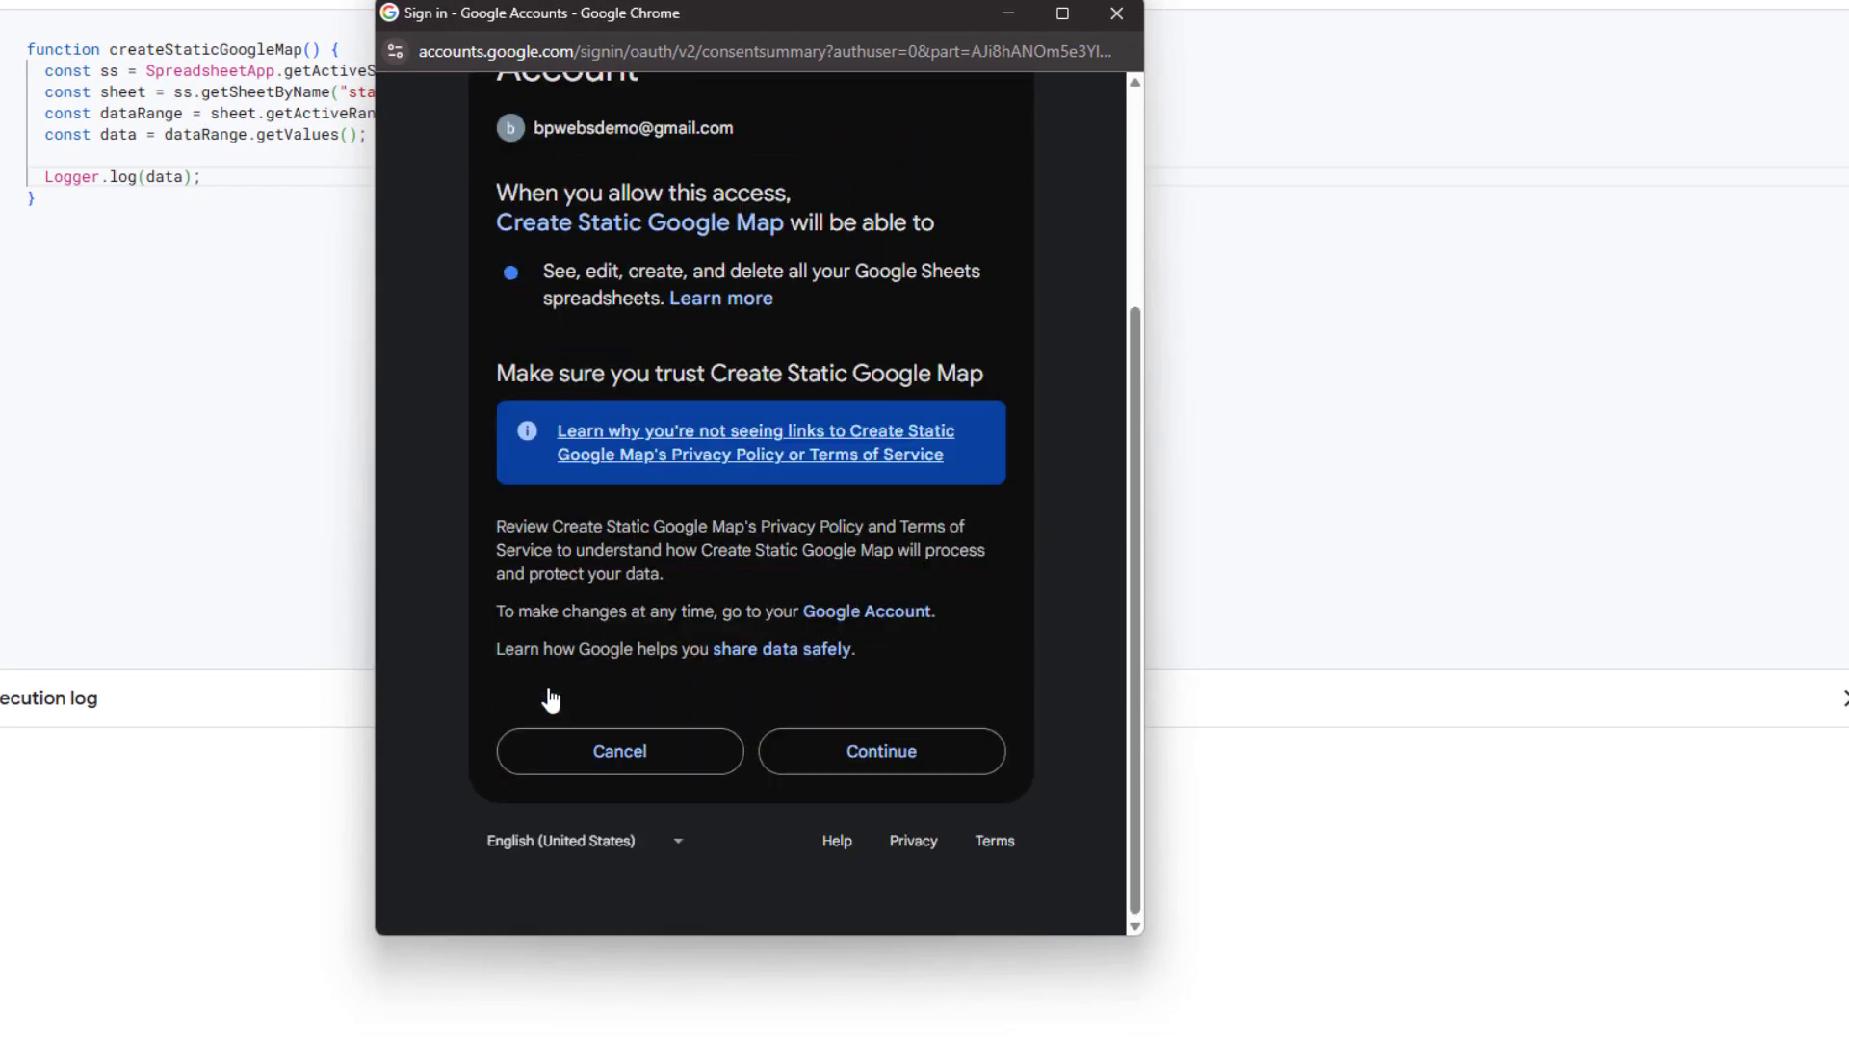
left_click(817, 749)
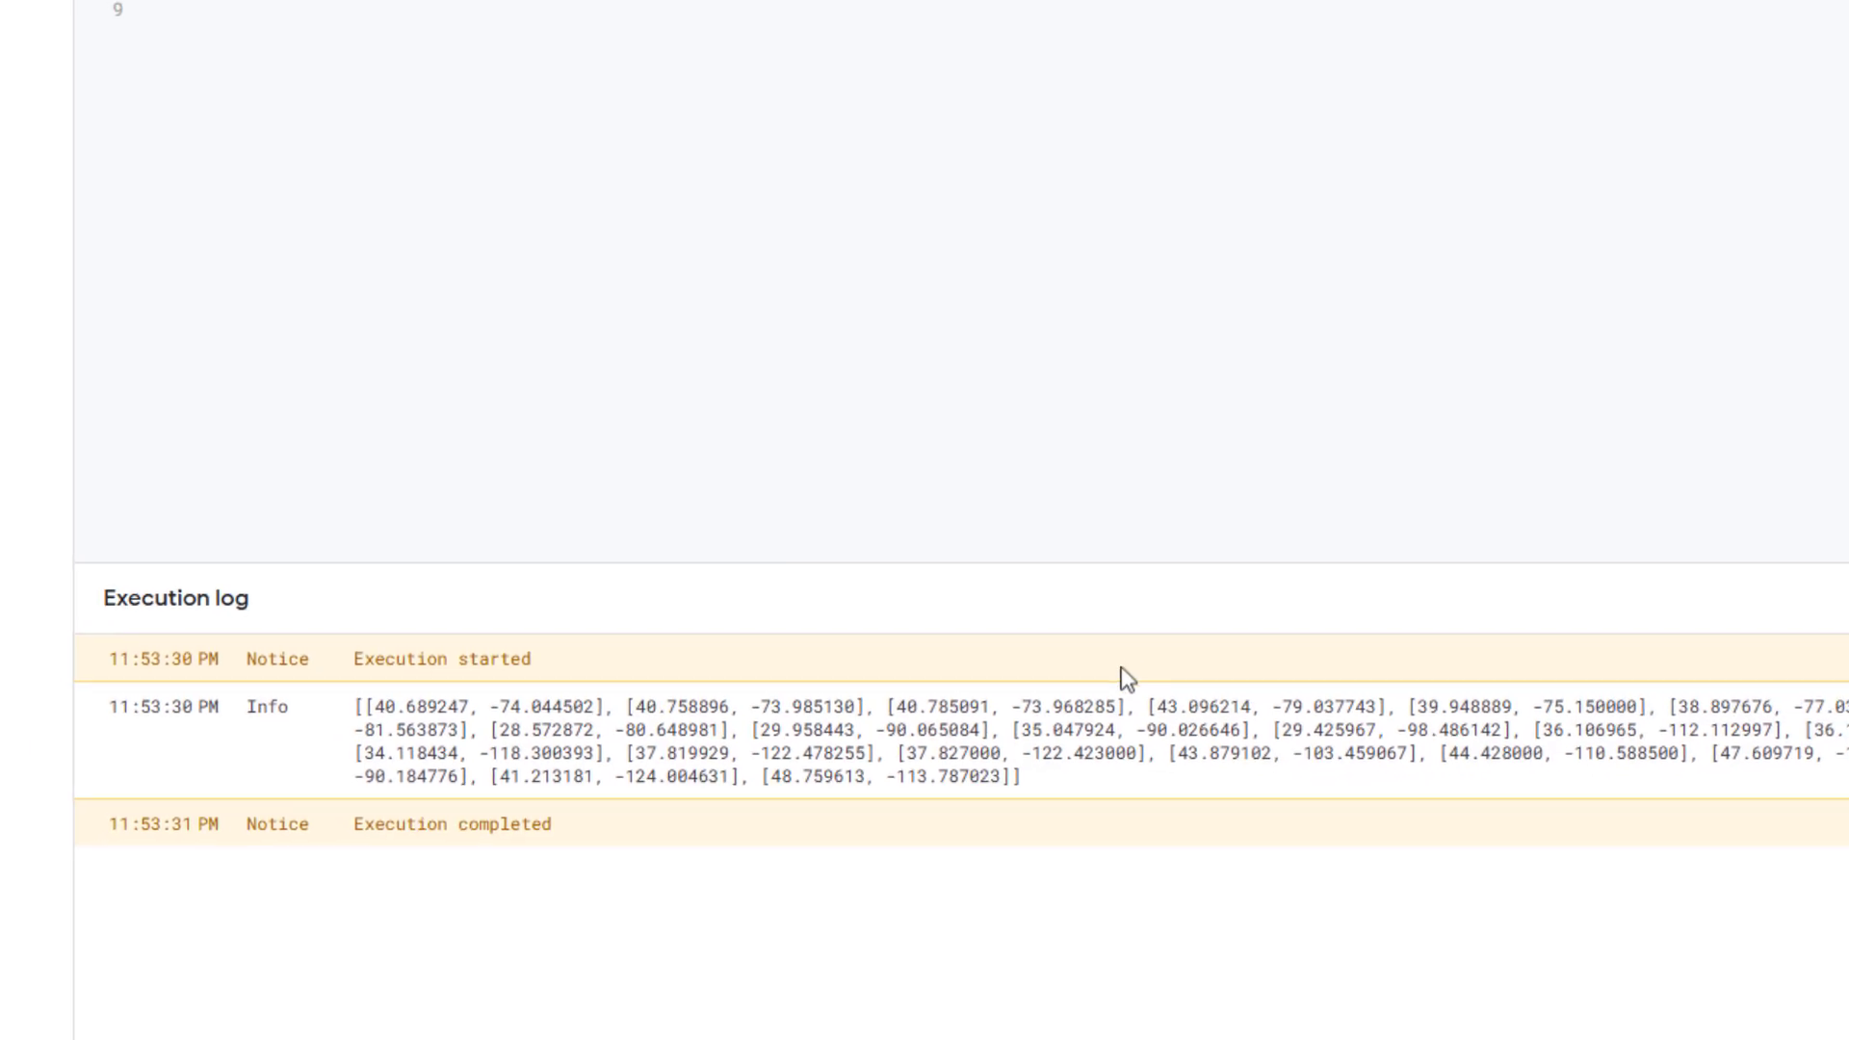
Step: Replace the logging line with a 1000×600 map from Maps.newStaticMap().setSize
left_click(1823, 749)
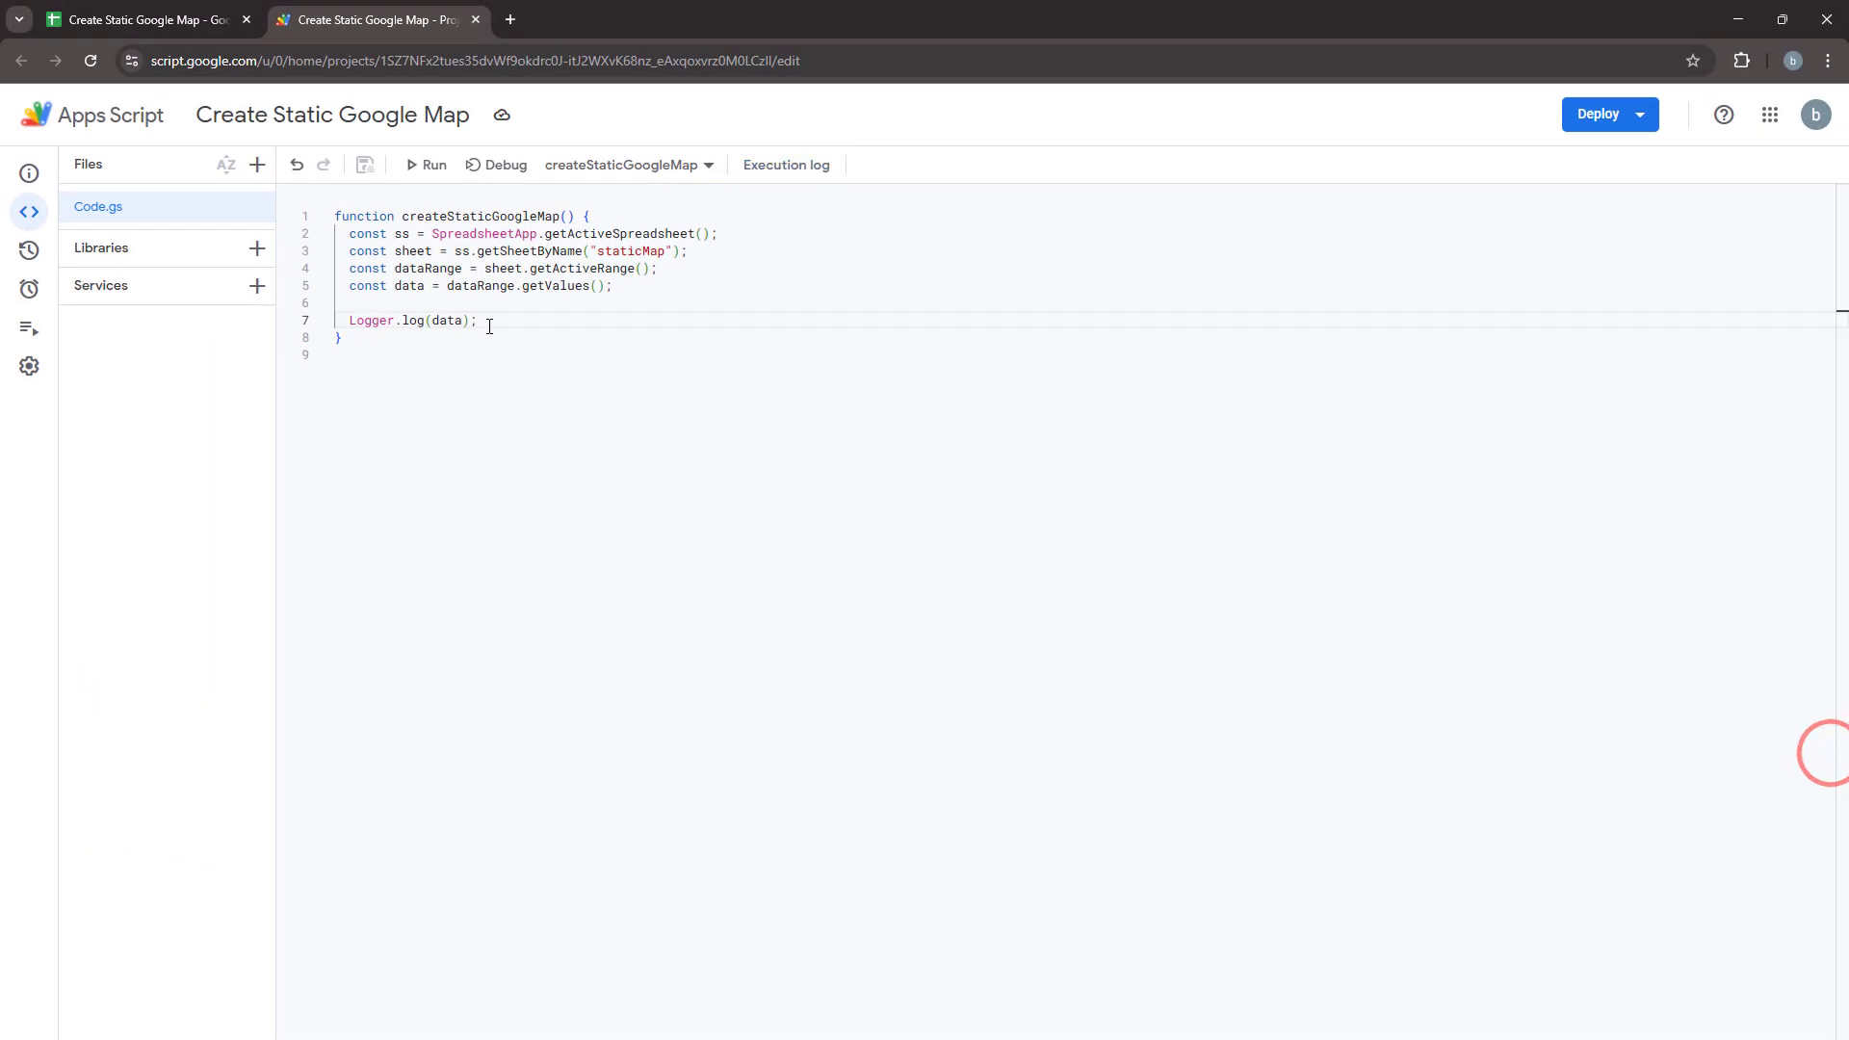
key("Delete")
type("map")
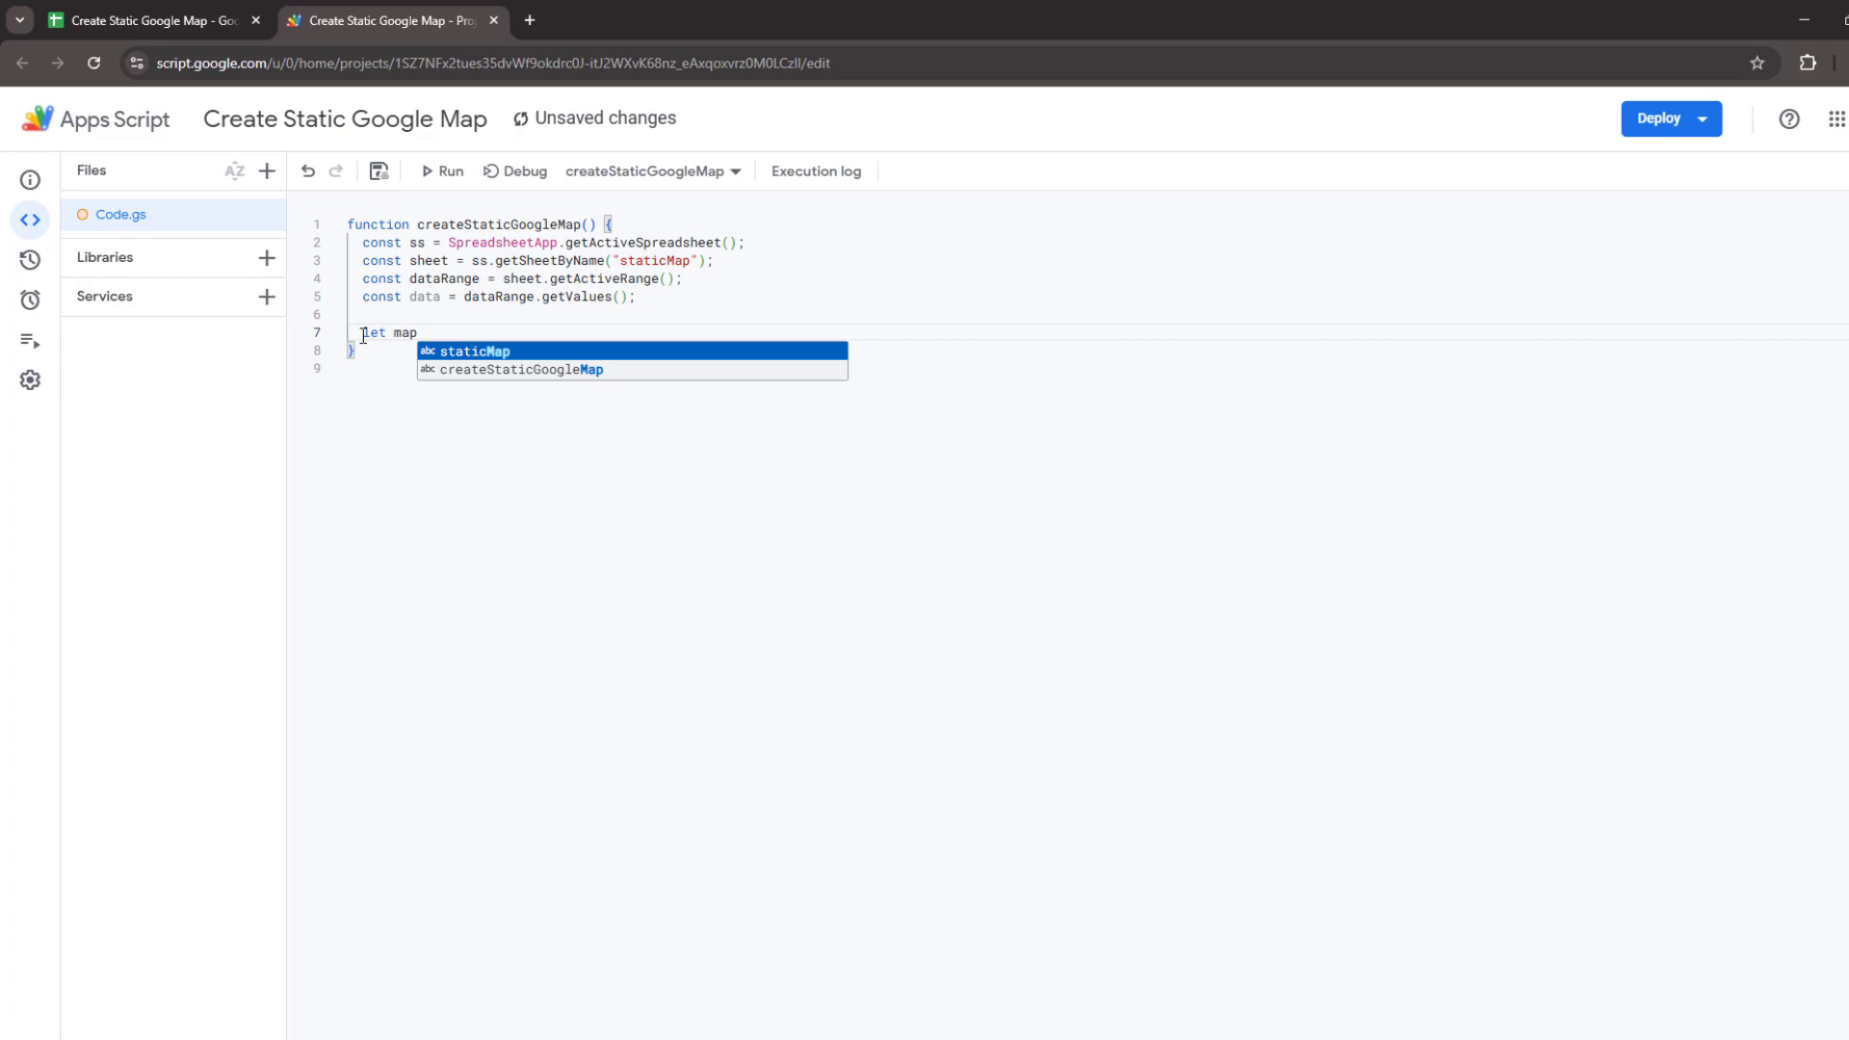
type(" = Maps.news")
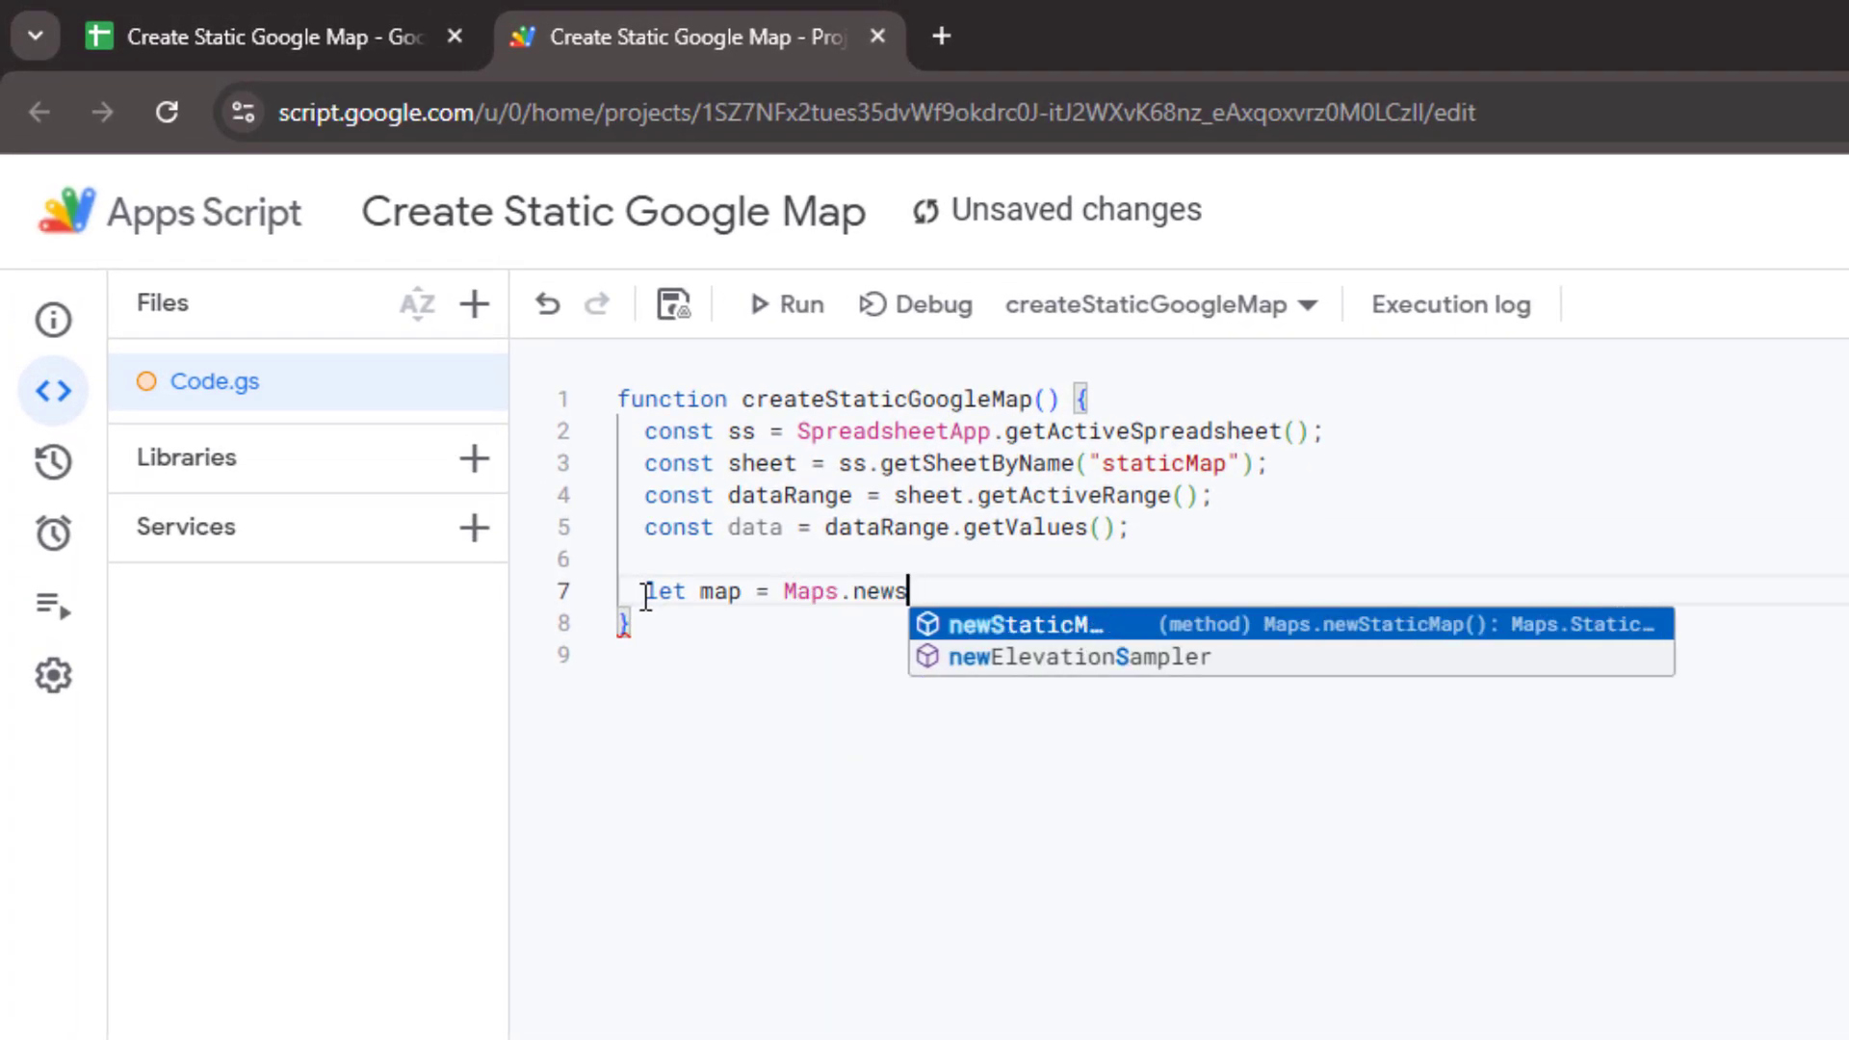
key("Return")
type("();")
key("Return")
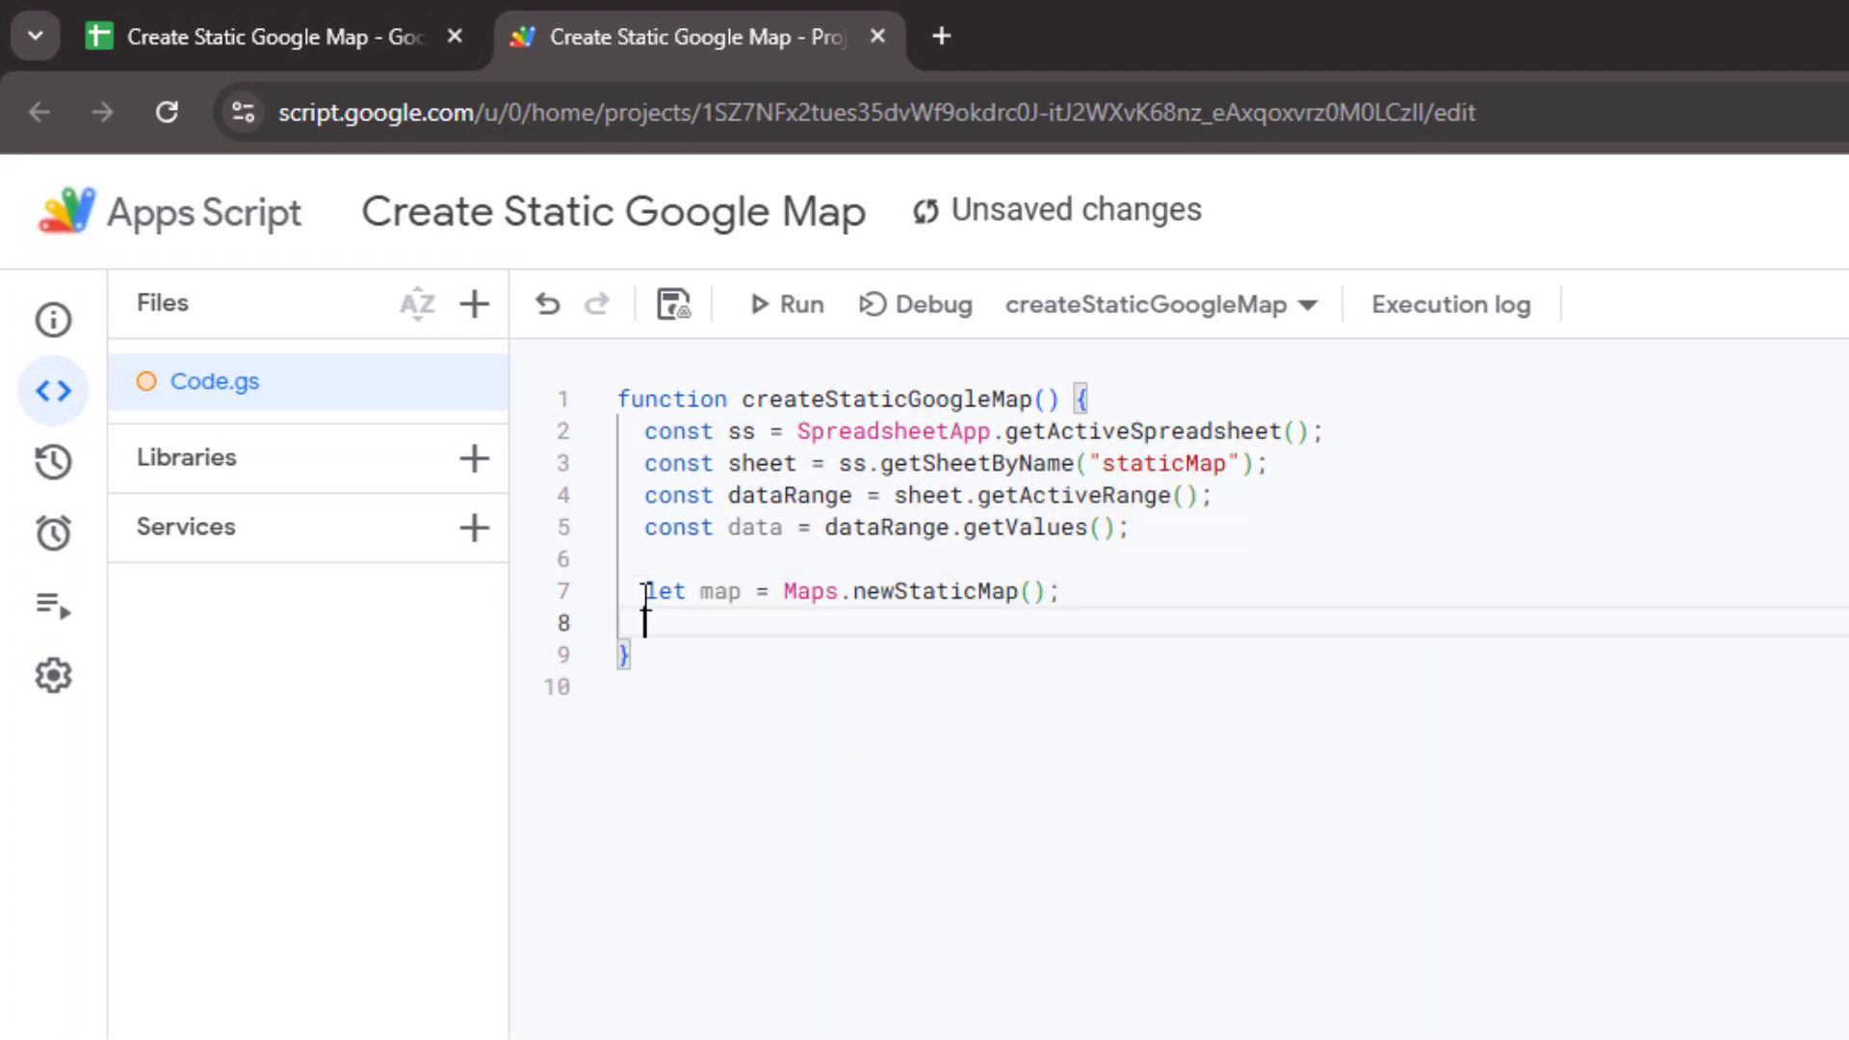
type("map.setSi")
key("Return")
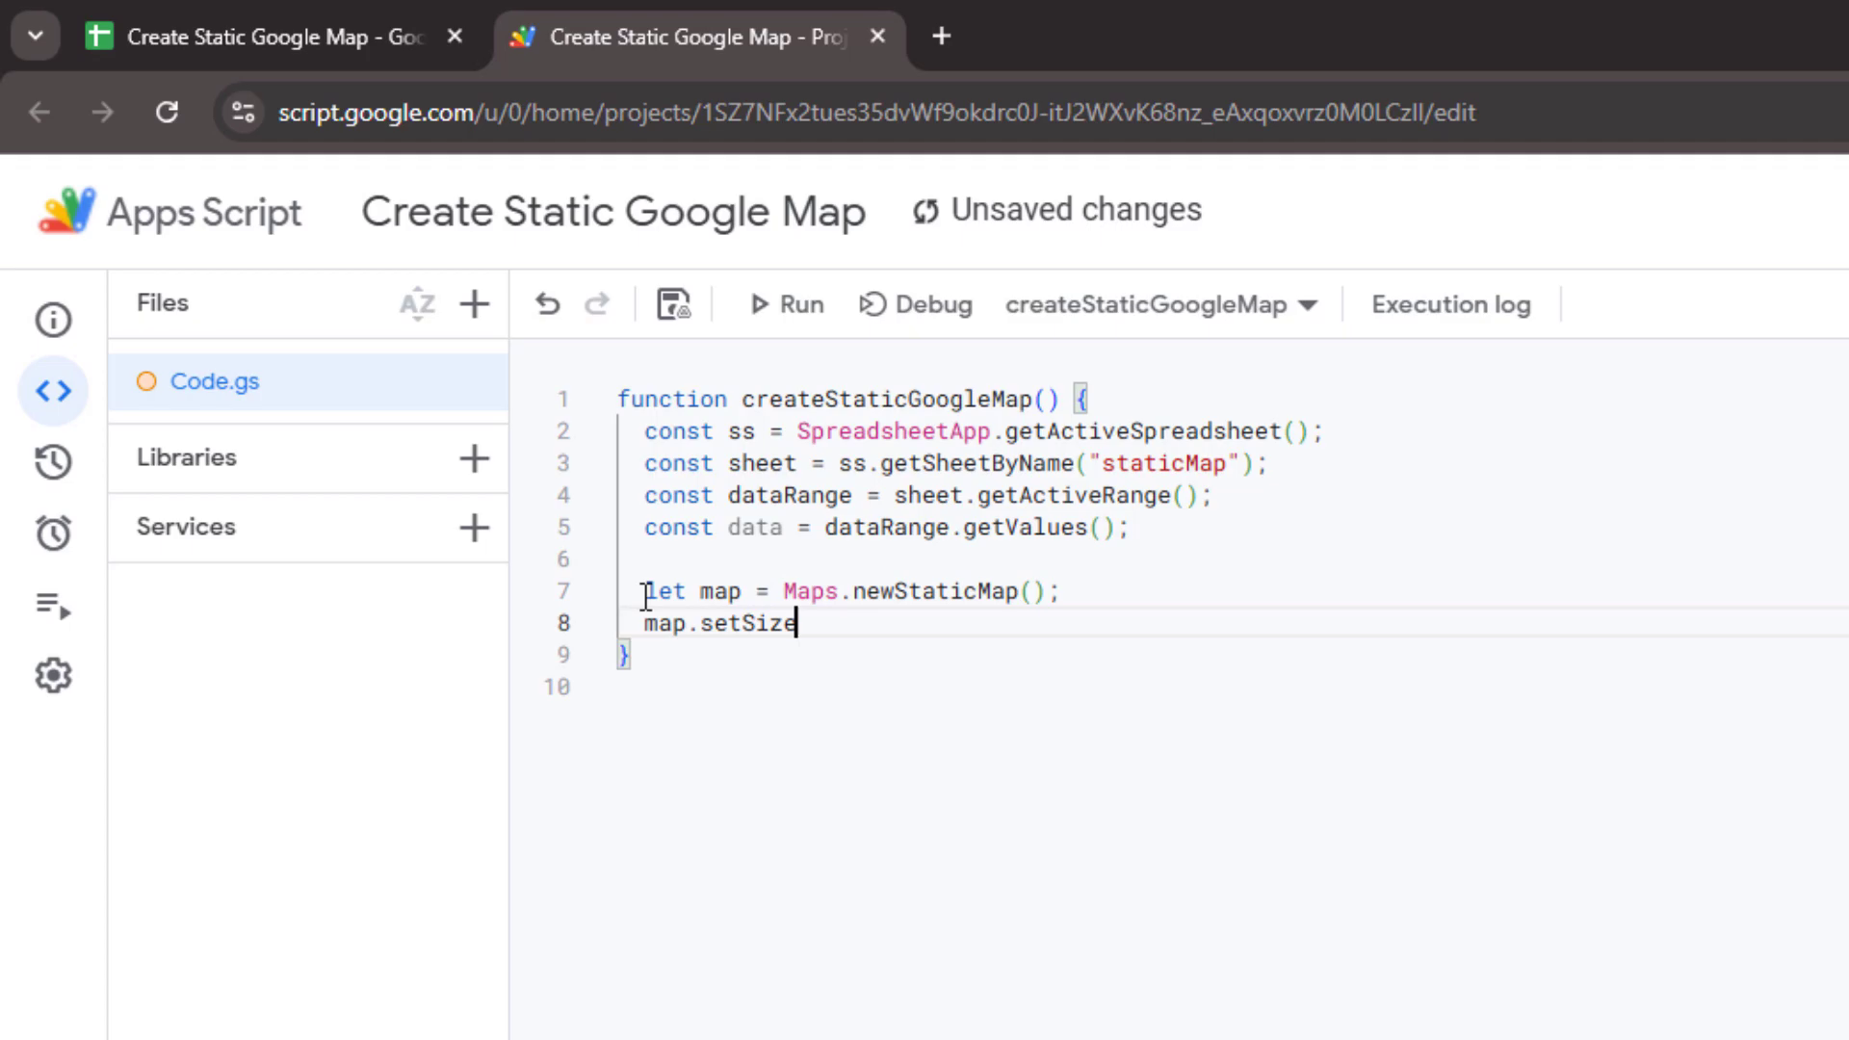
type("(1000,600);")
key("Return")
key("Return")
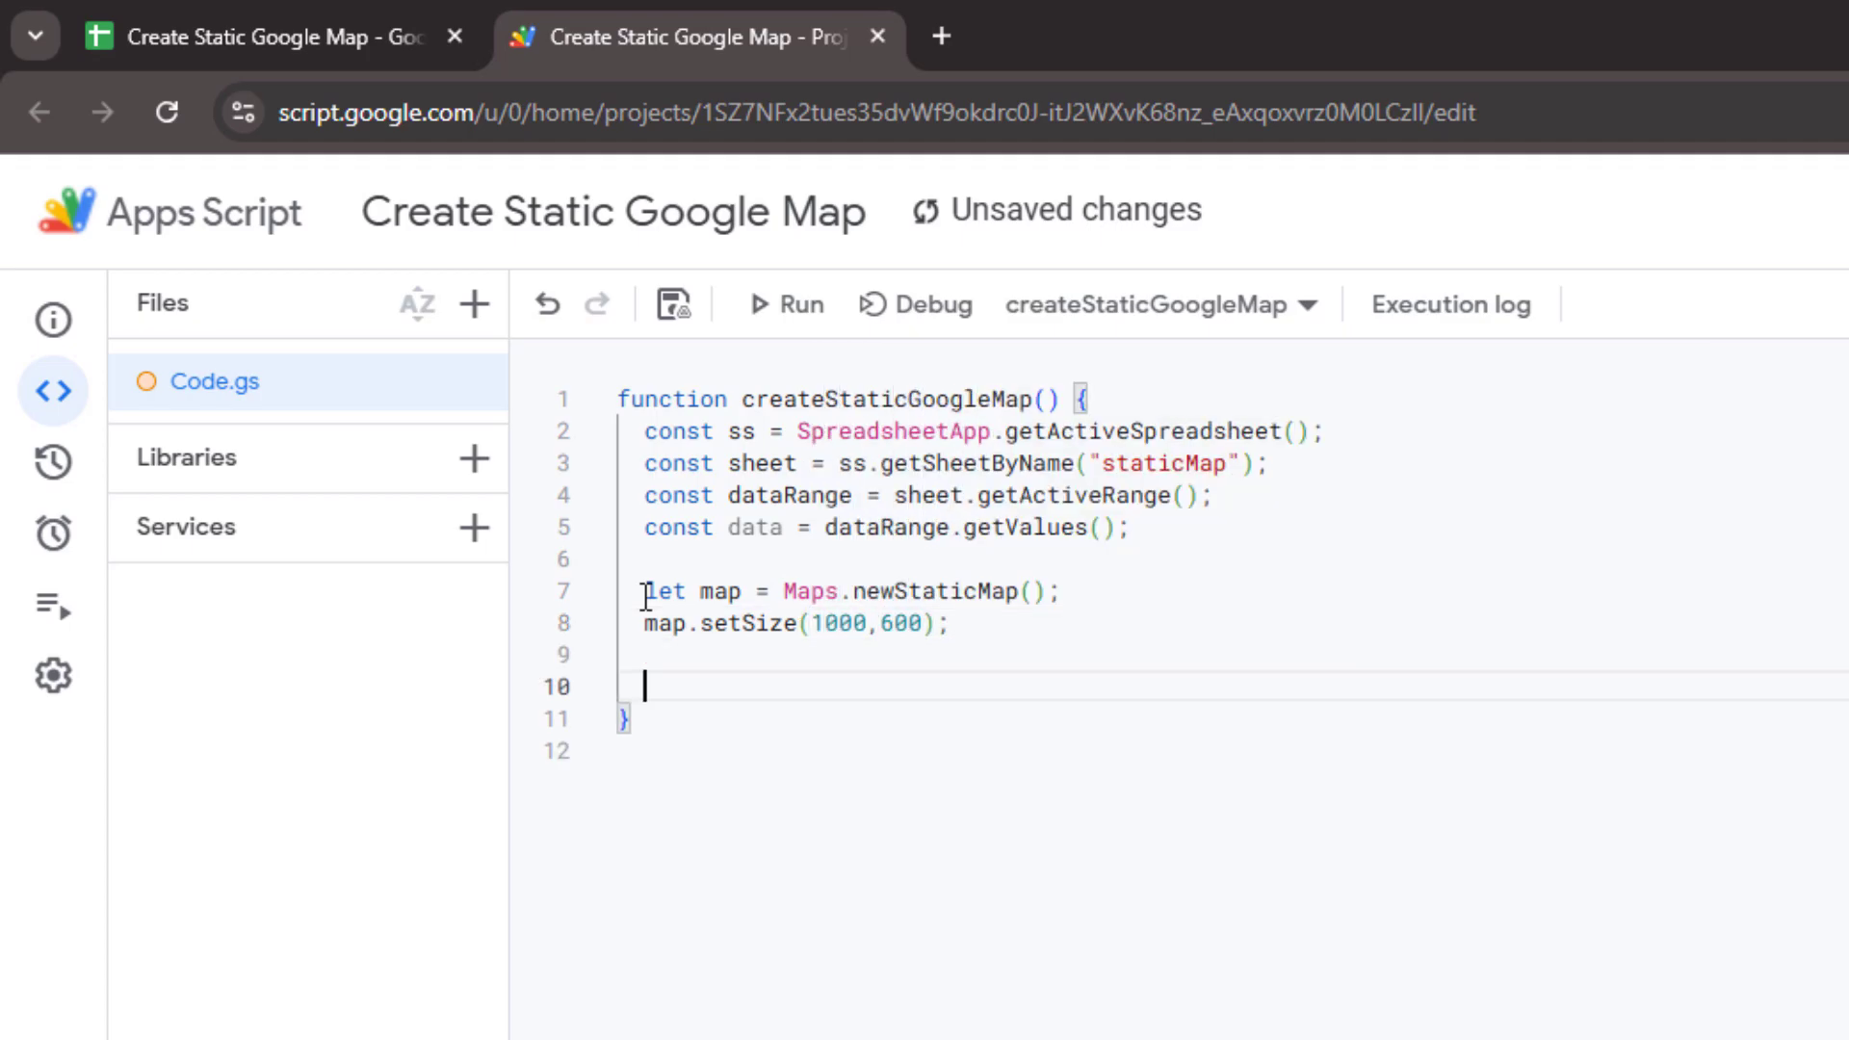
type("for(let i=0;")
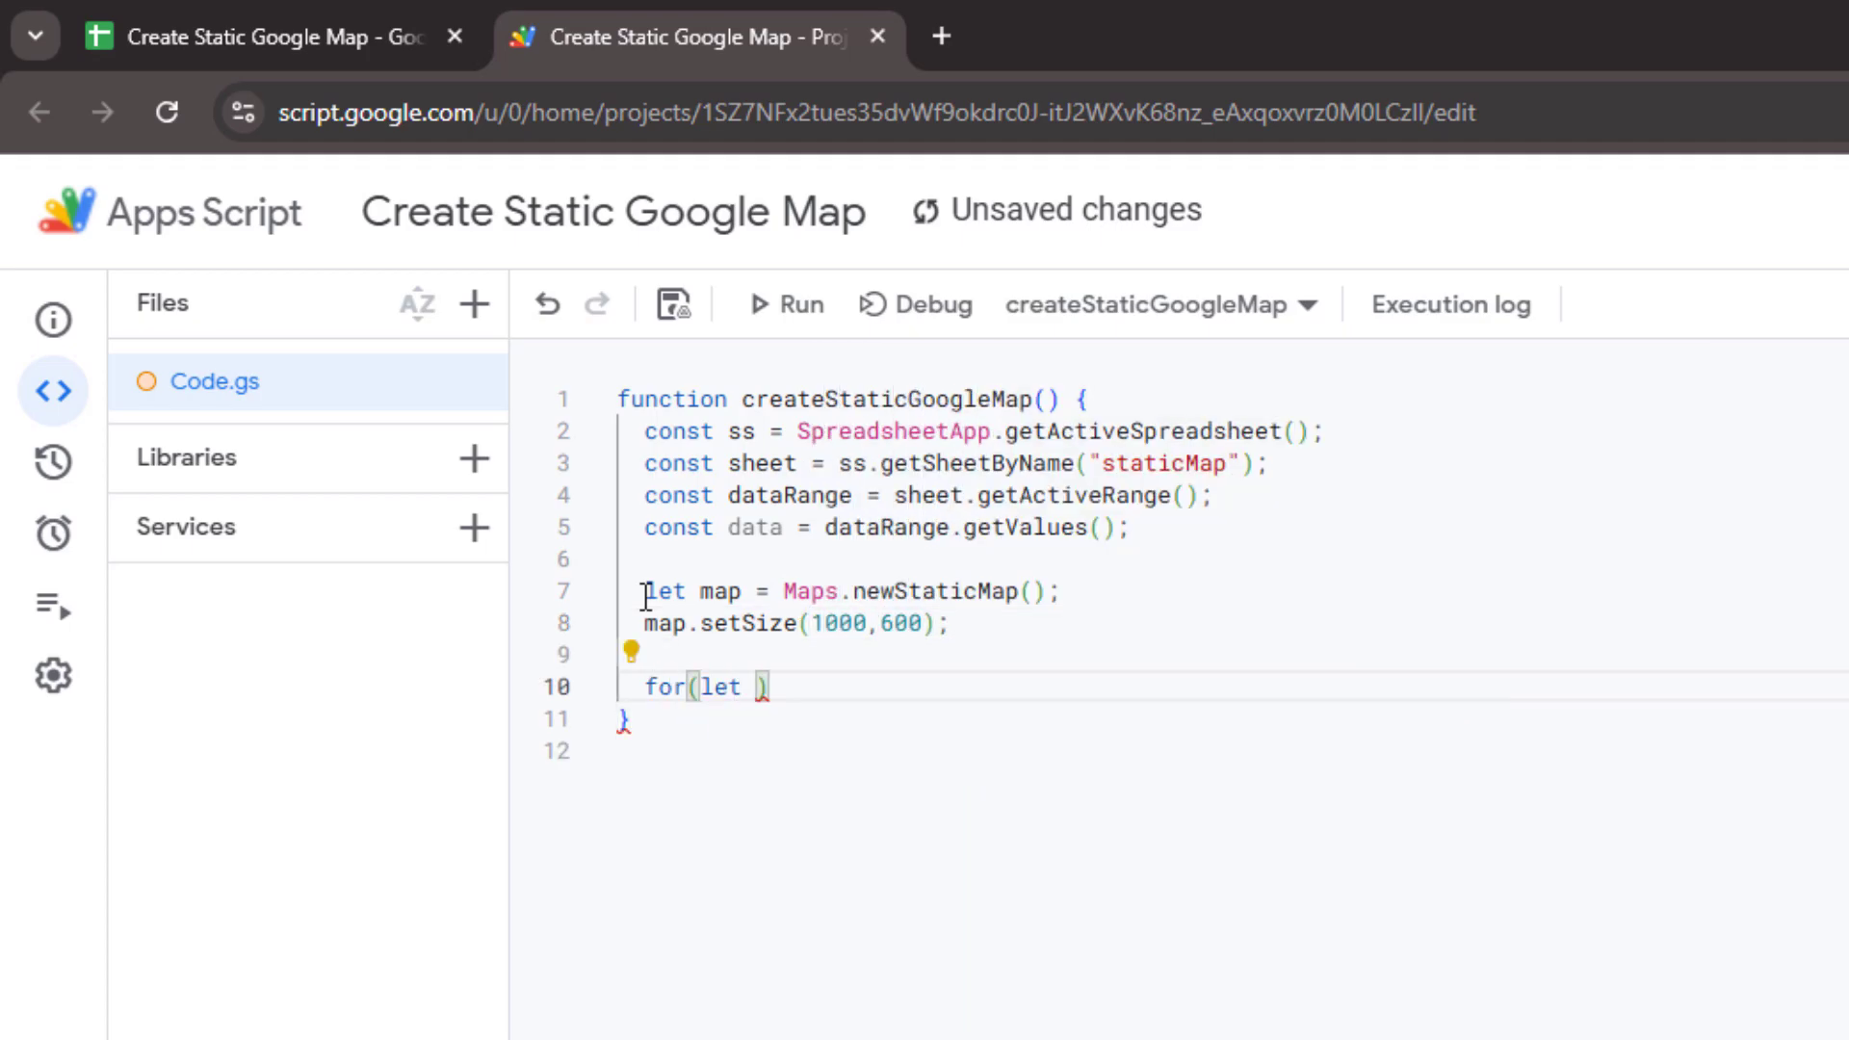
type(" i<data.")
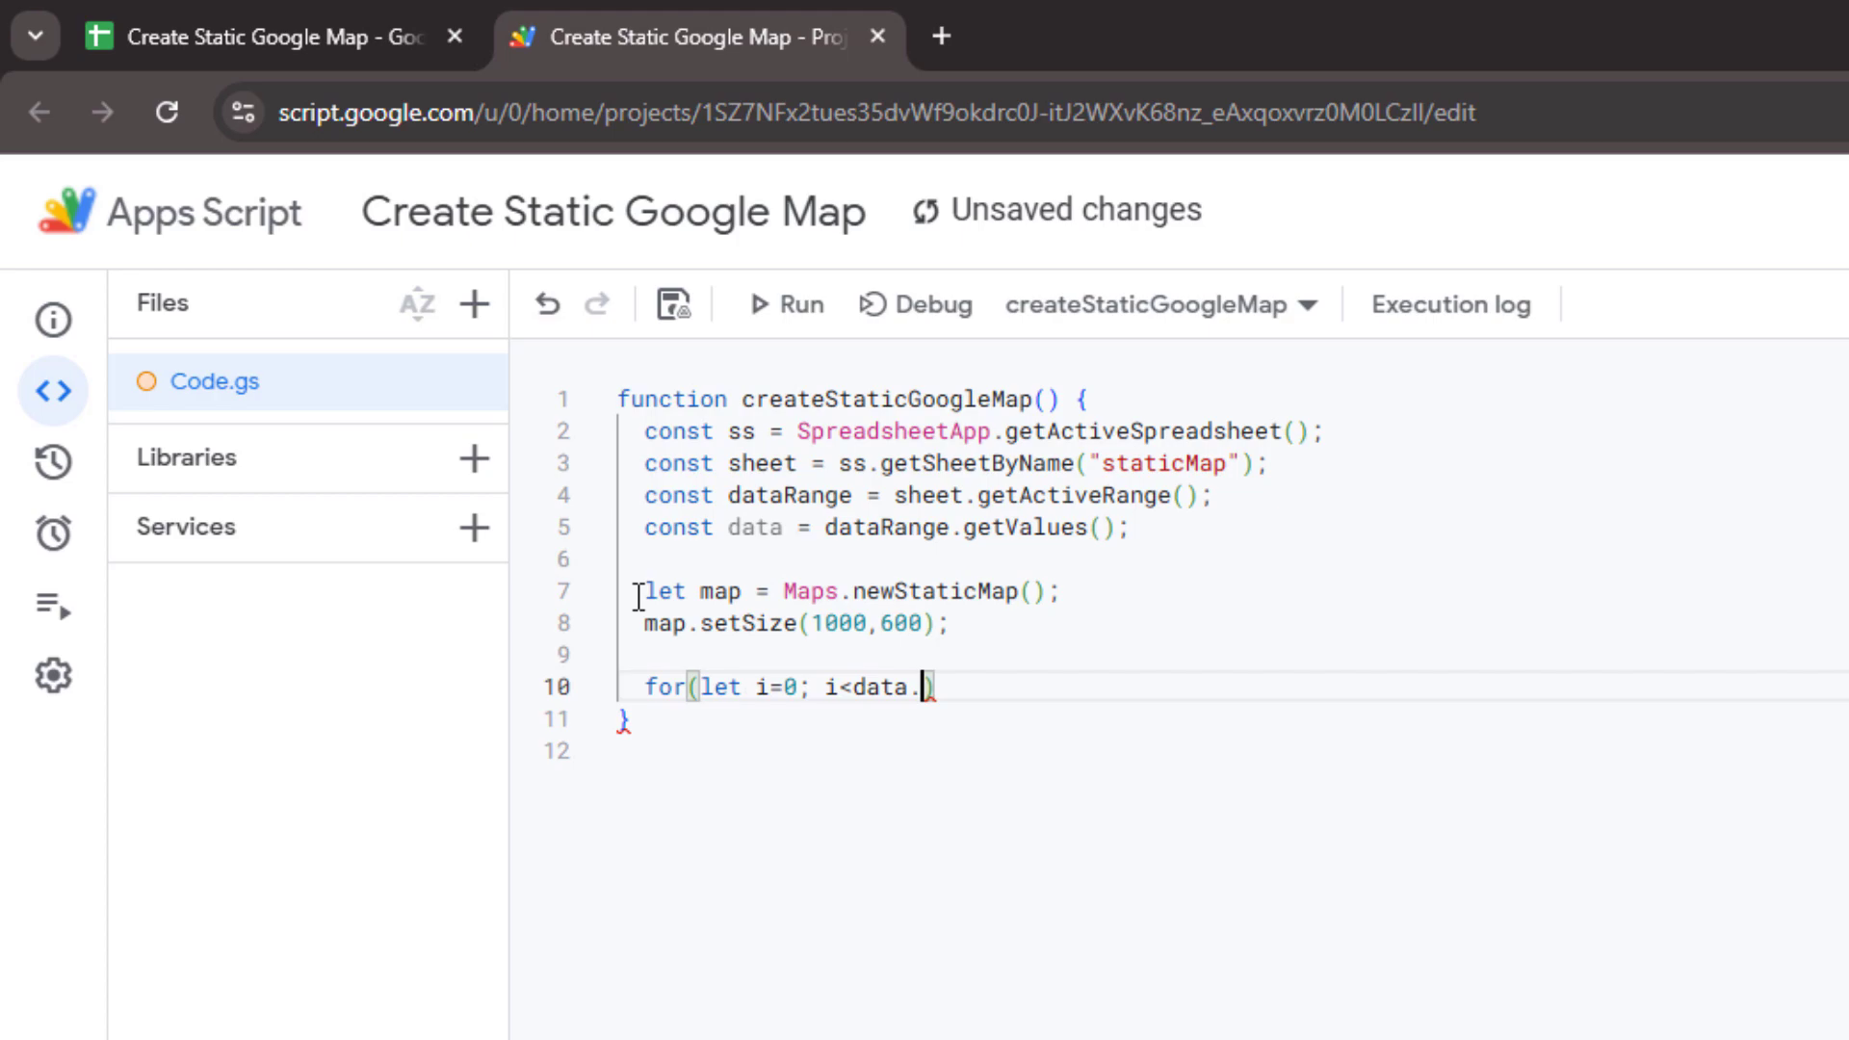
type("le")
Step: Write a for loop over data.length setting latLong = data[i][0]
key("Return")
type("; i++)")
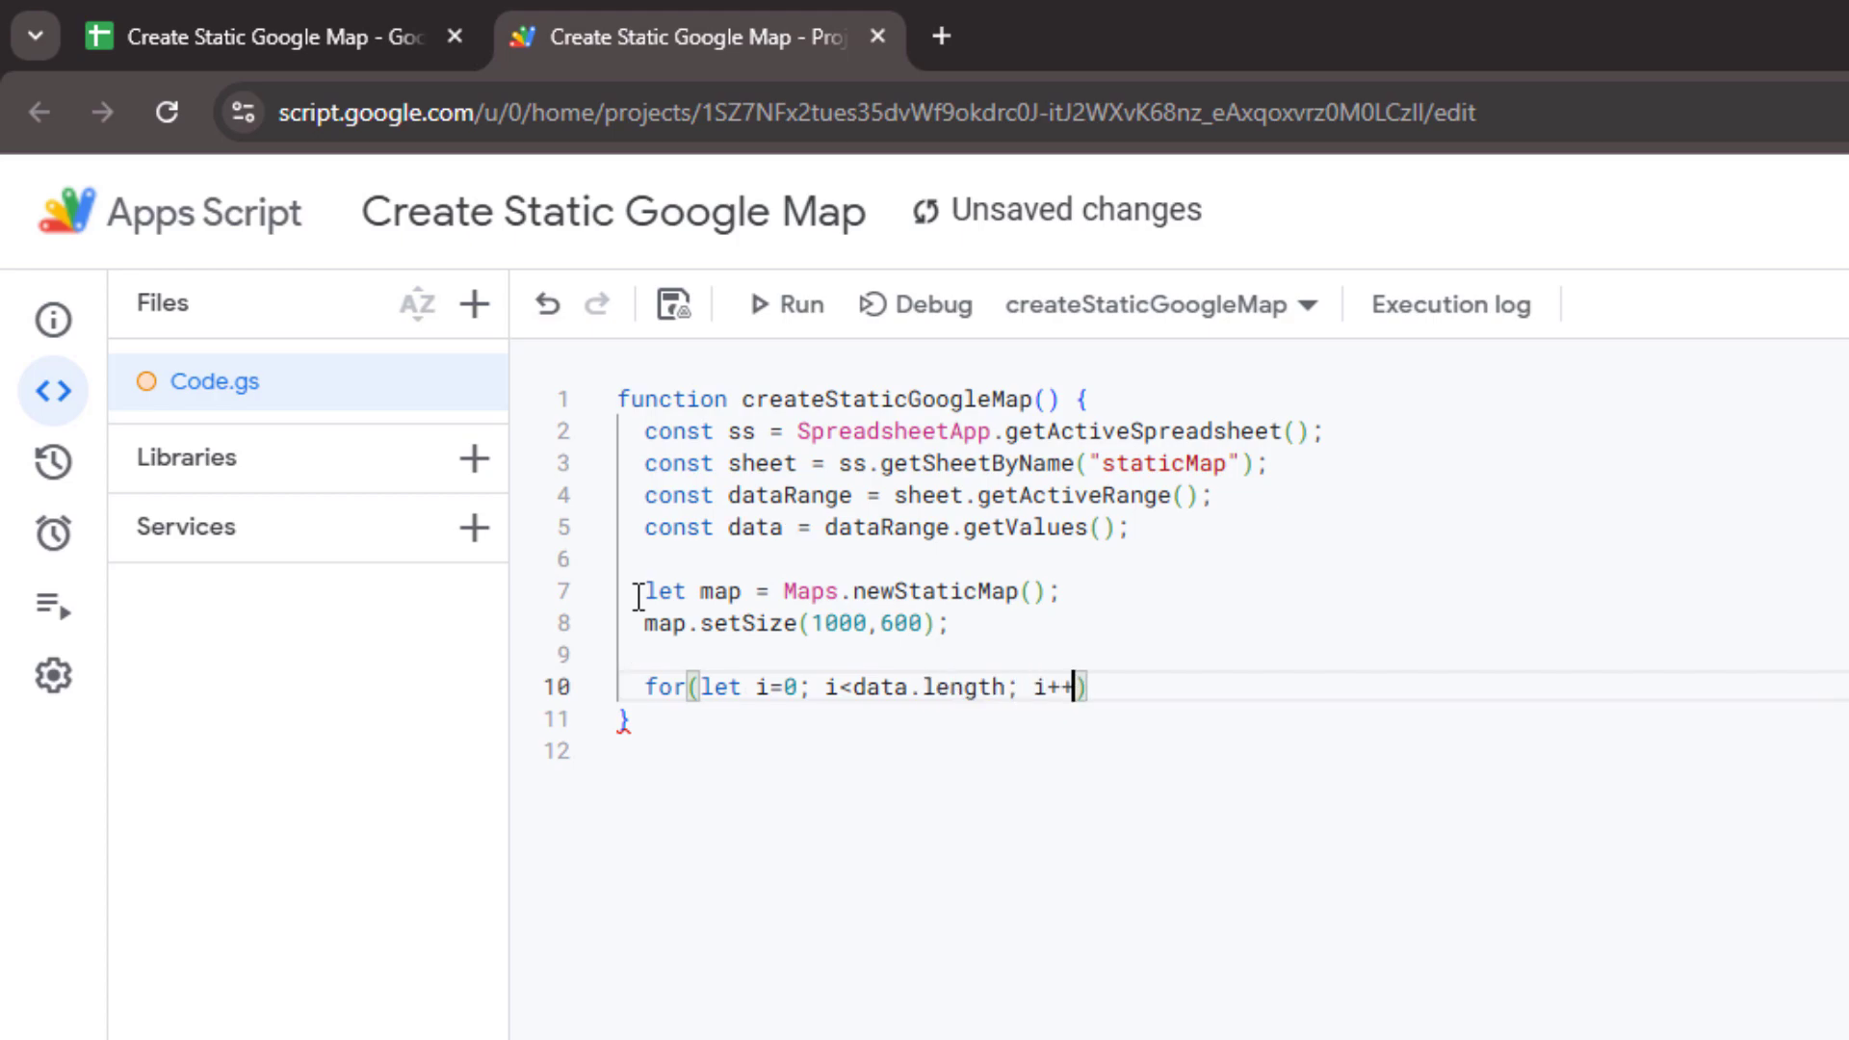
type("{")
key("Return")
type("let lat")
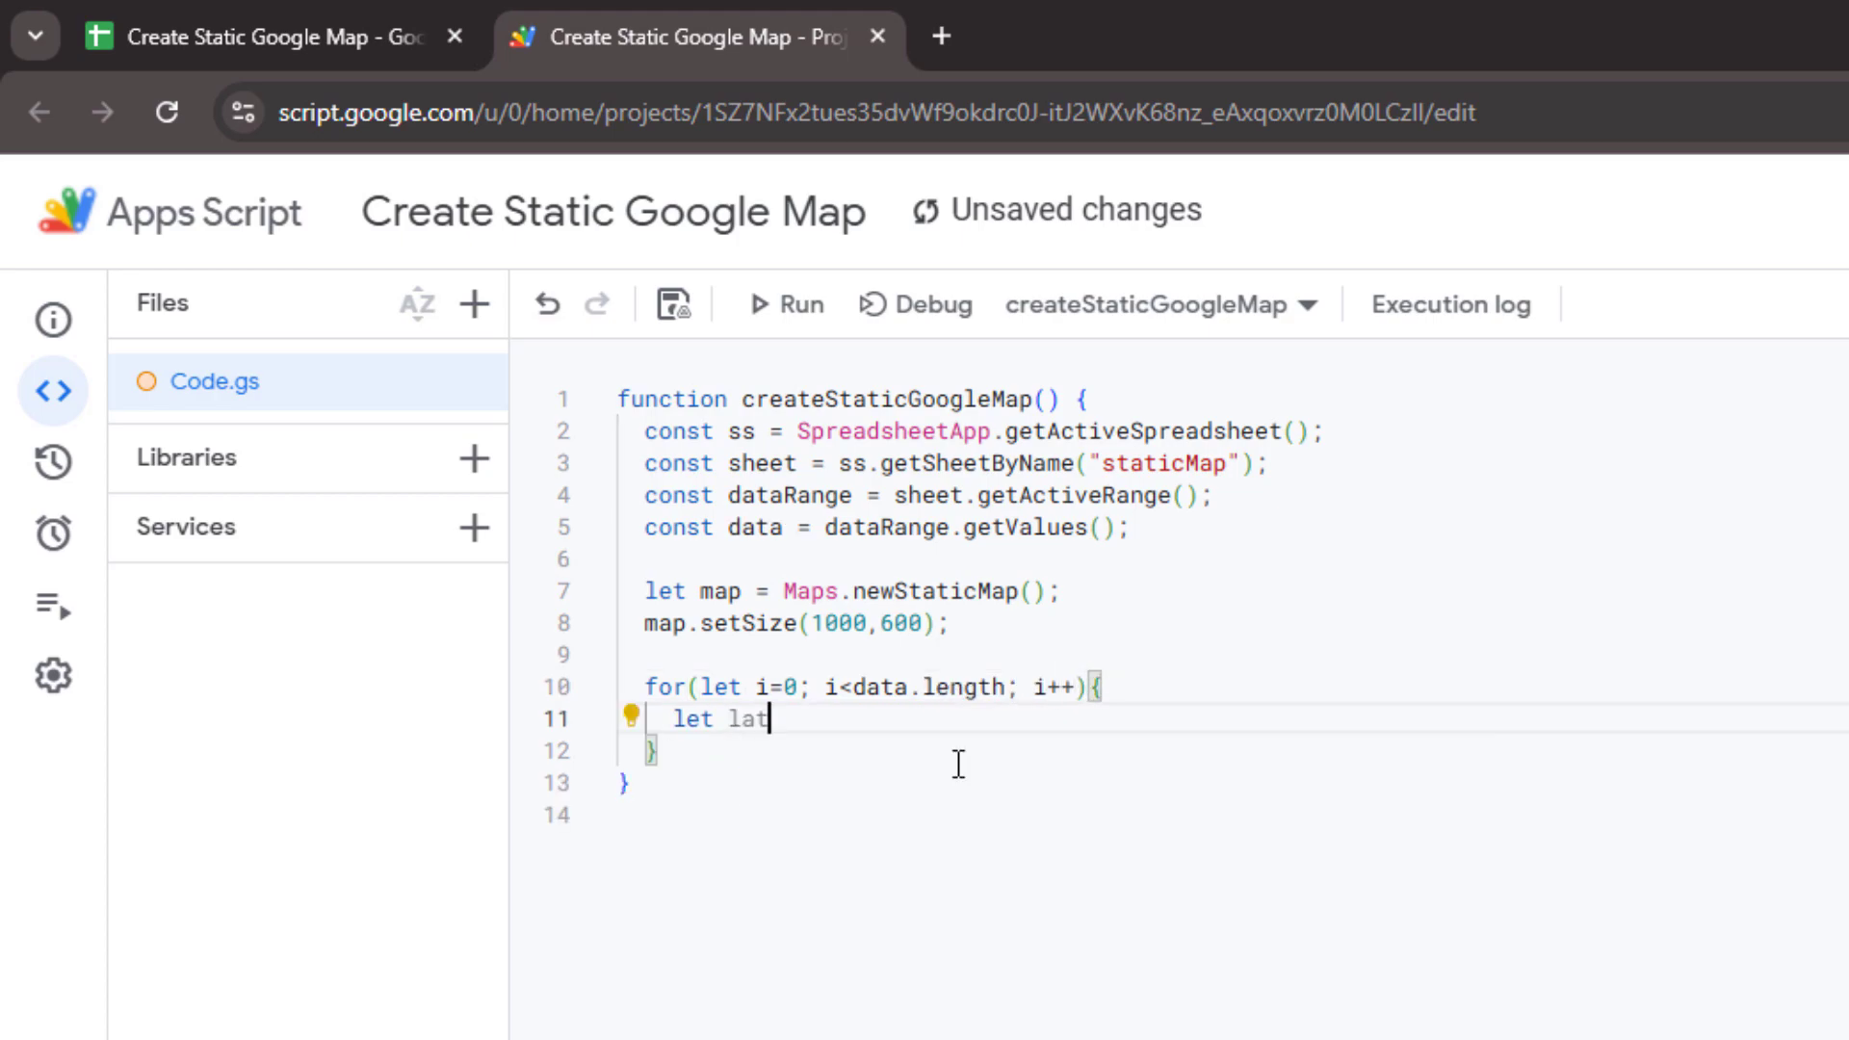
type("Long = data[")
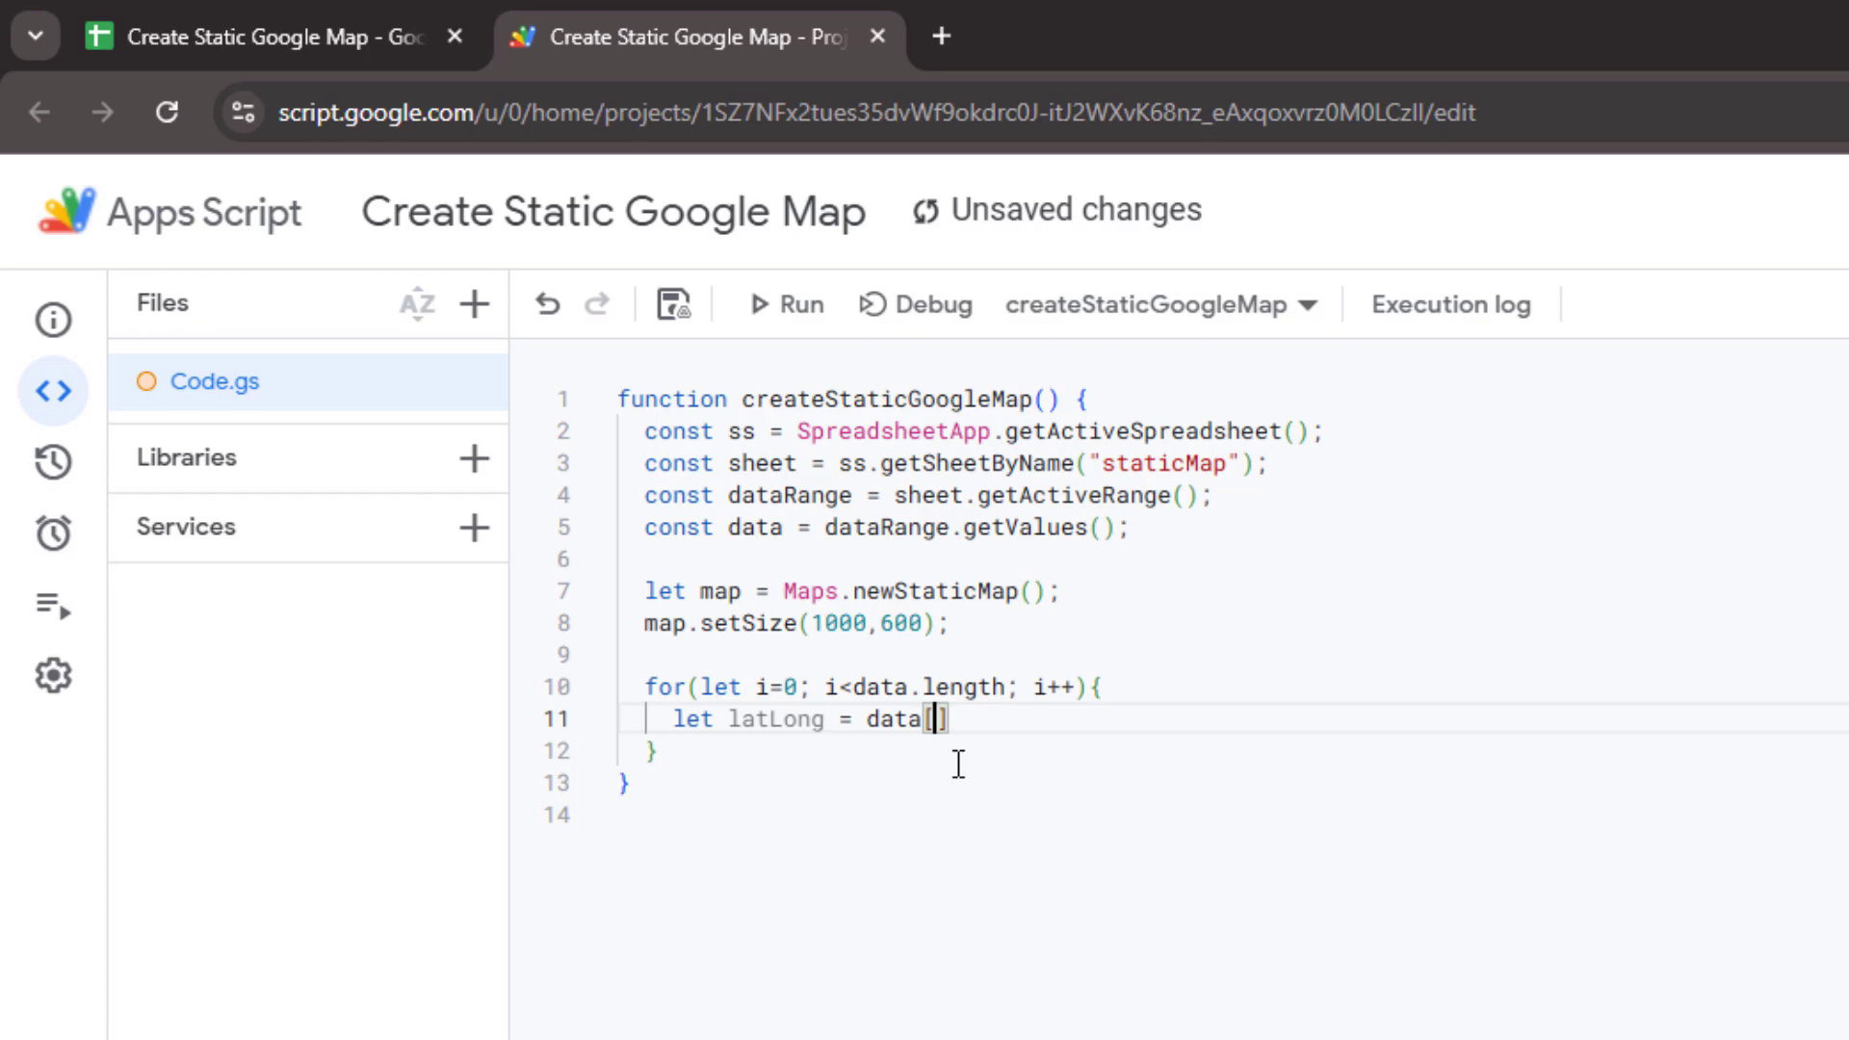
type("i][0];")
key("Return")
type("map")
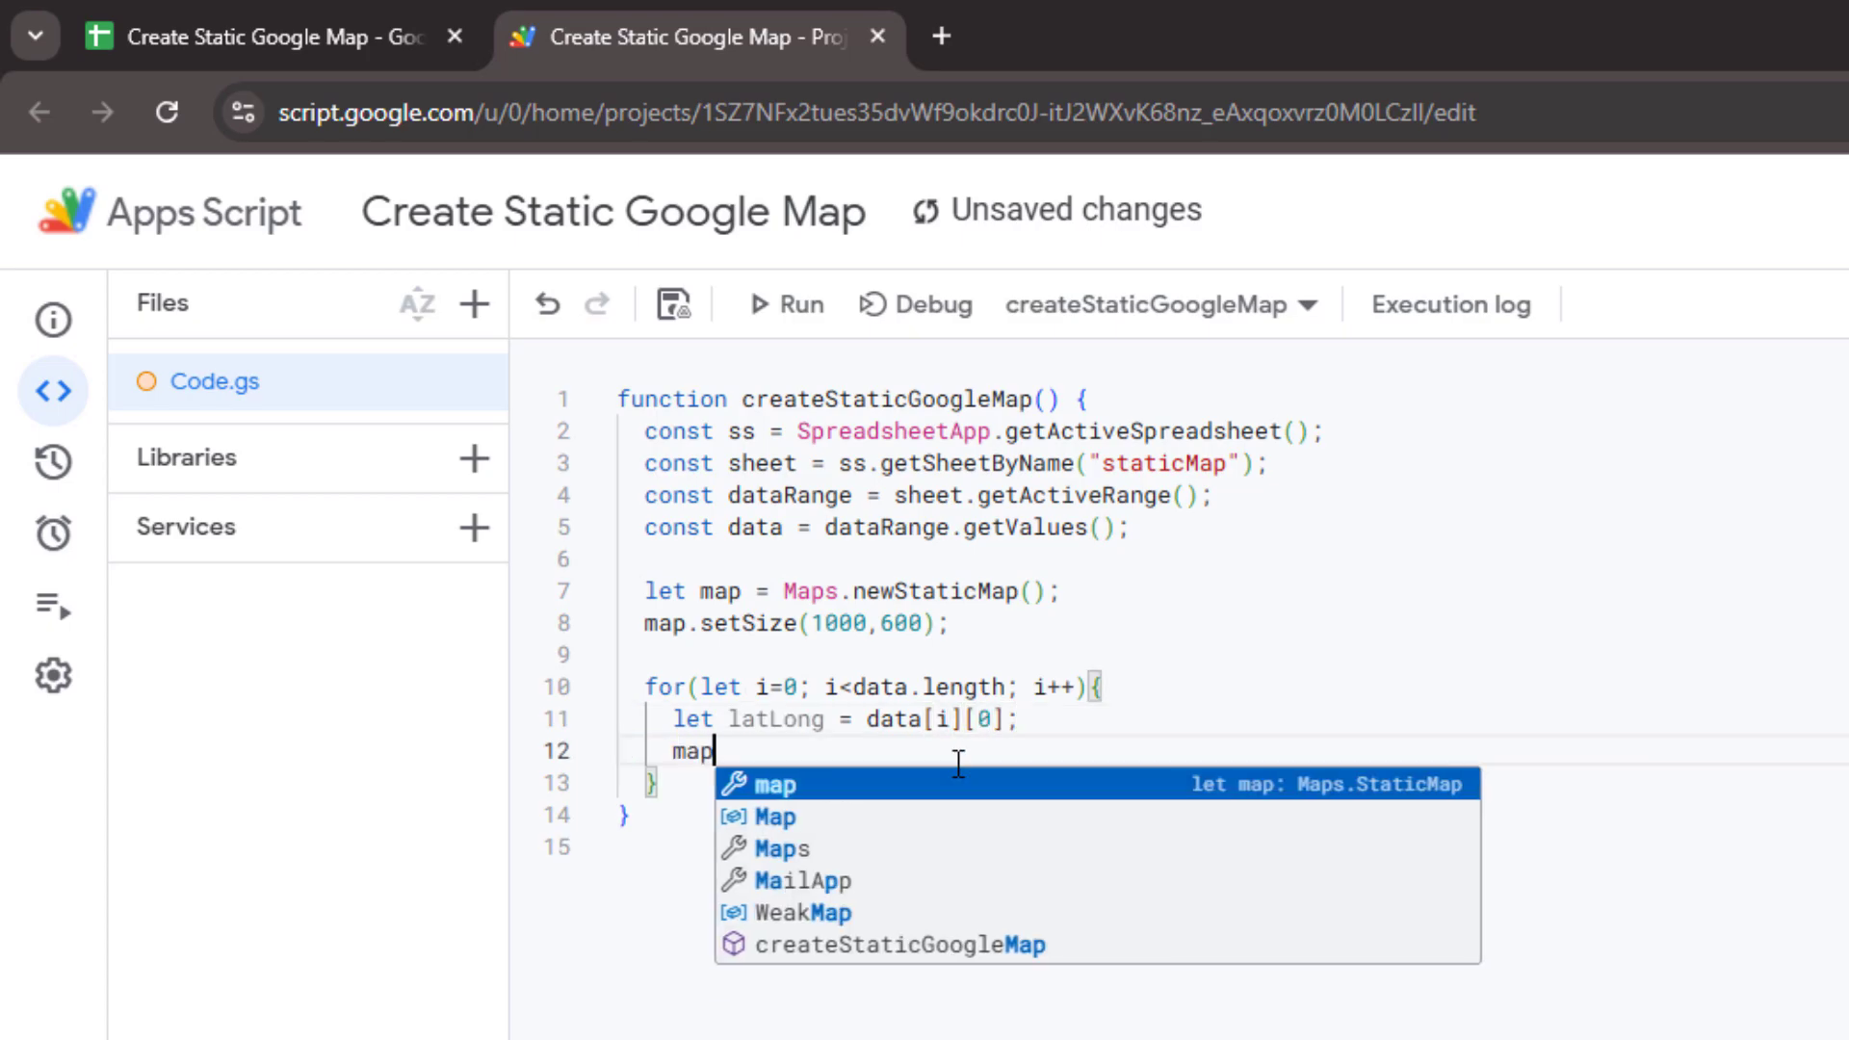
type(".addMarker(latLong")
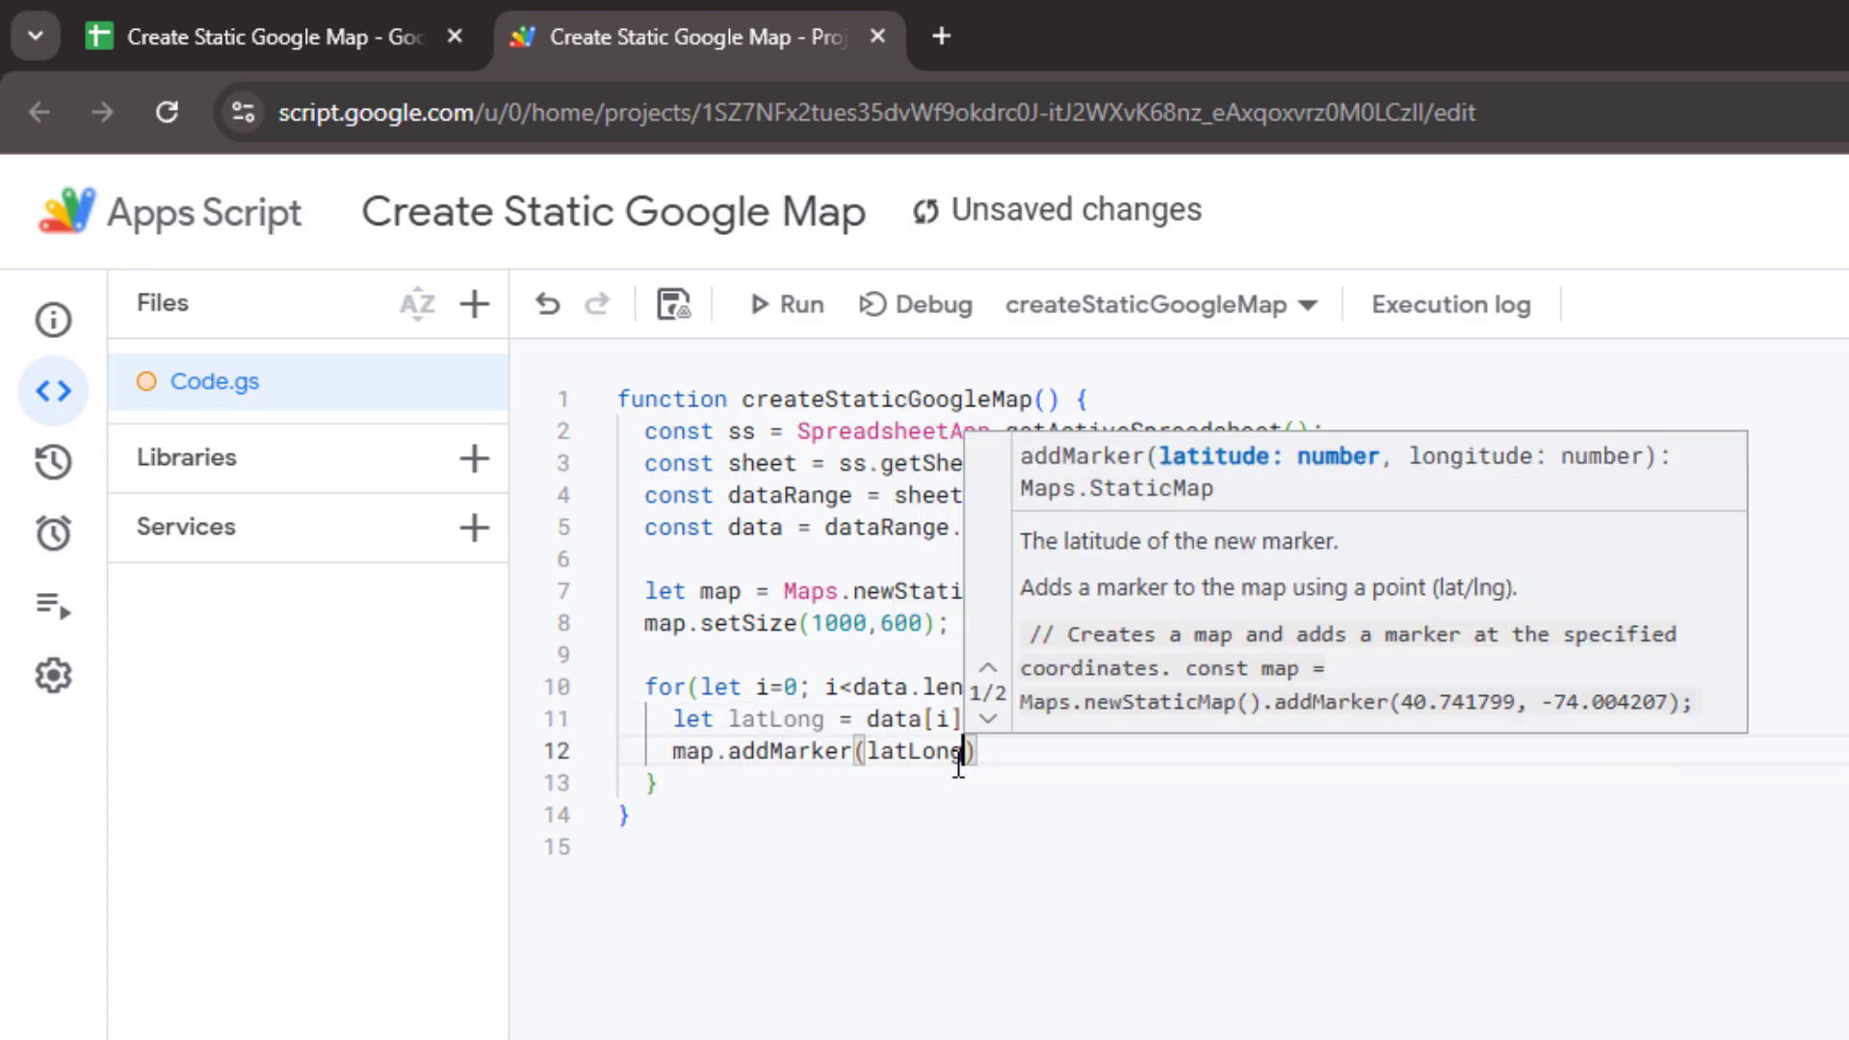
type(");")
Step: Add ss.insertImage(map.getBlob(),3,3), save and run, then check the map in the sheet
left_click(713, 772)
key("Return")
key("Return")
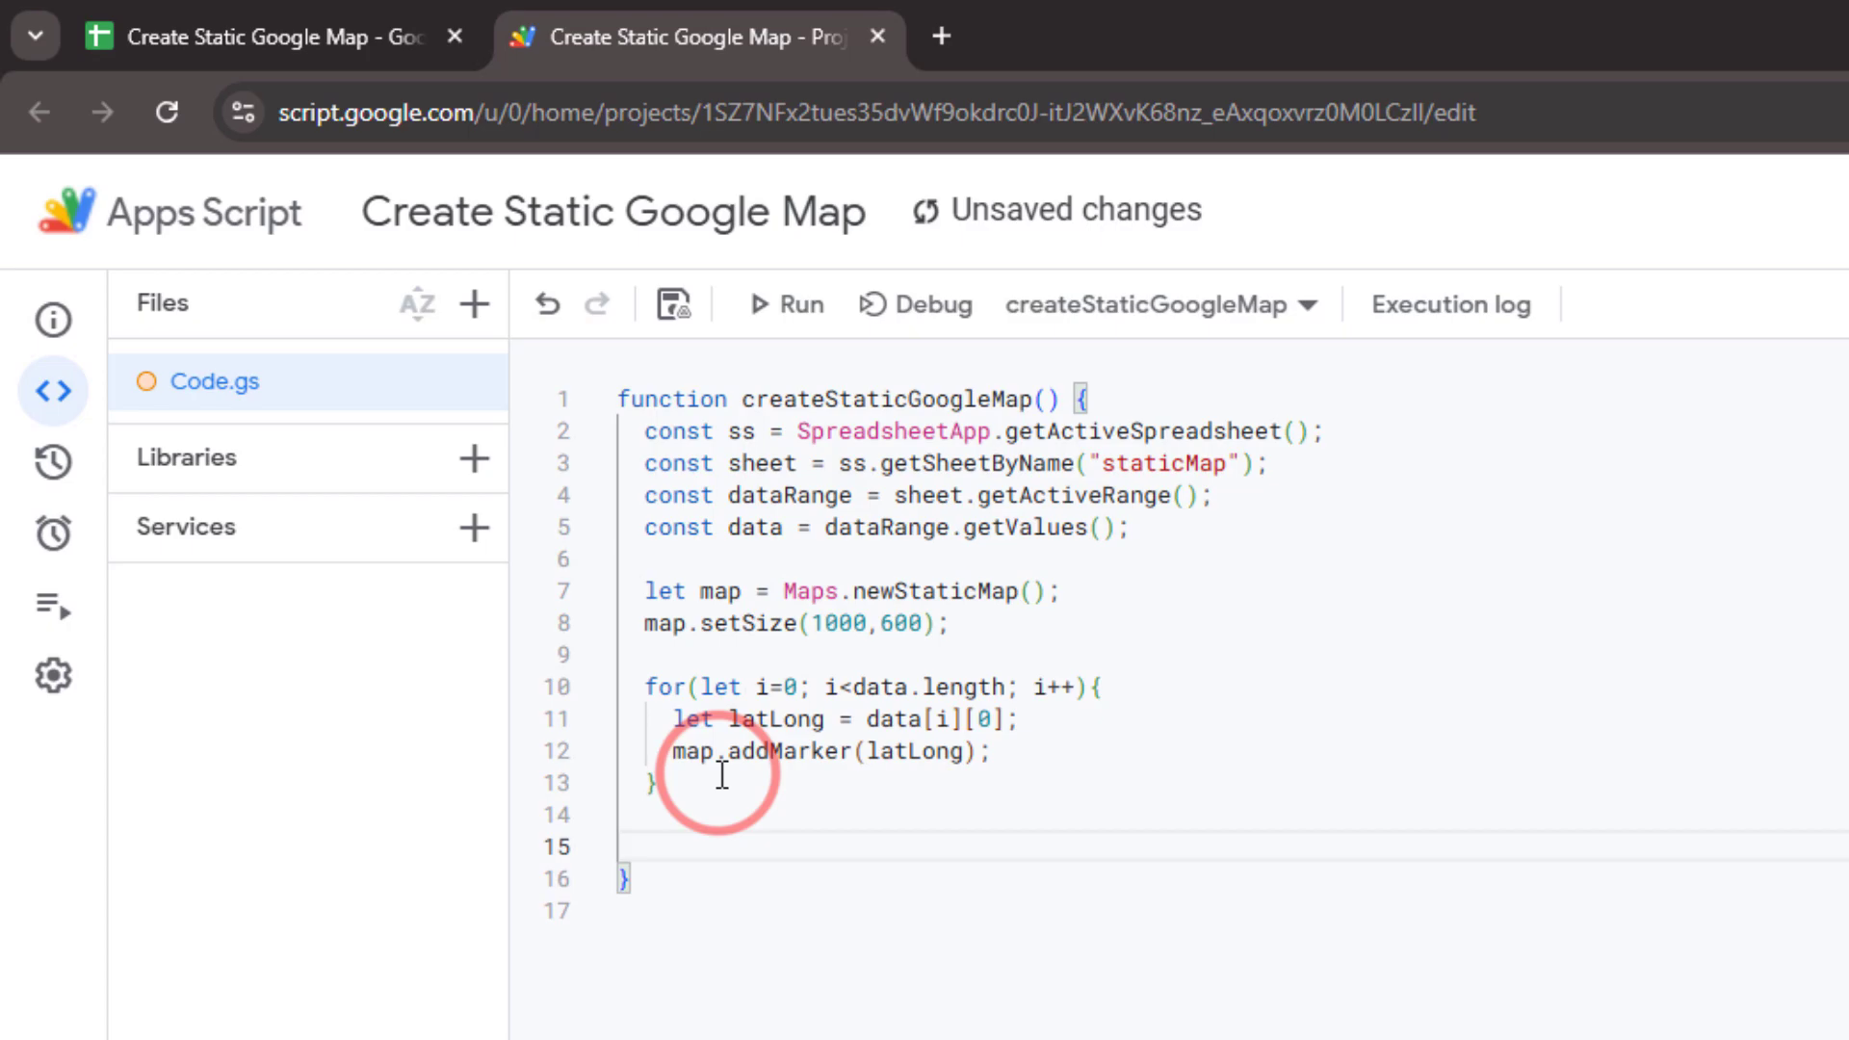
type("ss.insertImage(map.")
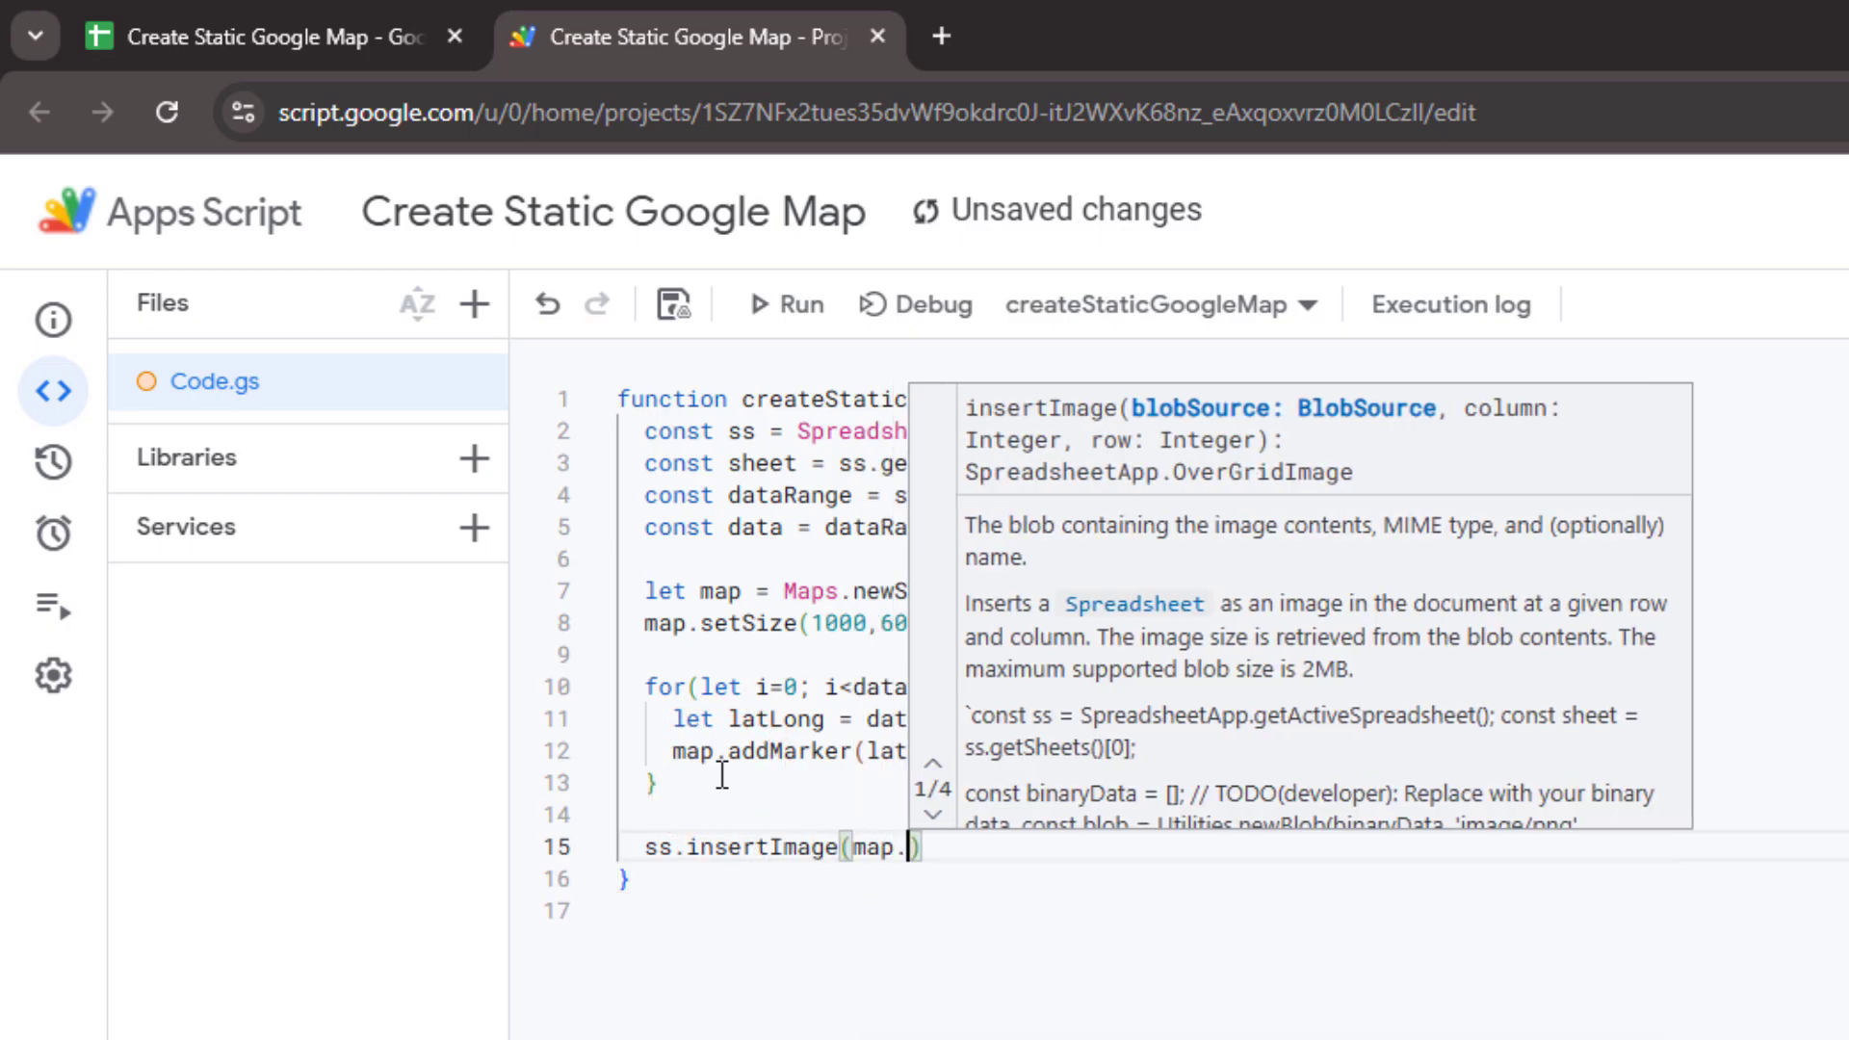
type("getBlob(")
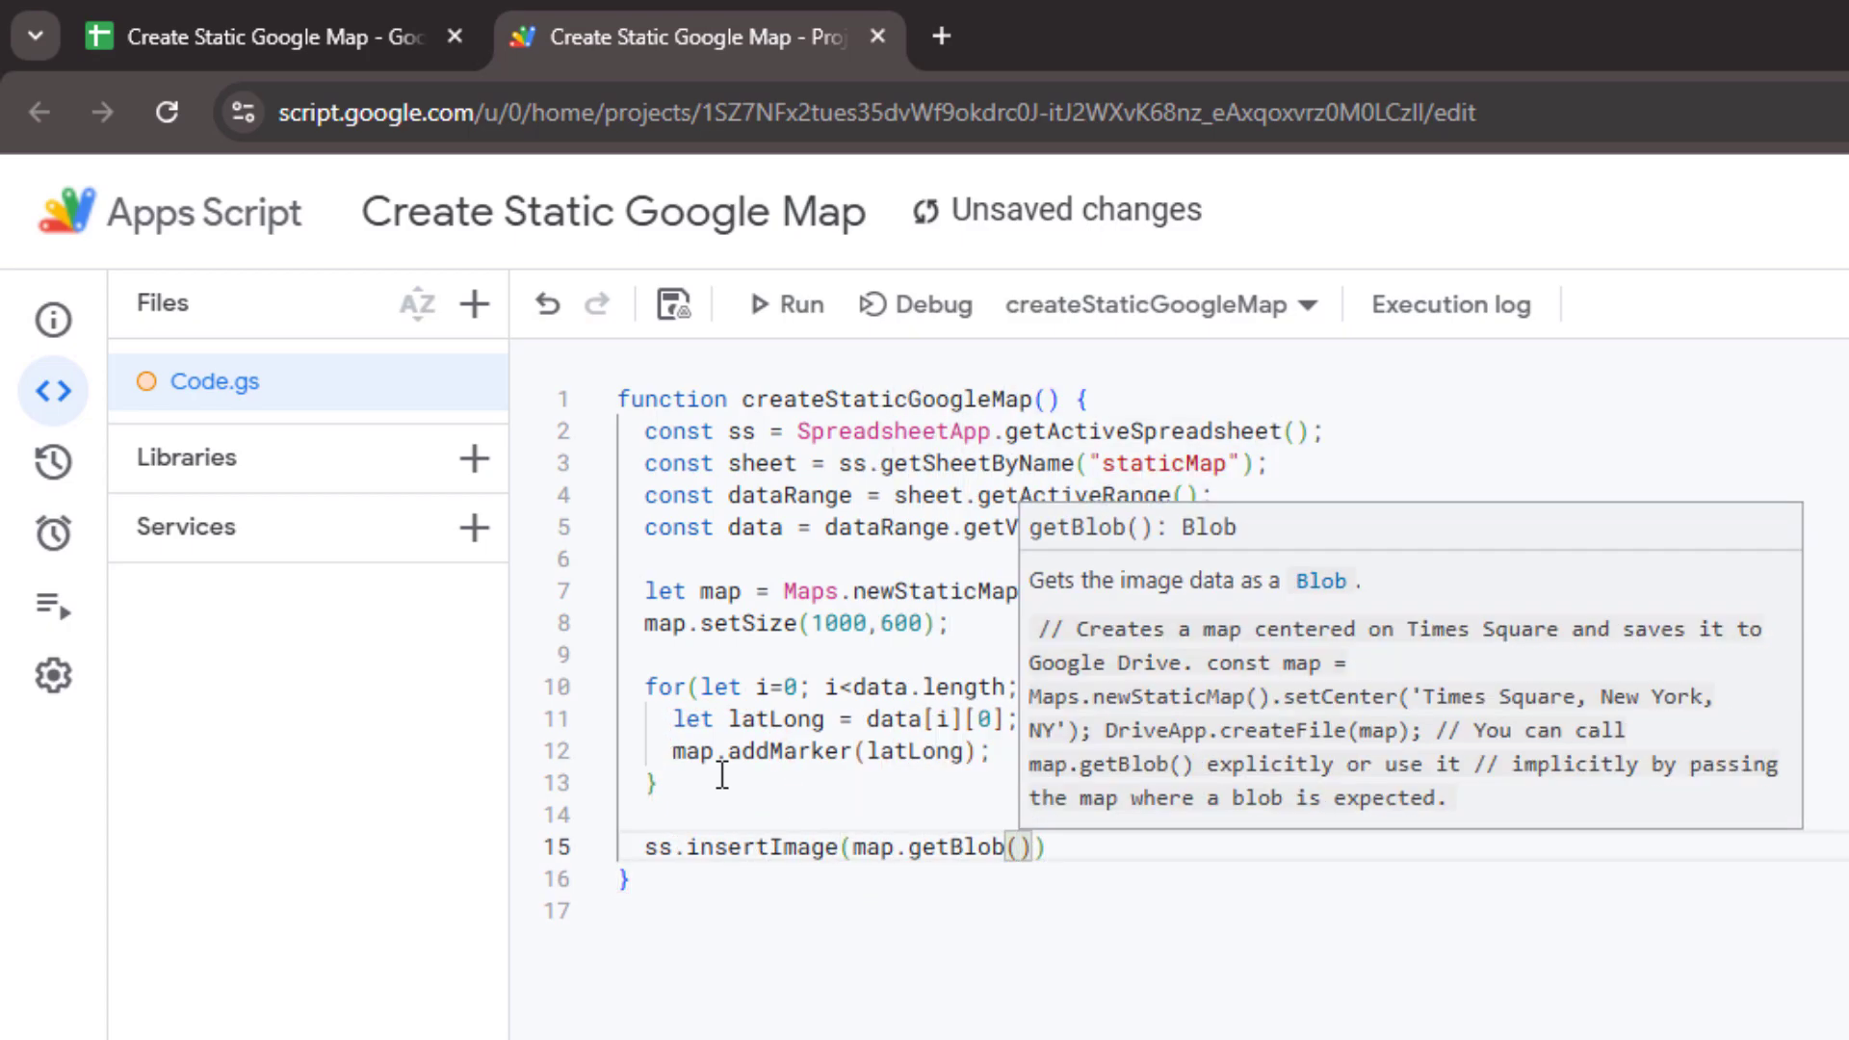
type("),3,3);")
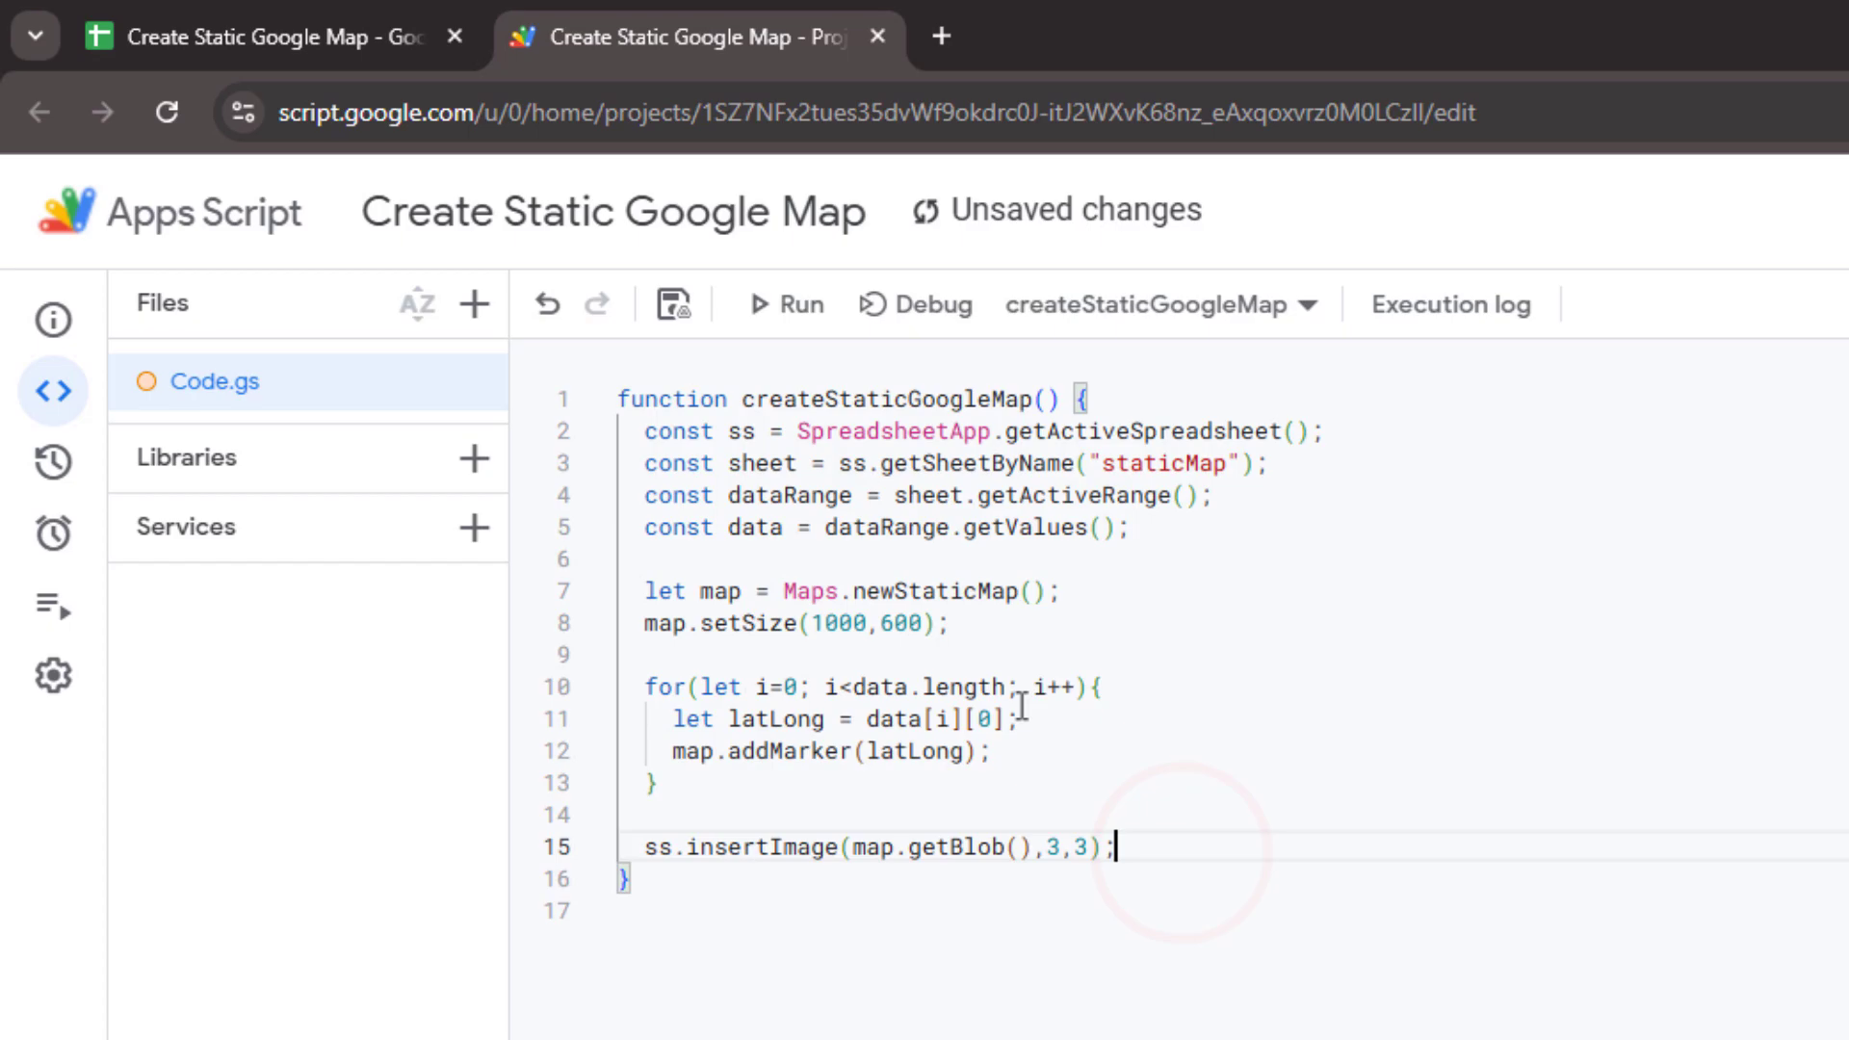
left_click(674, 305)
left_click(786, 305)
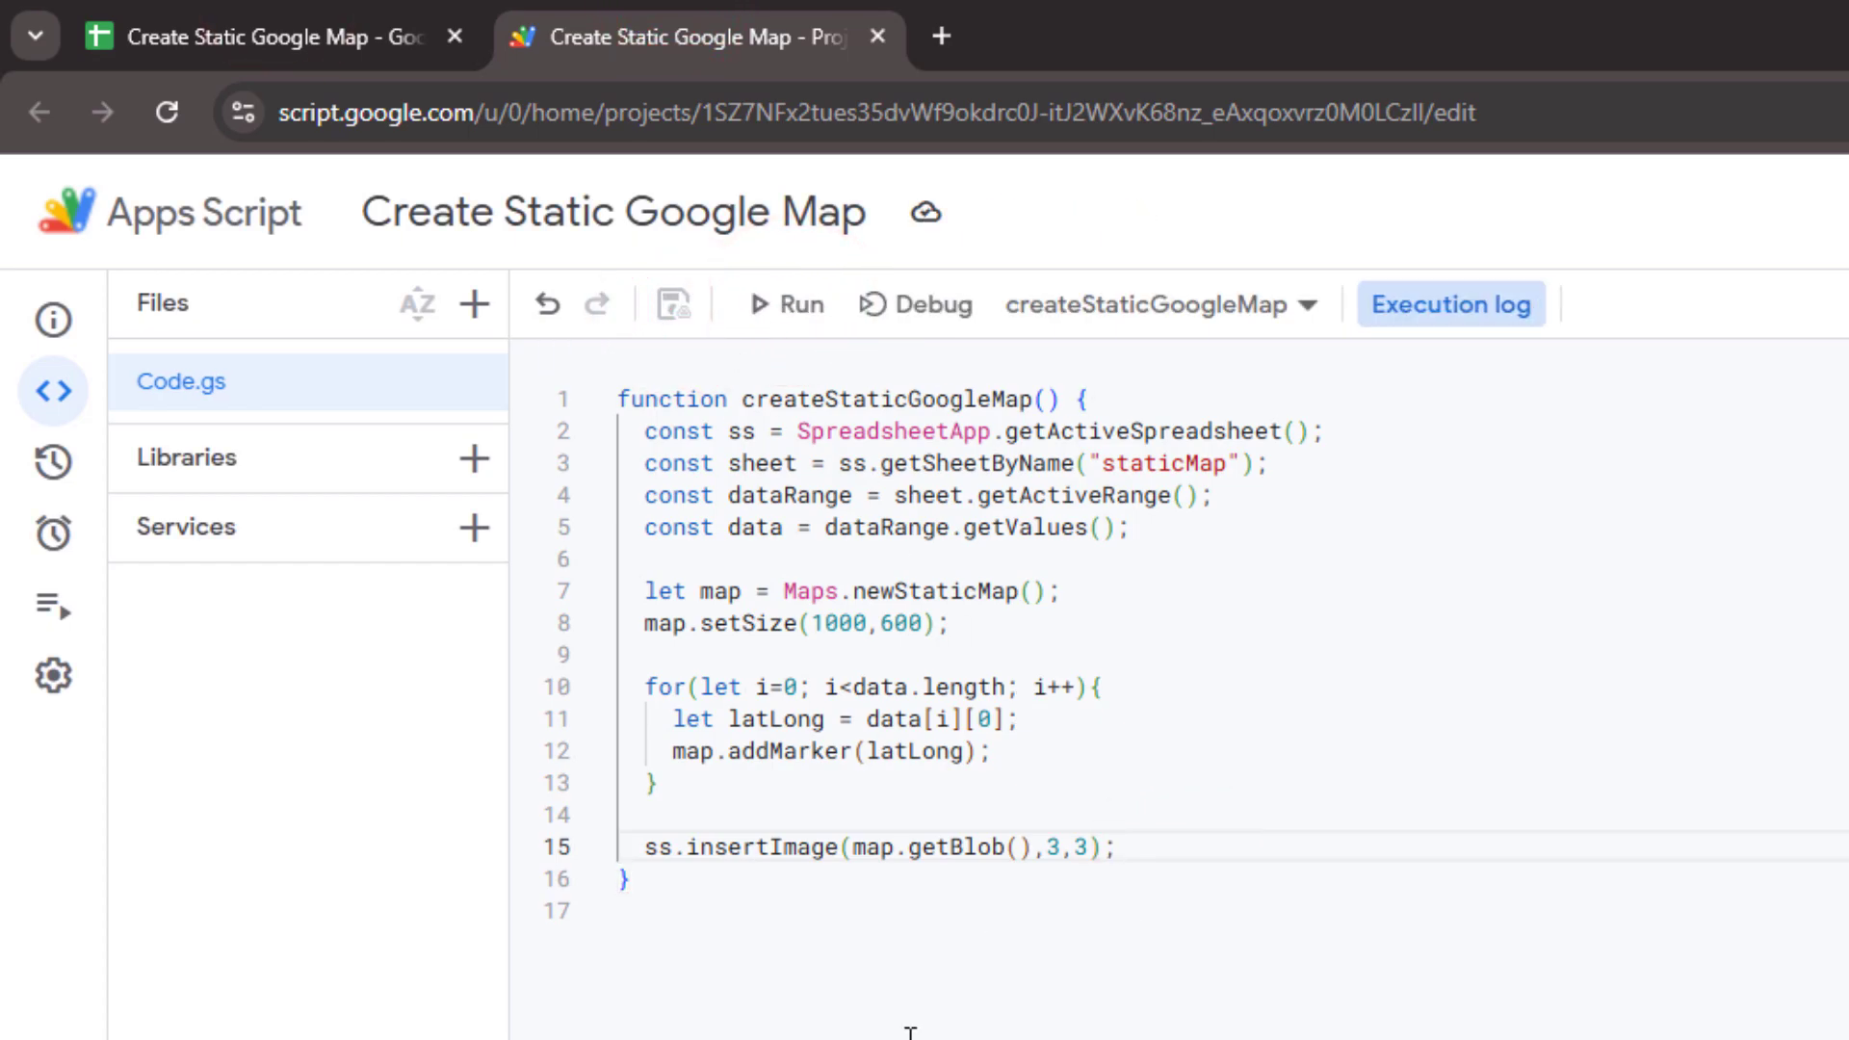
left_click(331, 18)
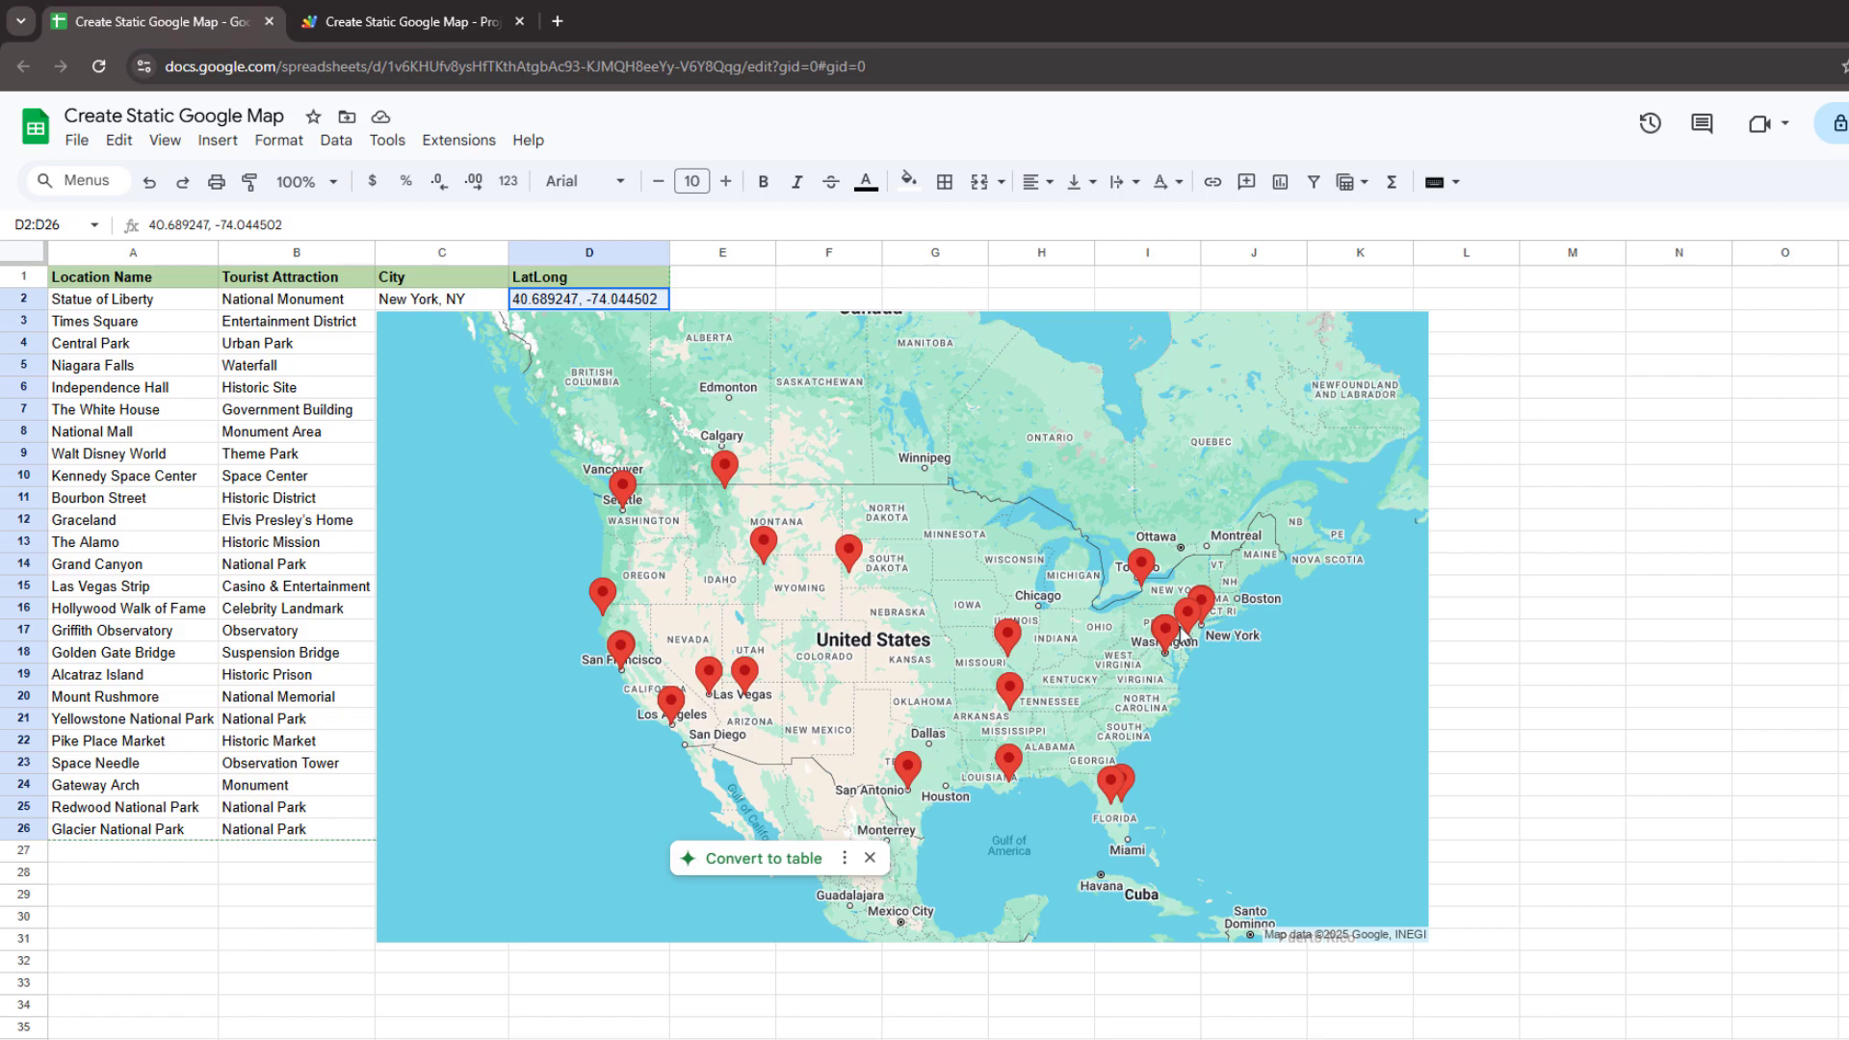
left_click(1298, 755)
Step: Start an onOpen function calling SpreadsheetApp.getUi().createMenu("My Menu")
left_click(373, 17)
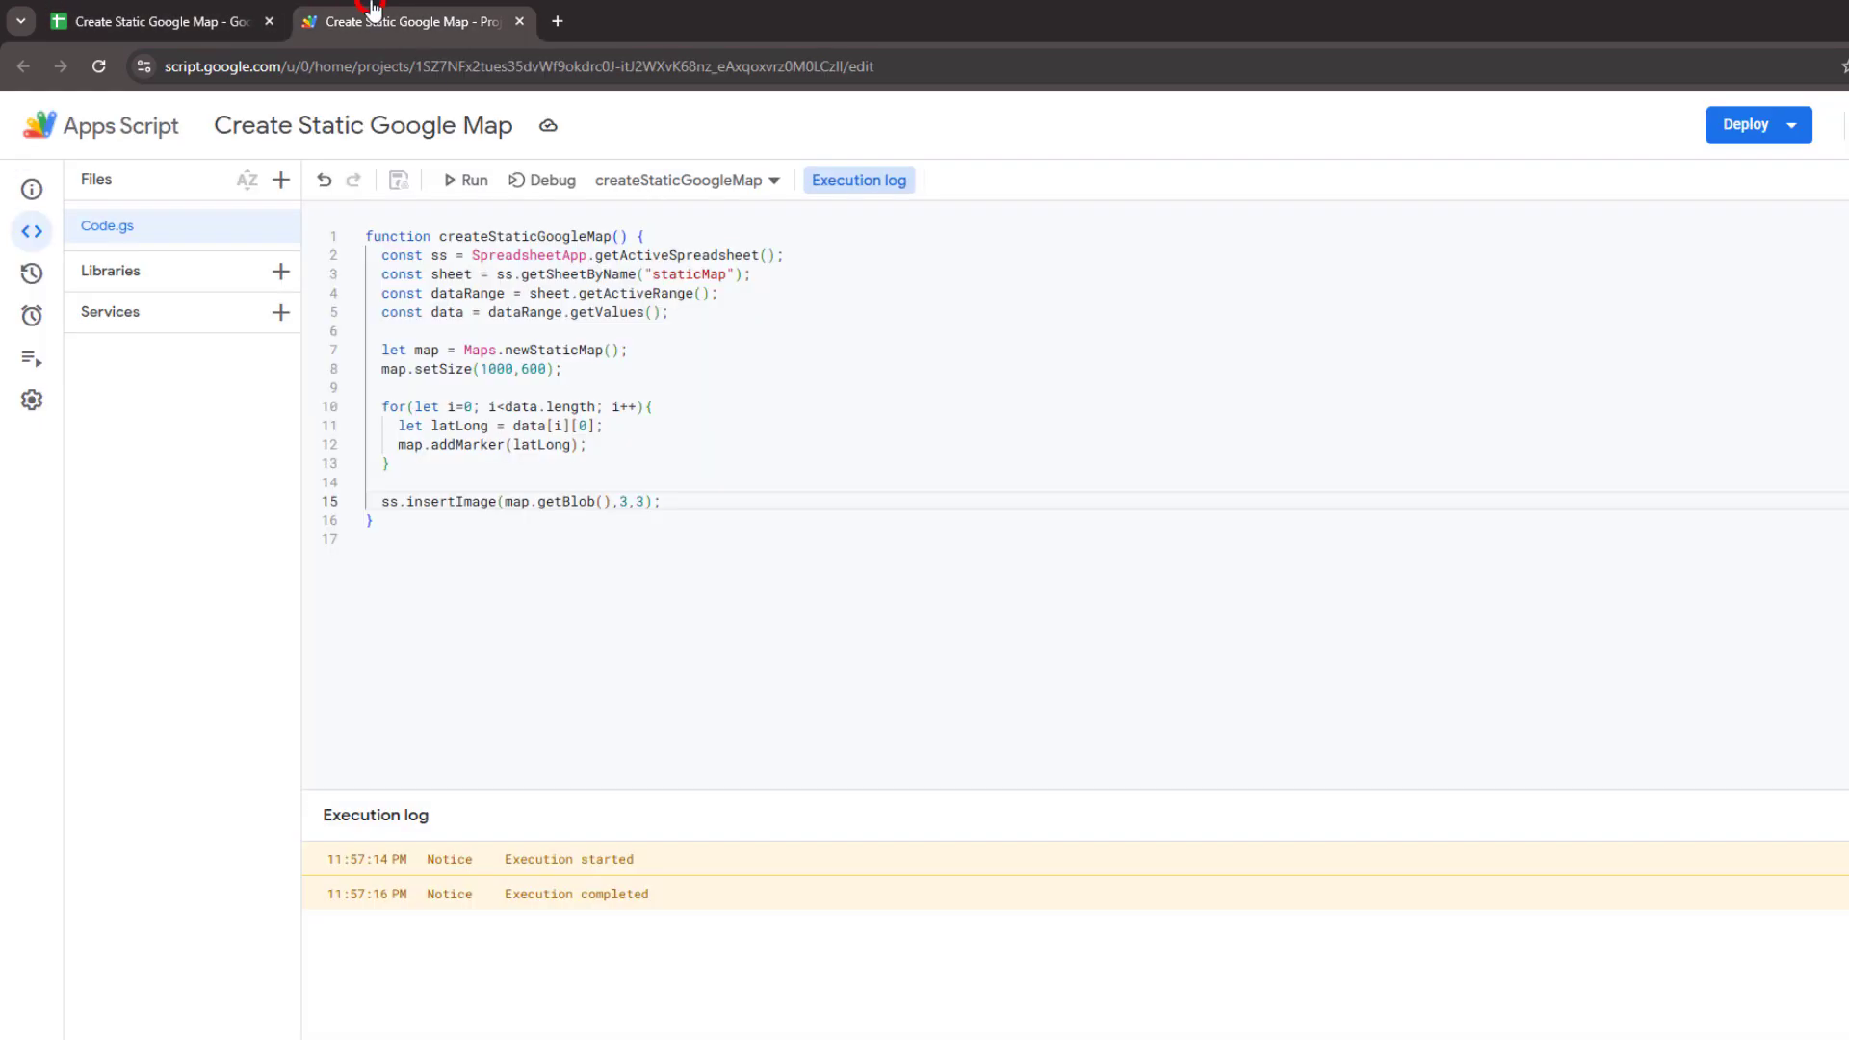
left_click(419, 532)
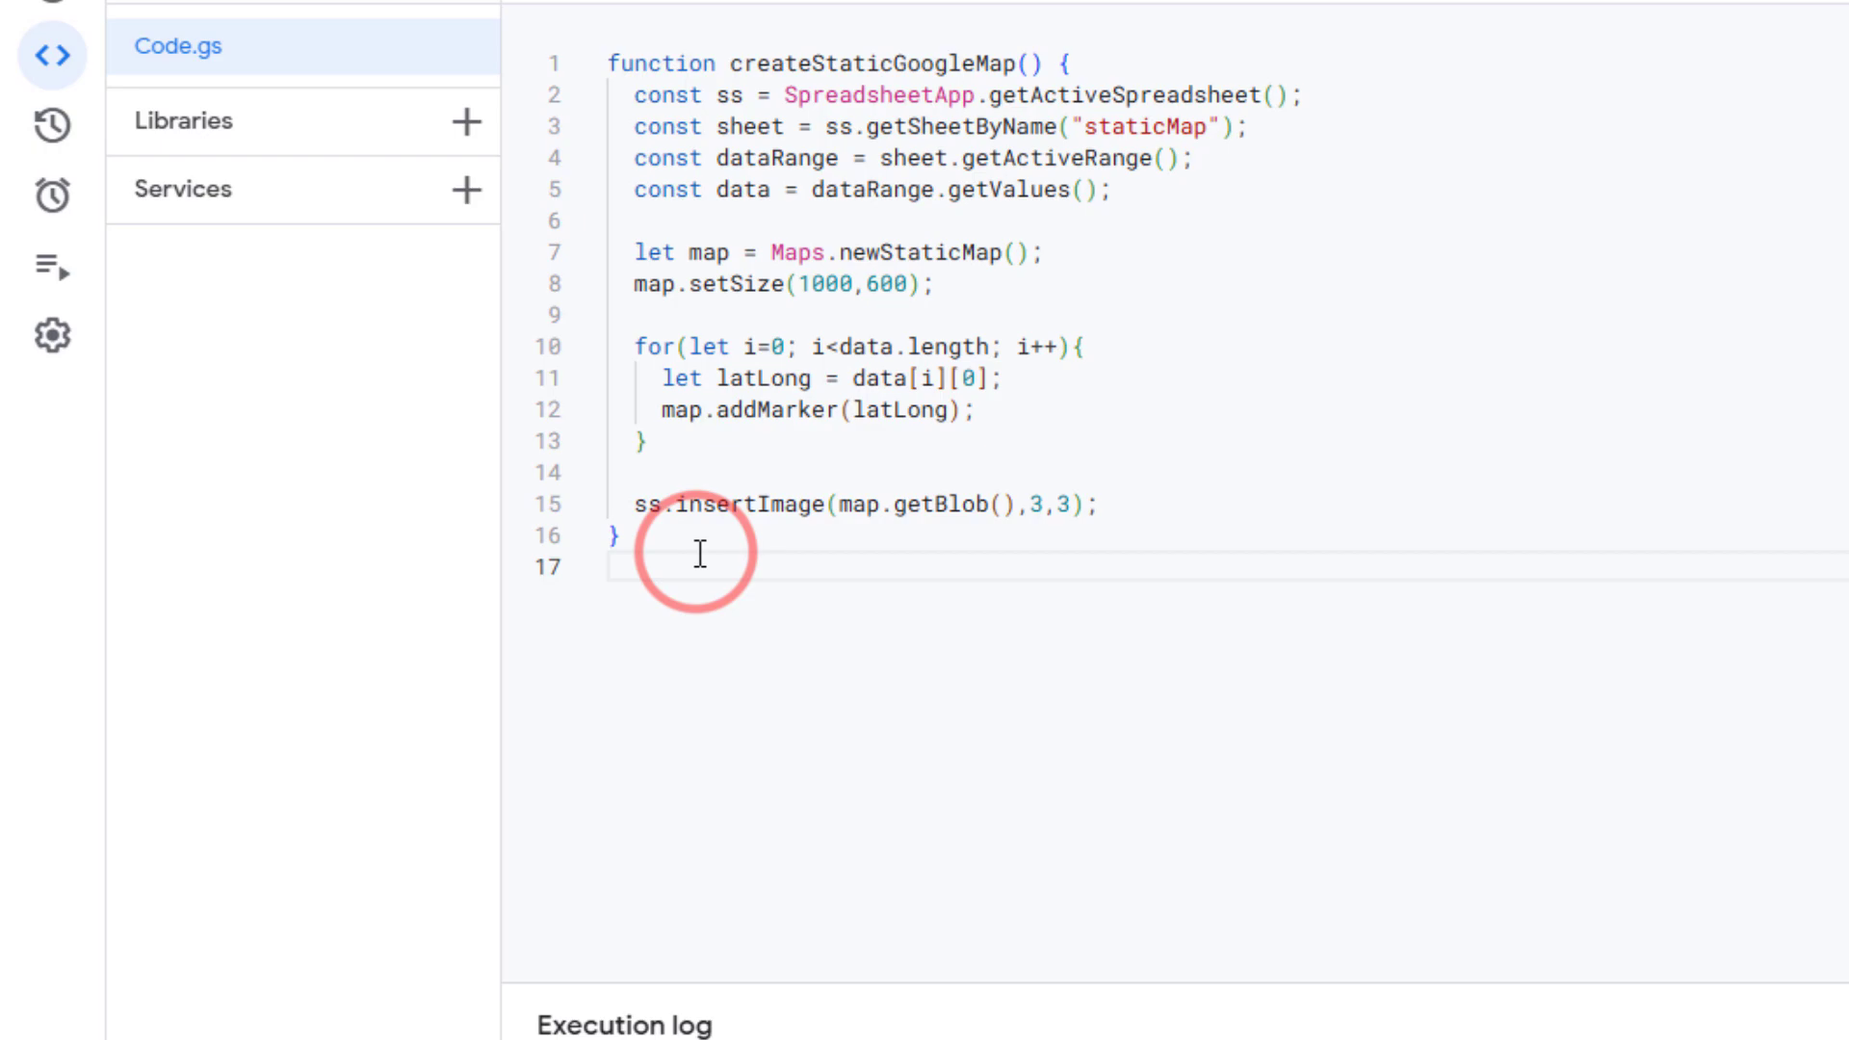
key("Return")
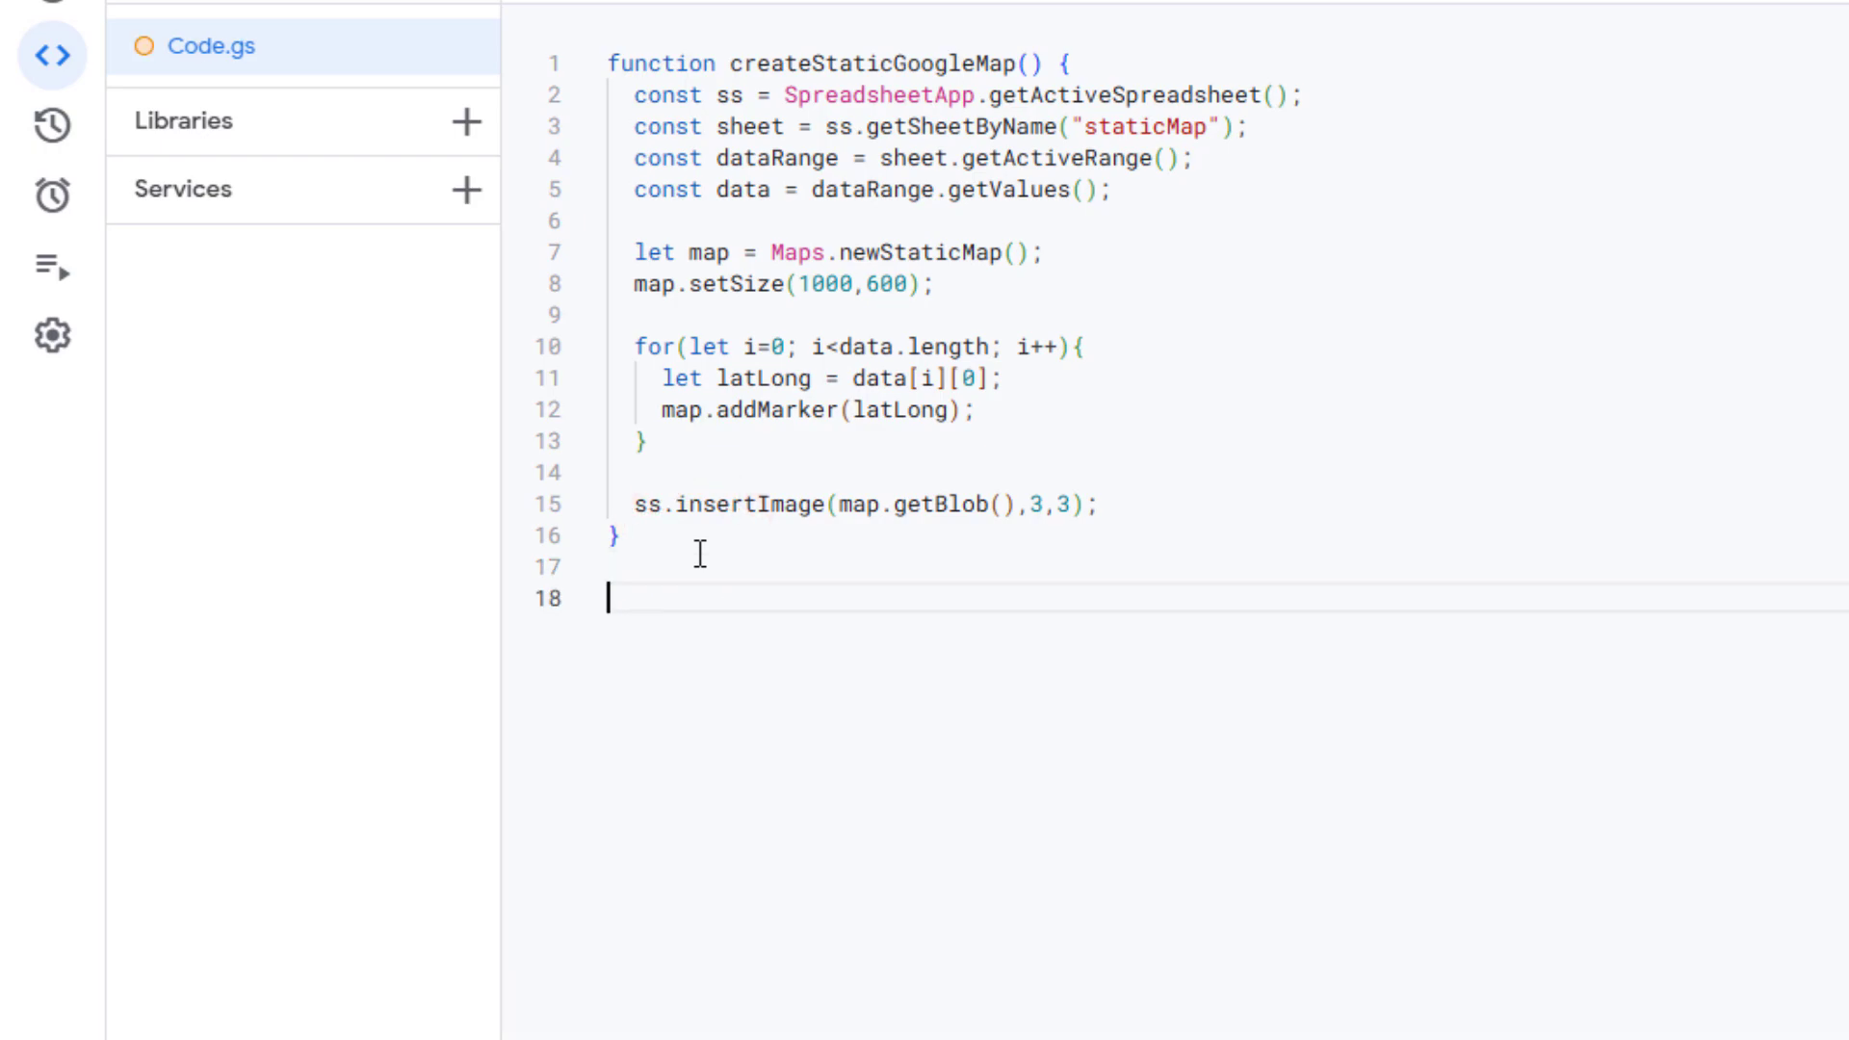
type("function onOpen(){")
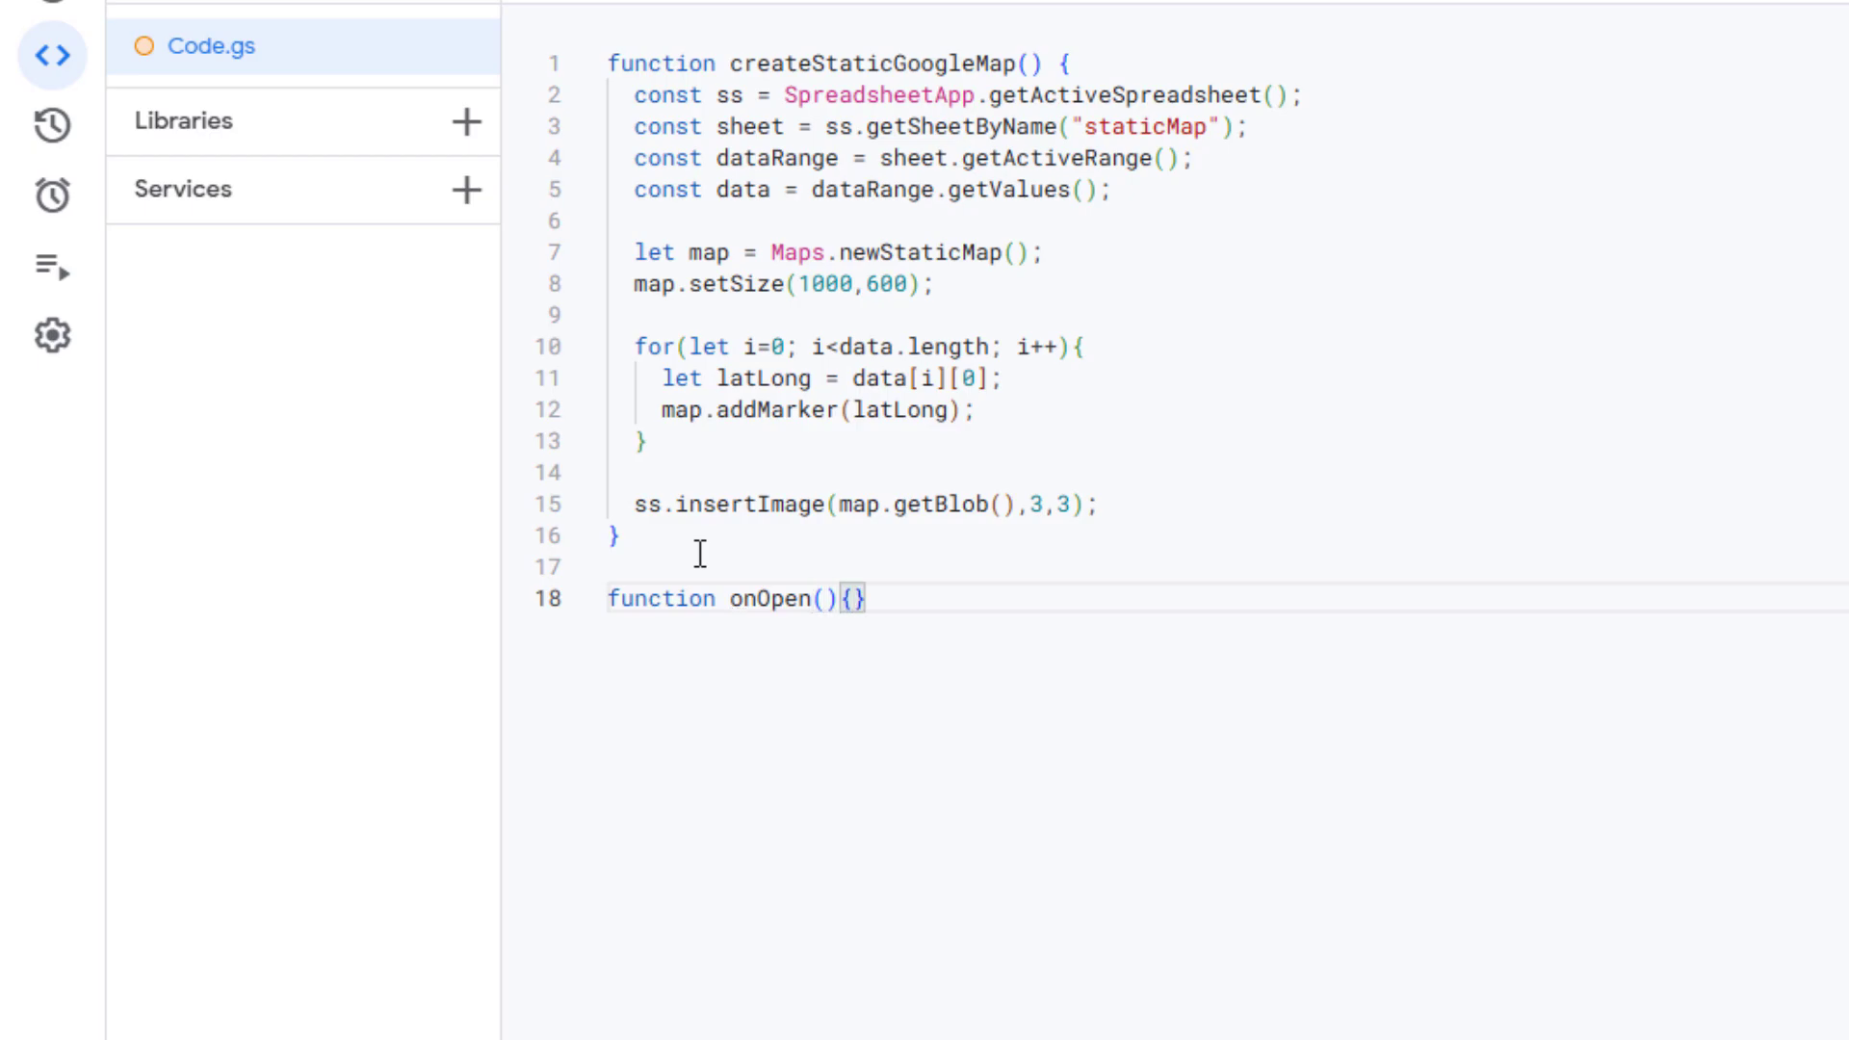
key("Return")
type("const ui = SpreadsheetApp")
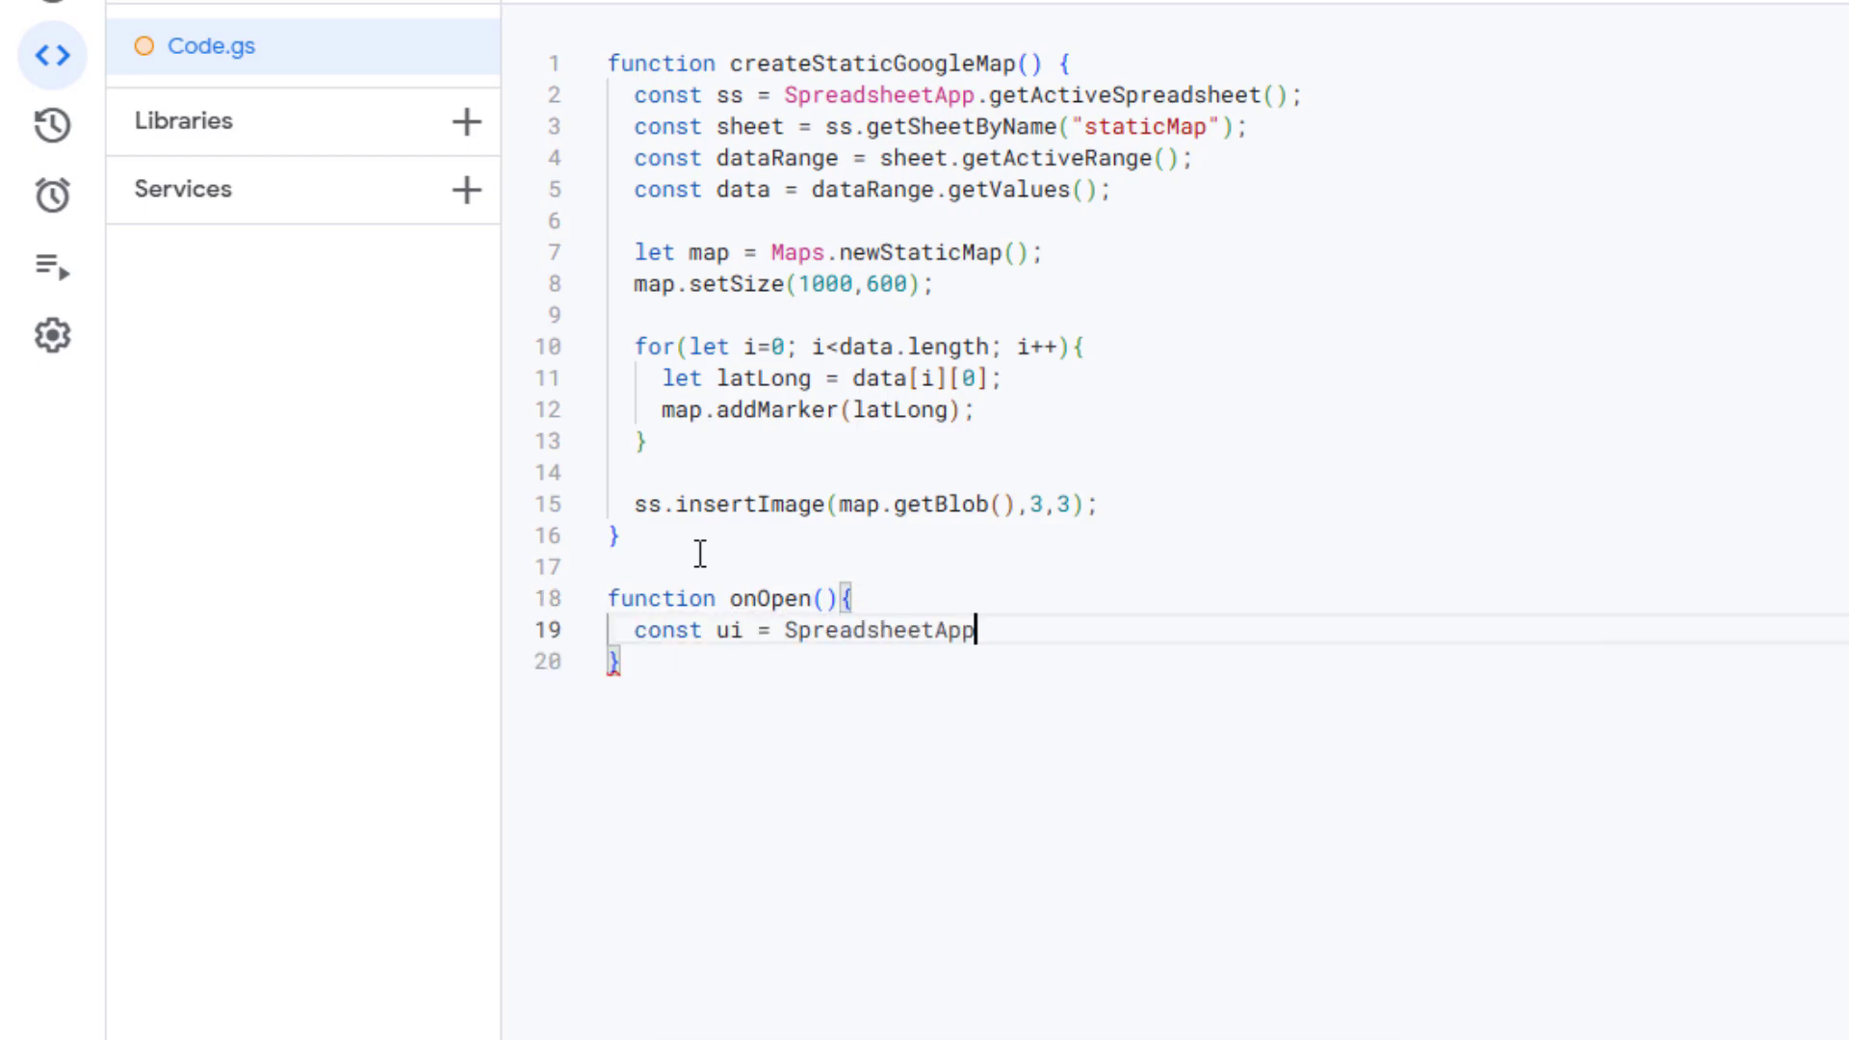
type(".getu")
key("Return")
type("();")
key("Return")
type("ui")
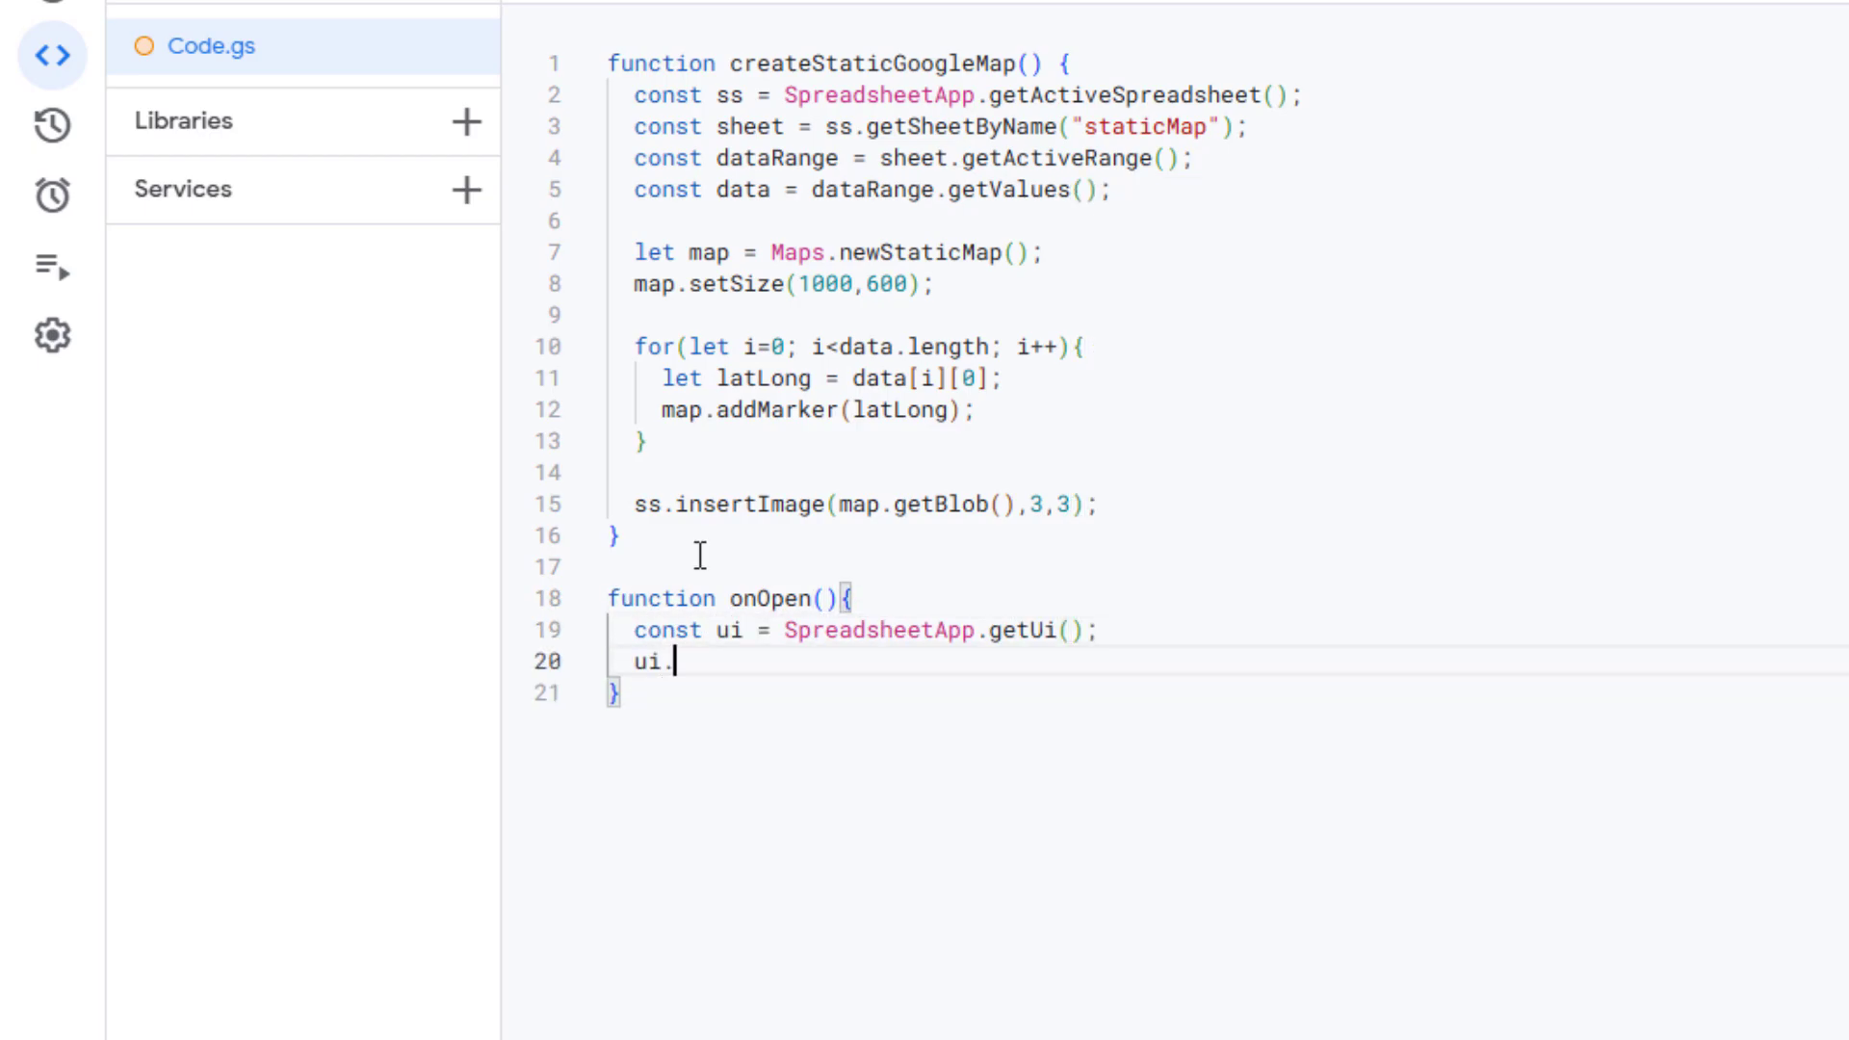
type(".createMenu(\"My")
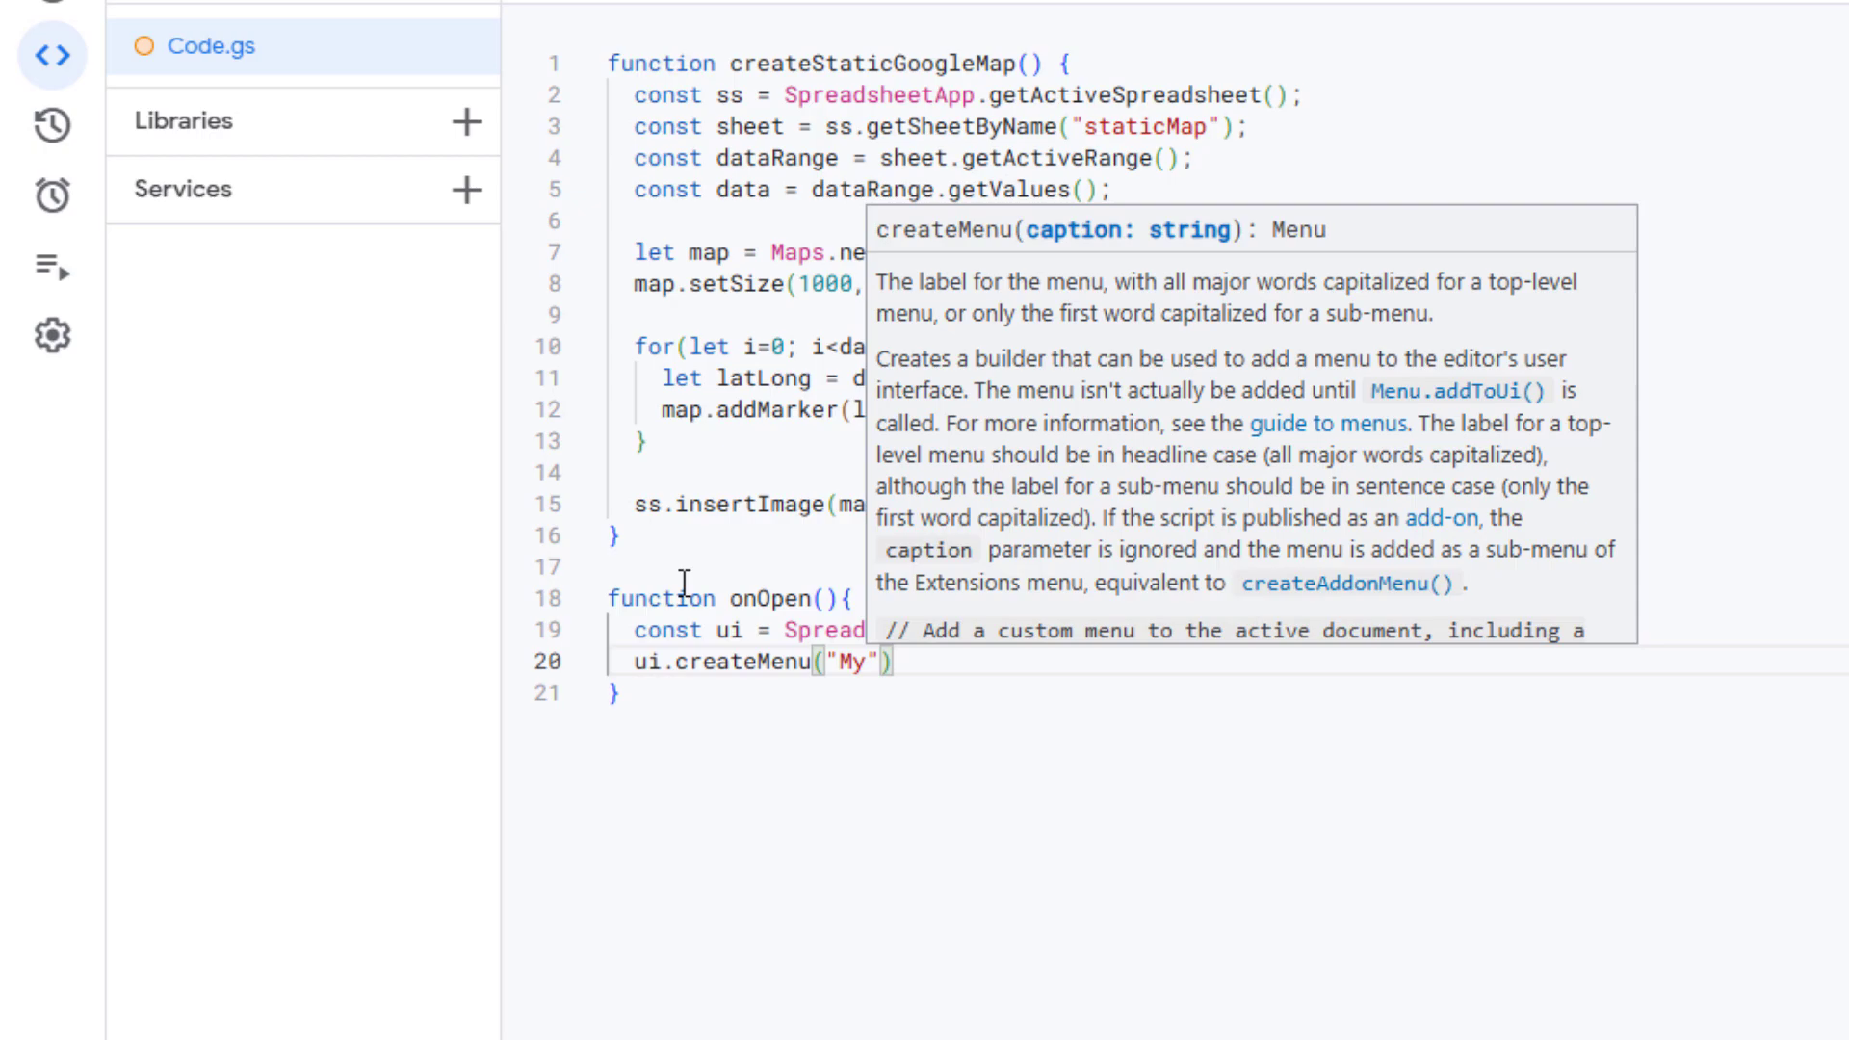
type(" Menu")
Step: Add the "Create Static Map" item calling the copied createStaticGoogleMap name
key("End")
key("Return")
type(".addItem")
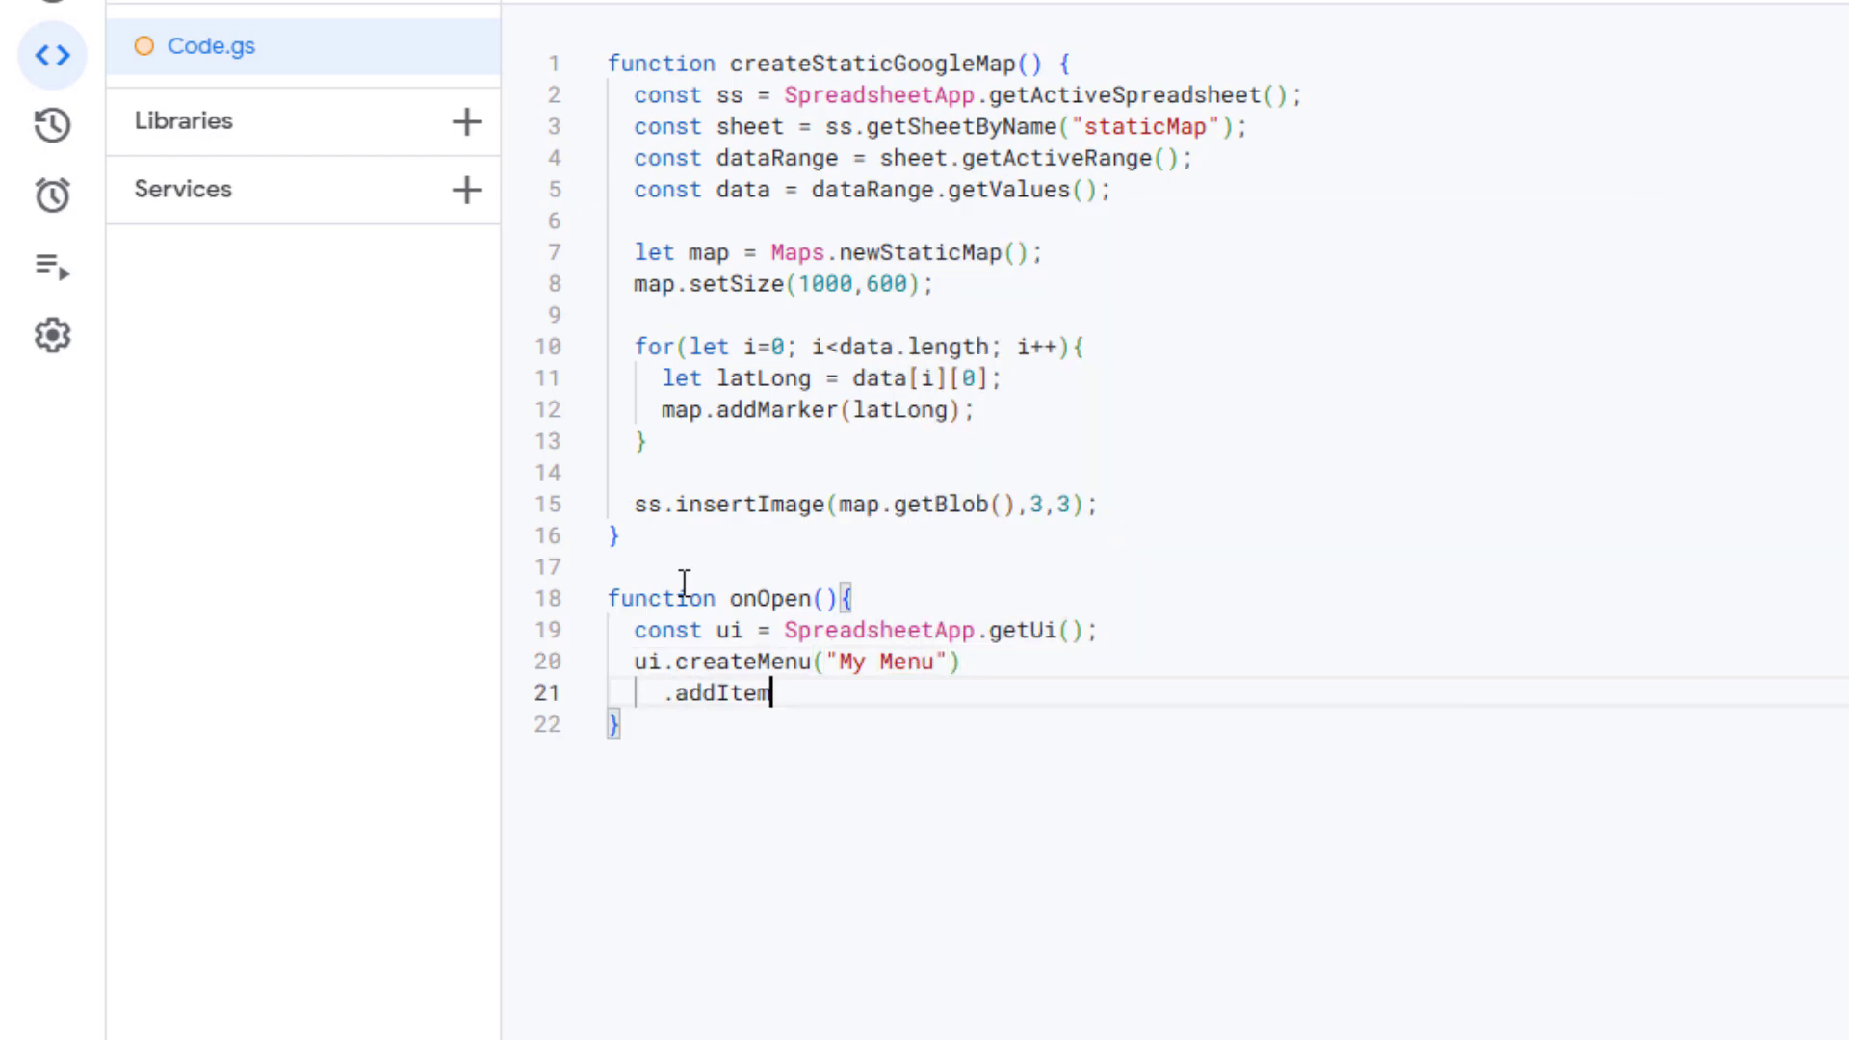
type("(\"Create Static Map\",")
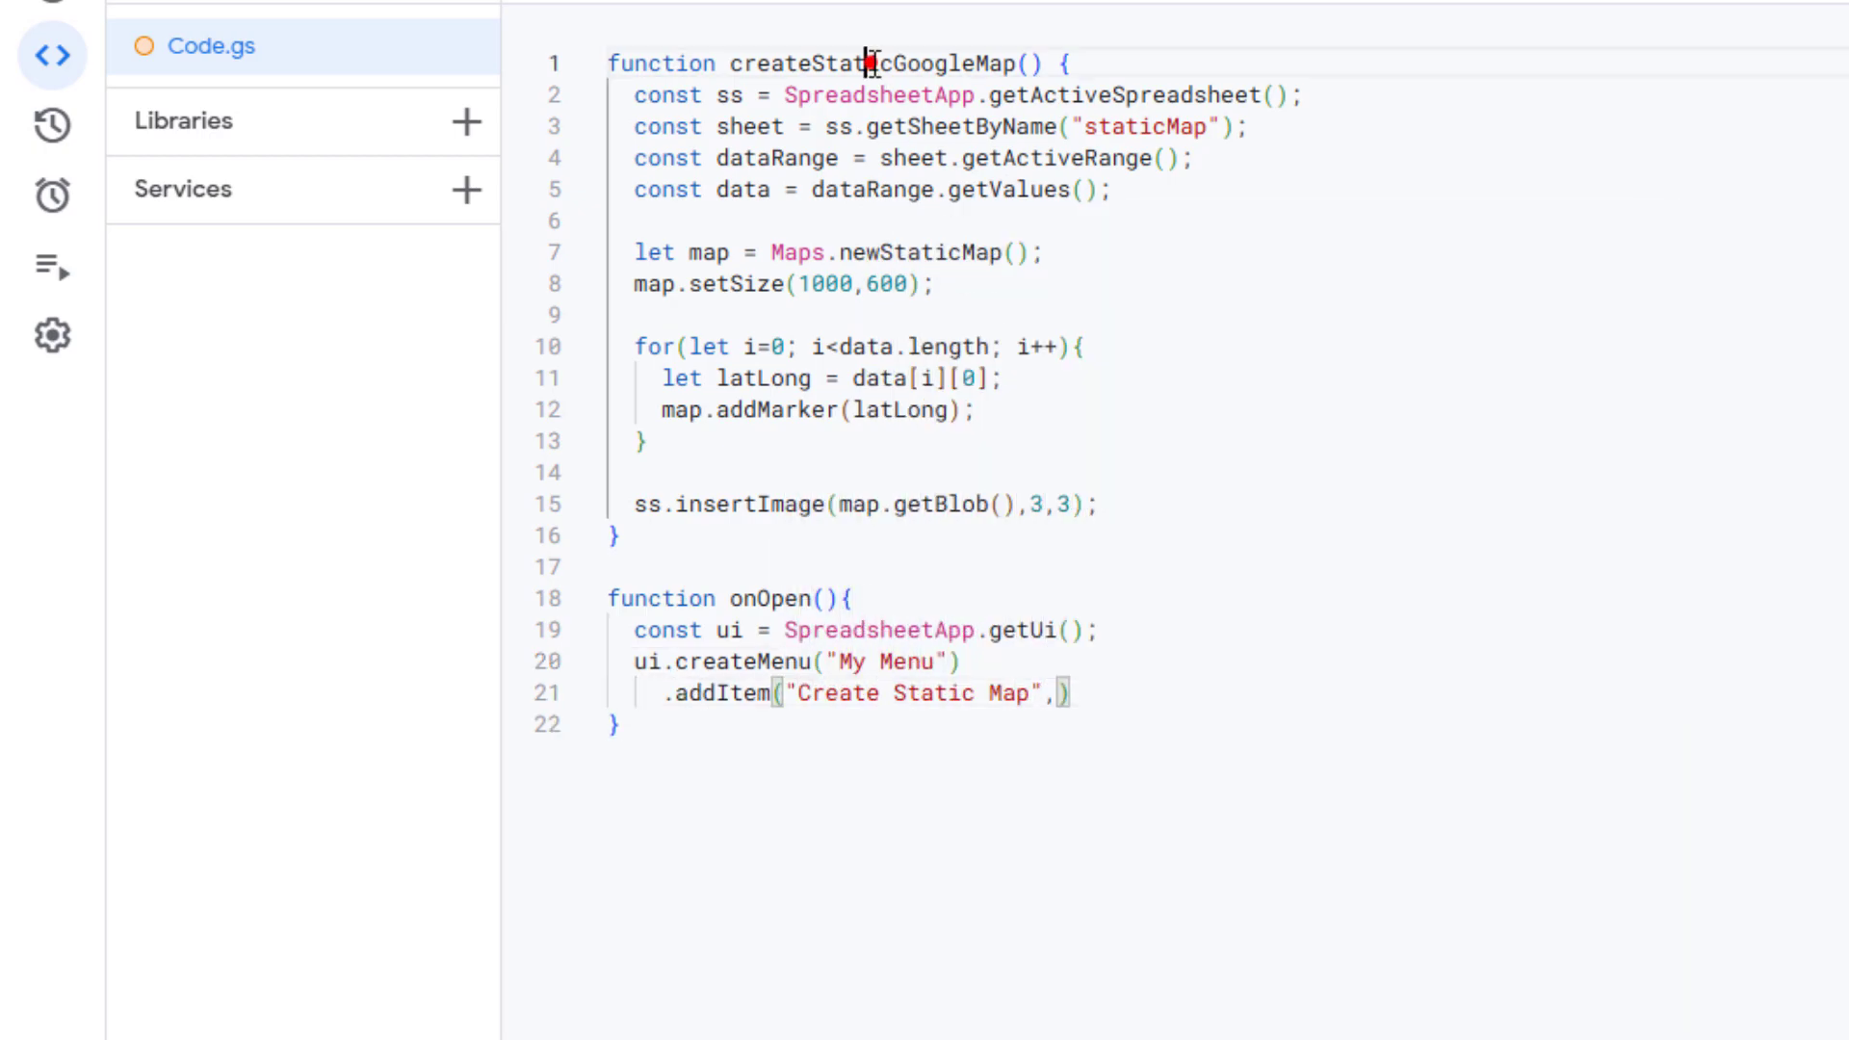
double_click(872, 65)
key("ctrl+c")
left_click(1056, 703)
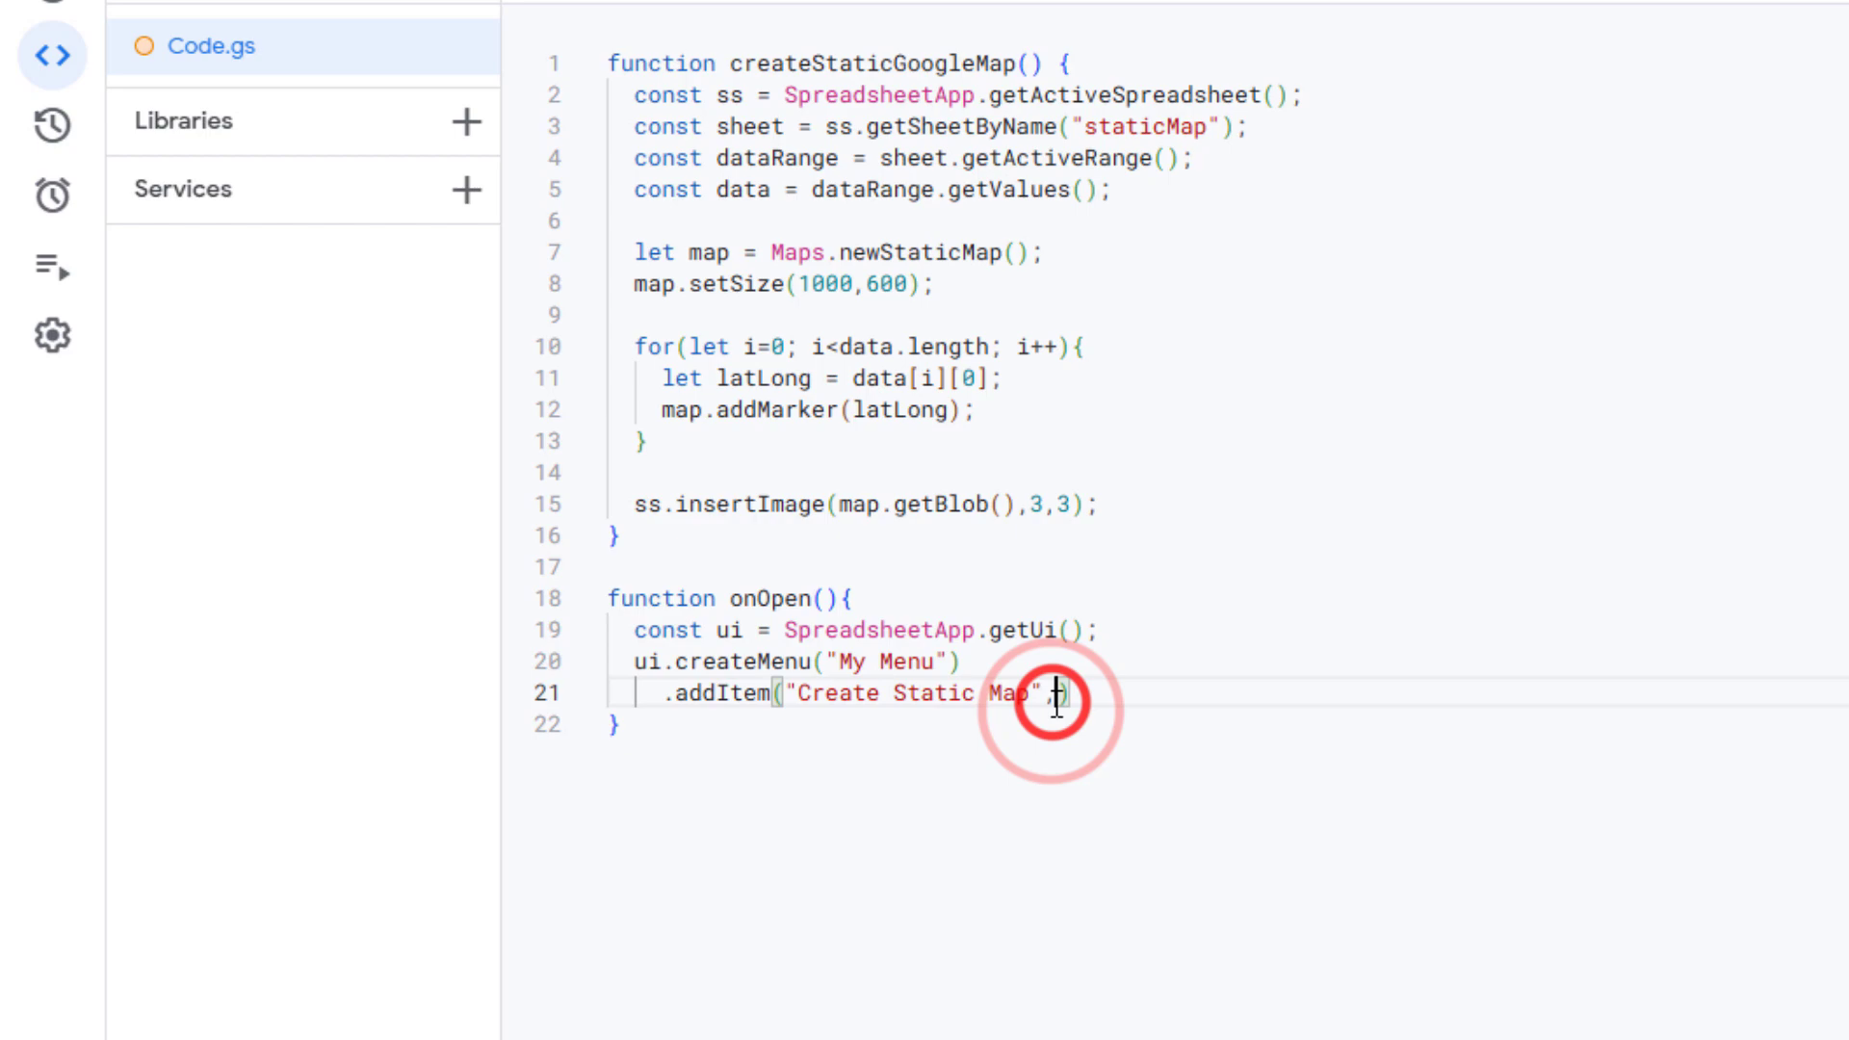
type("\"")
key("ctrl+v")
key("End")
key("Return")
type(".ad")
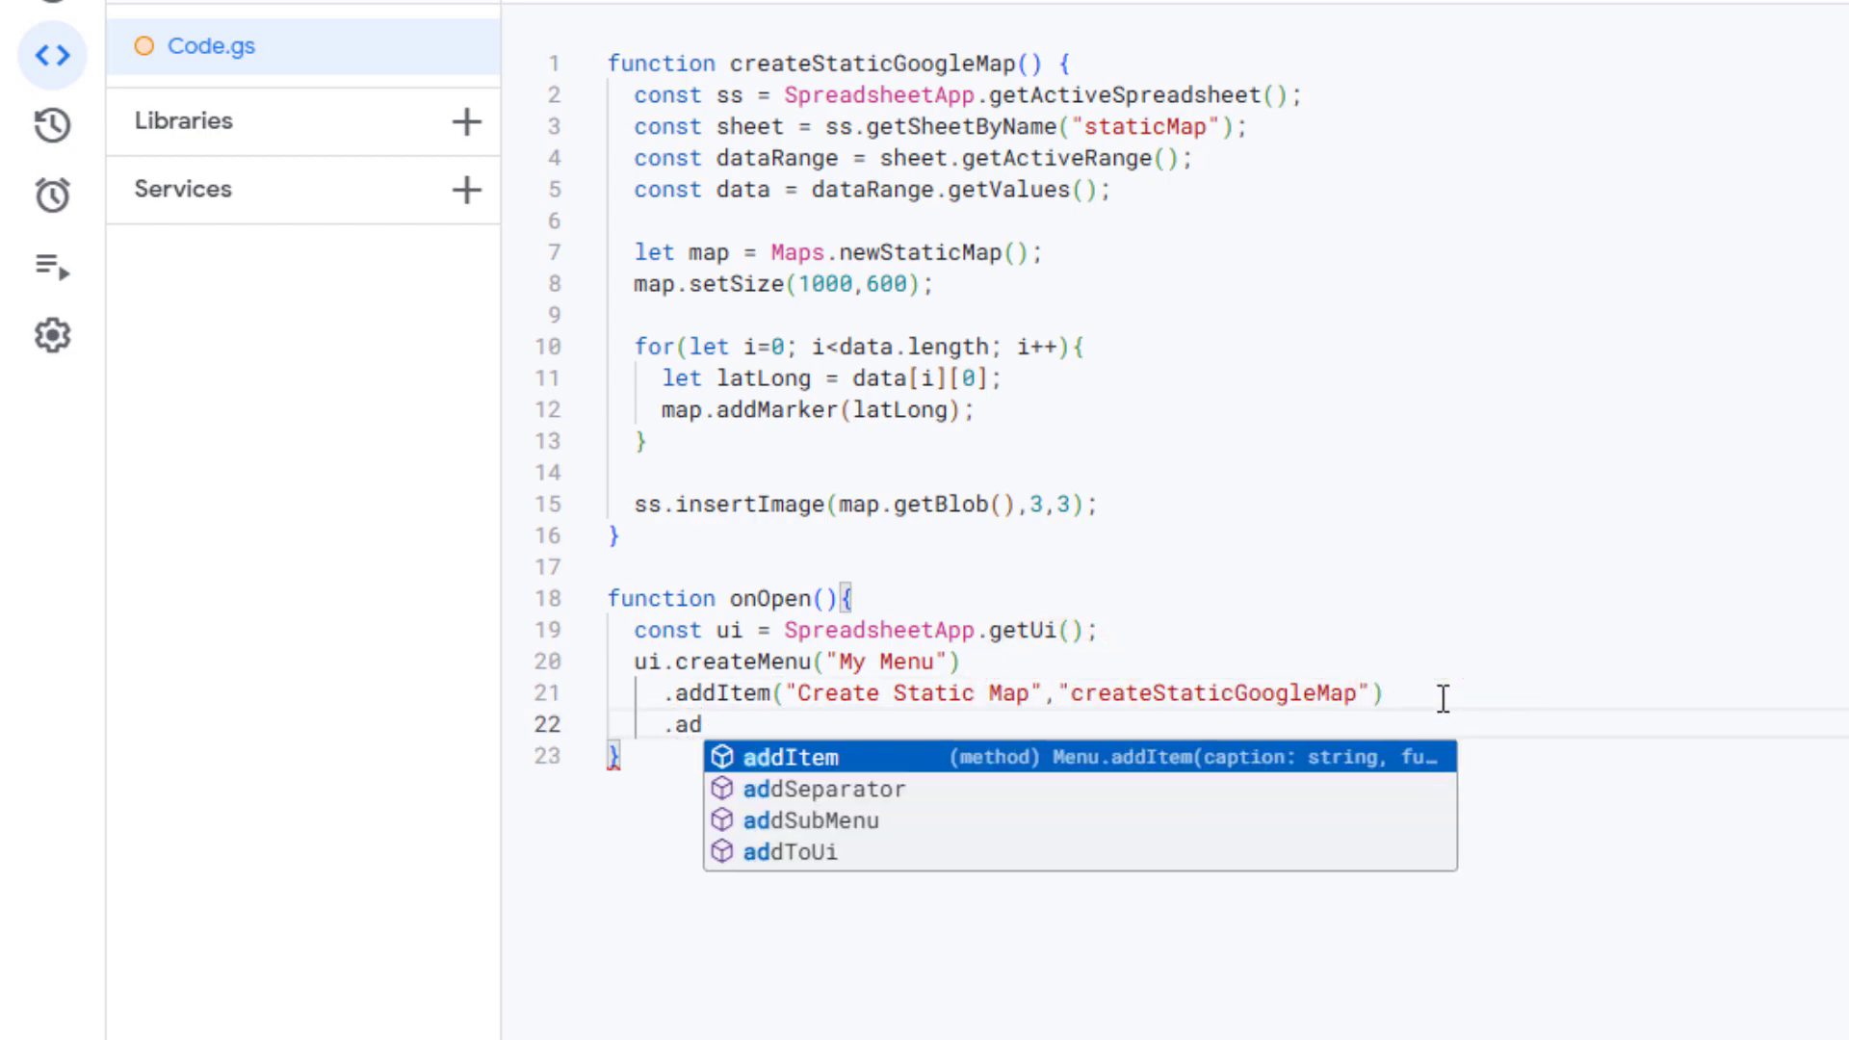
type("dToUi()")
type(";")
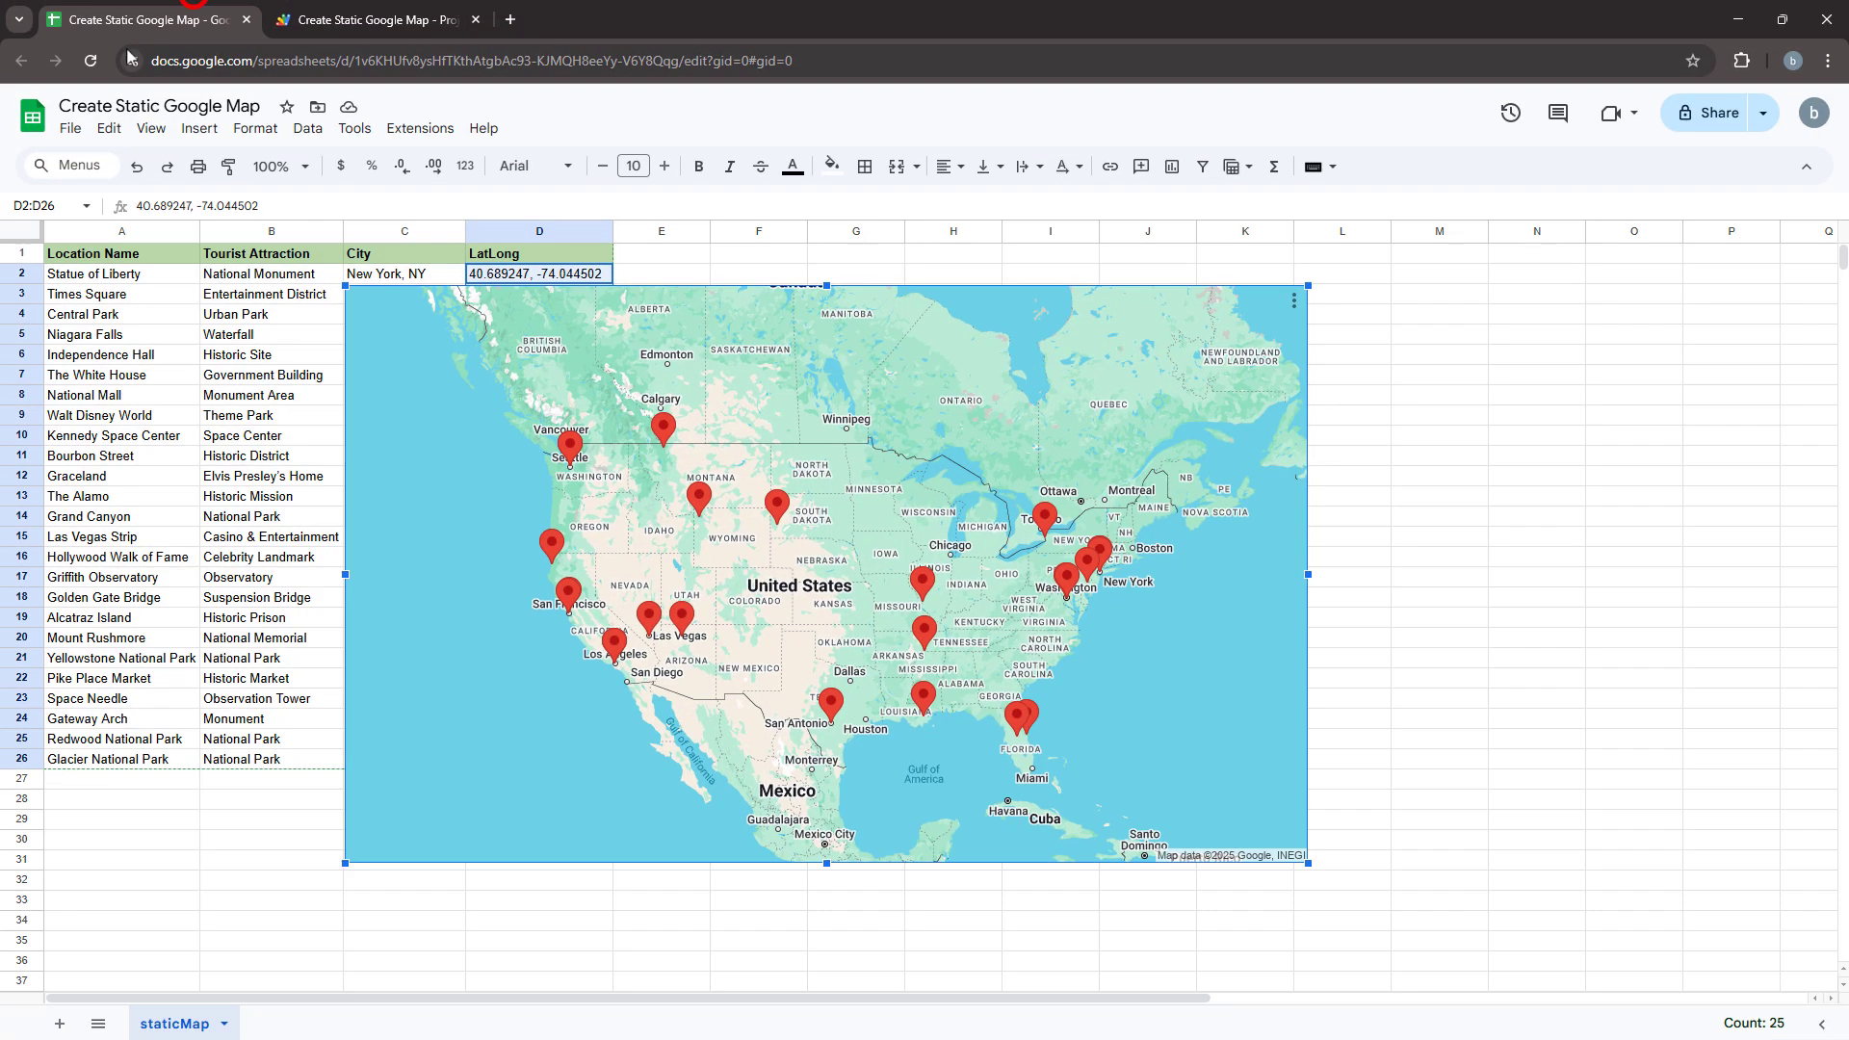
Step: Reload the spreadsheet to load My Menu and delete the old map image
left_click(93, 62)
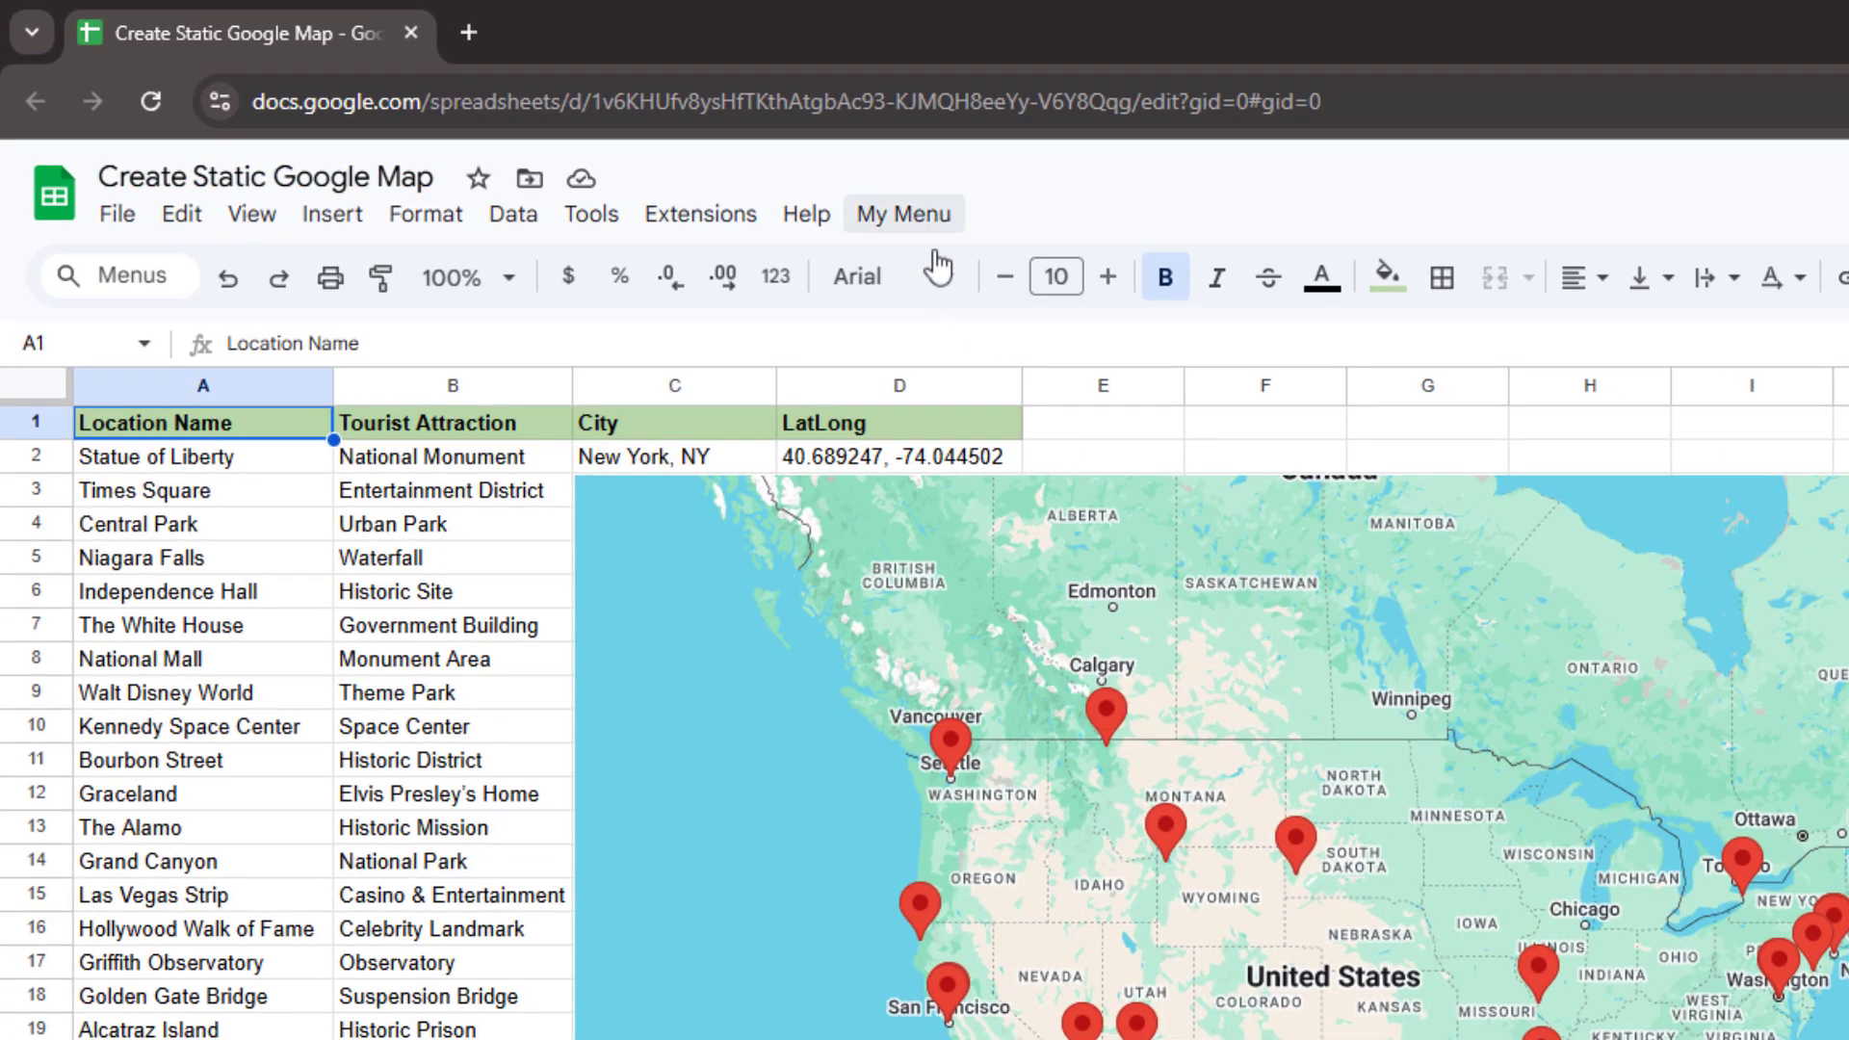
left_click(905, 214)
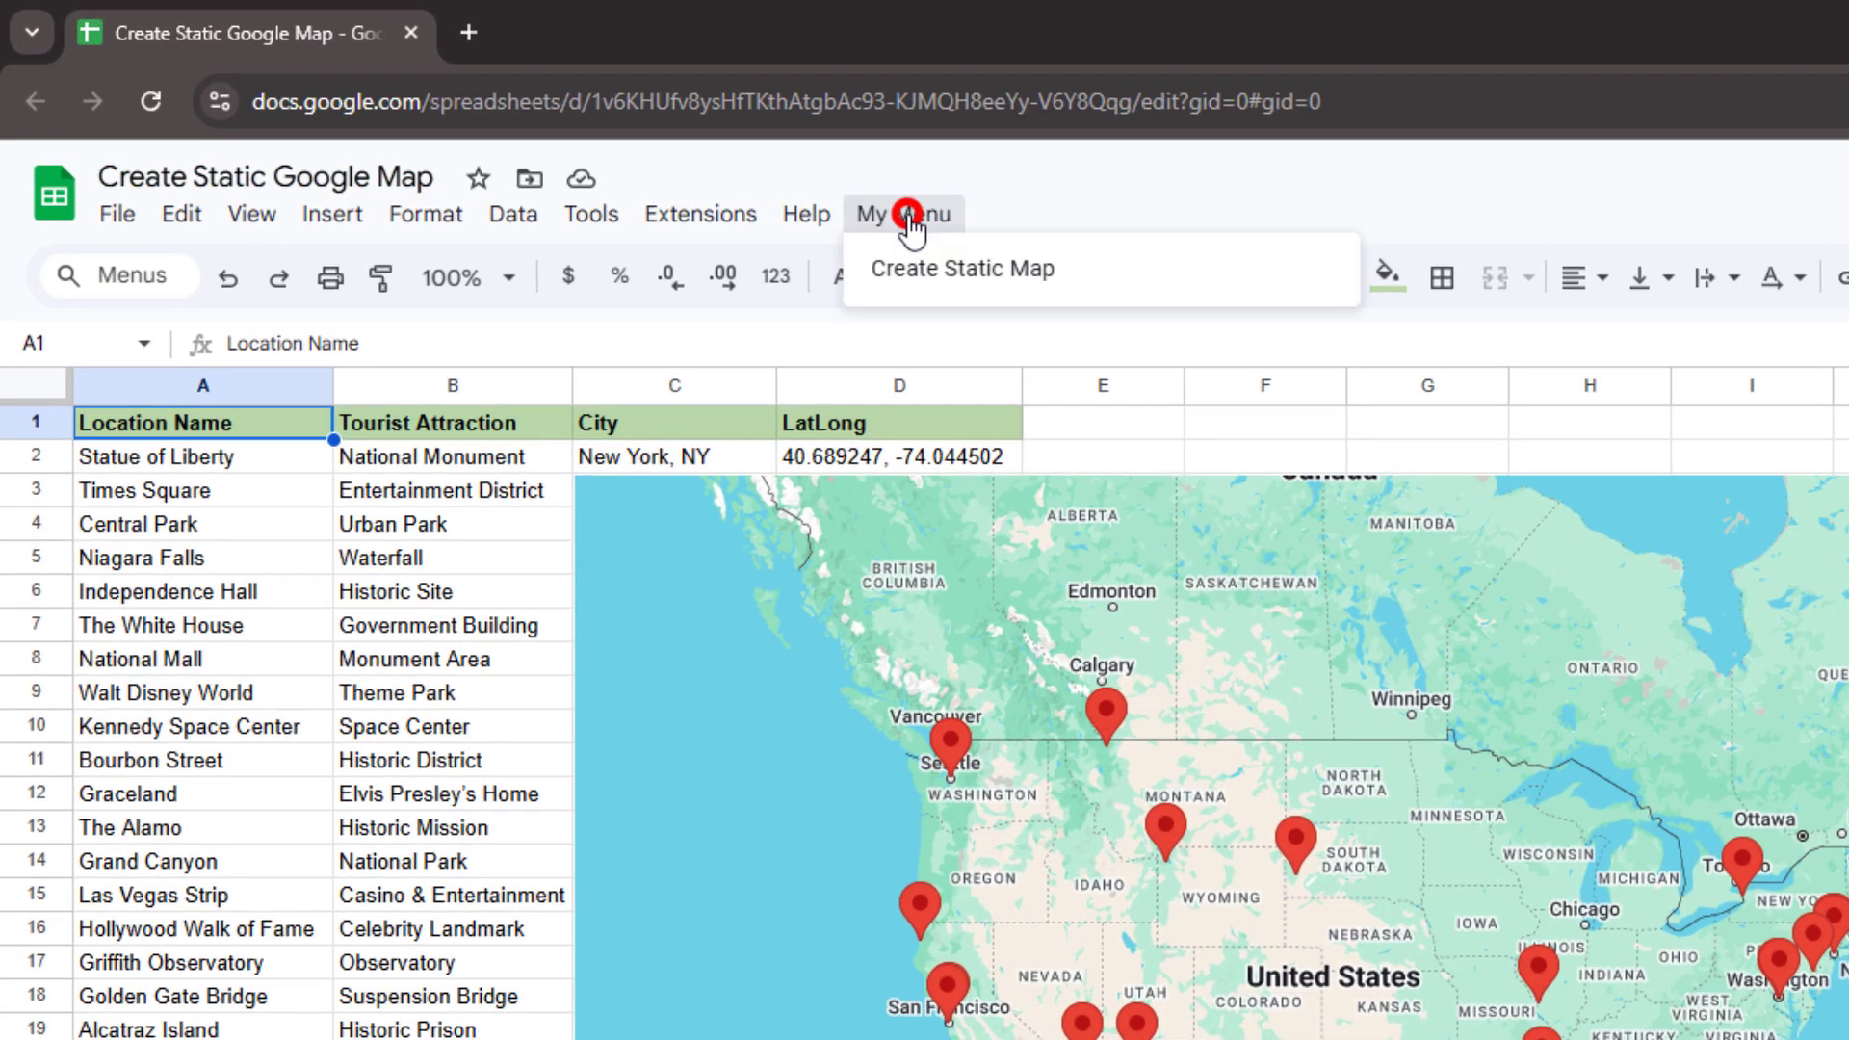
left_click(1189, 591)
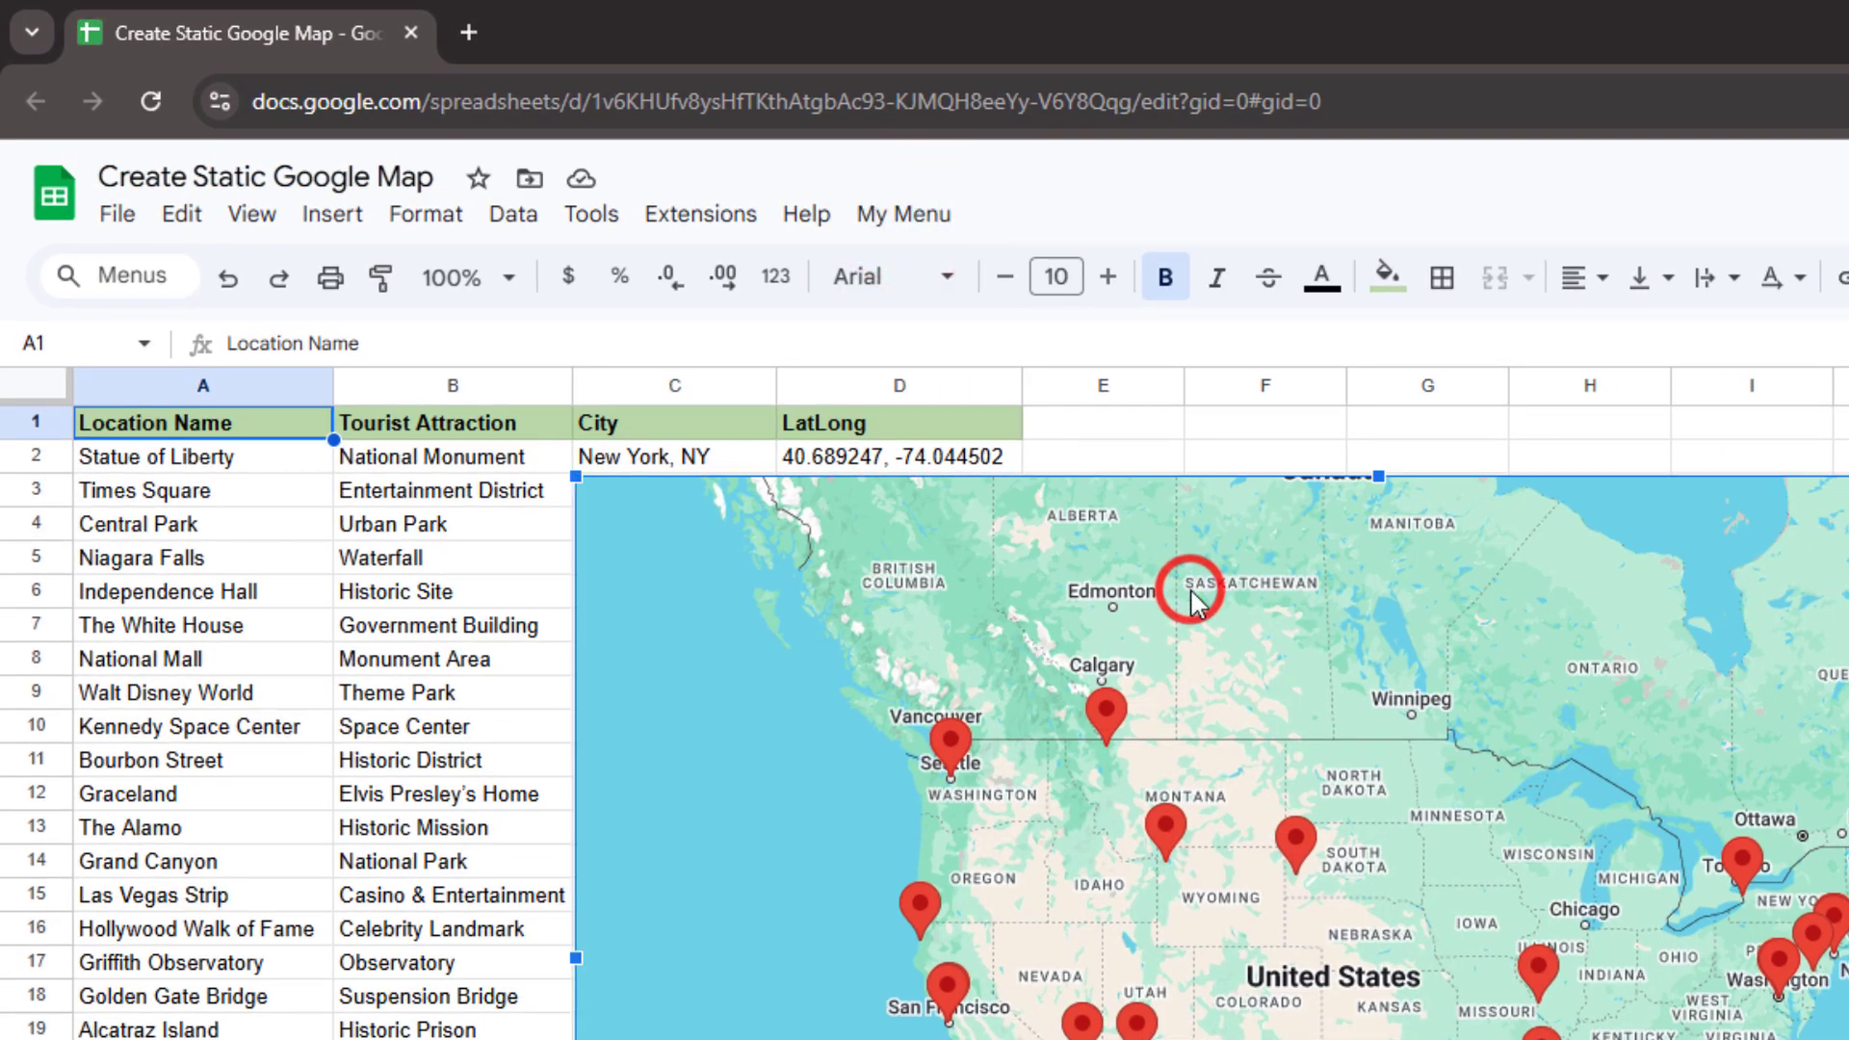
key("Delete")
Step: Select D2:D26 and run My Menu > Create Static Map
left_click(904, 460)
key("ctrl+shift+Down")
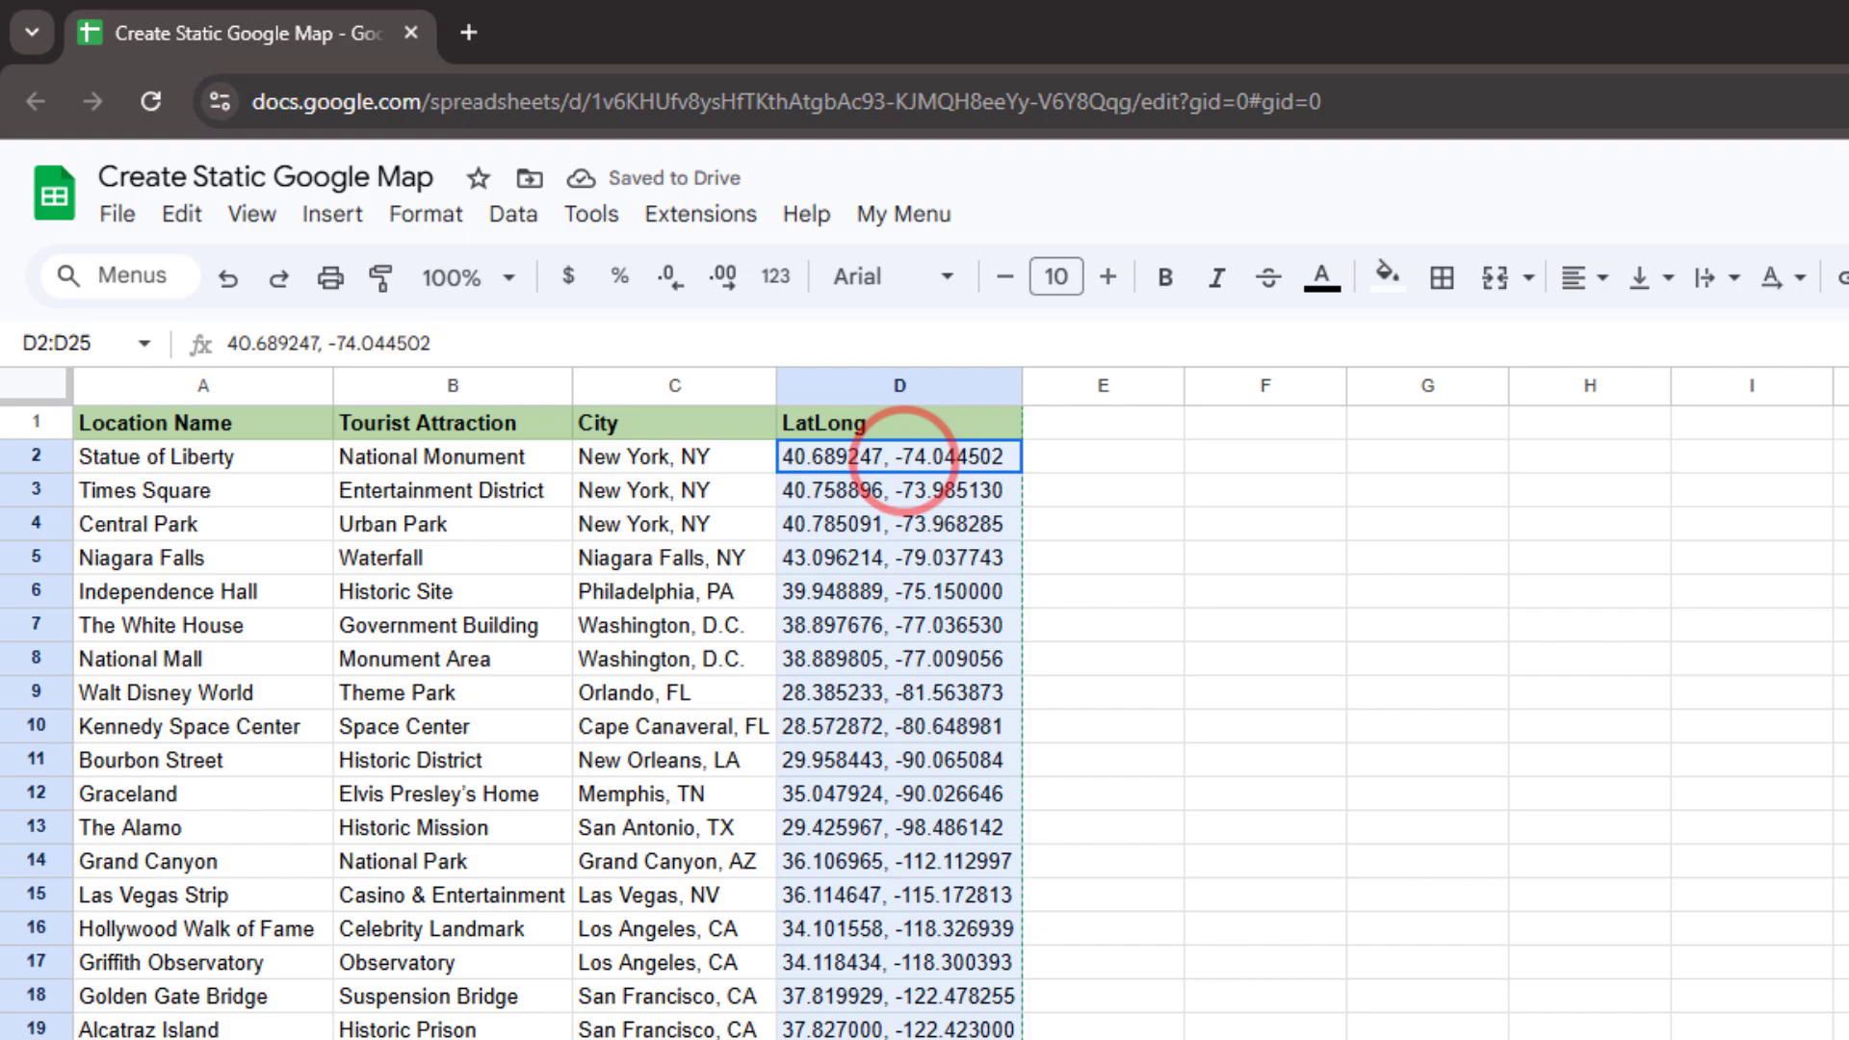
left_click(904, 214)
left_click(921, 272)
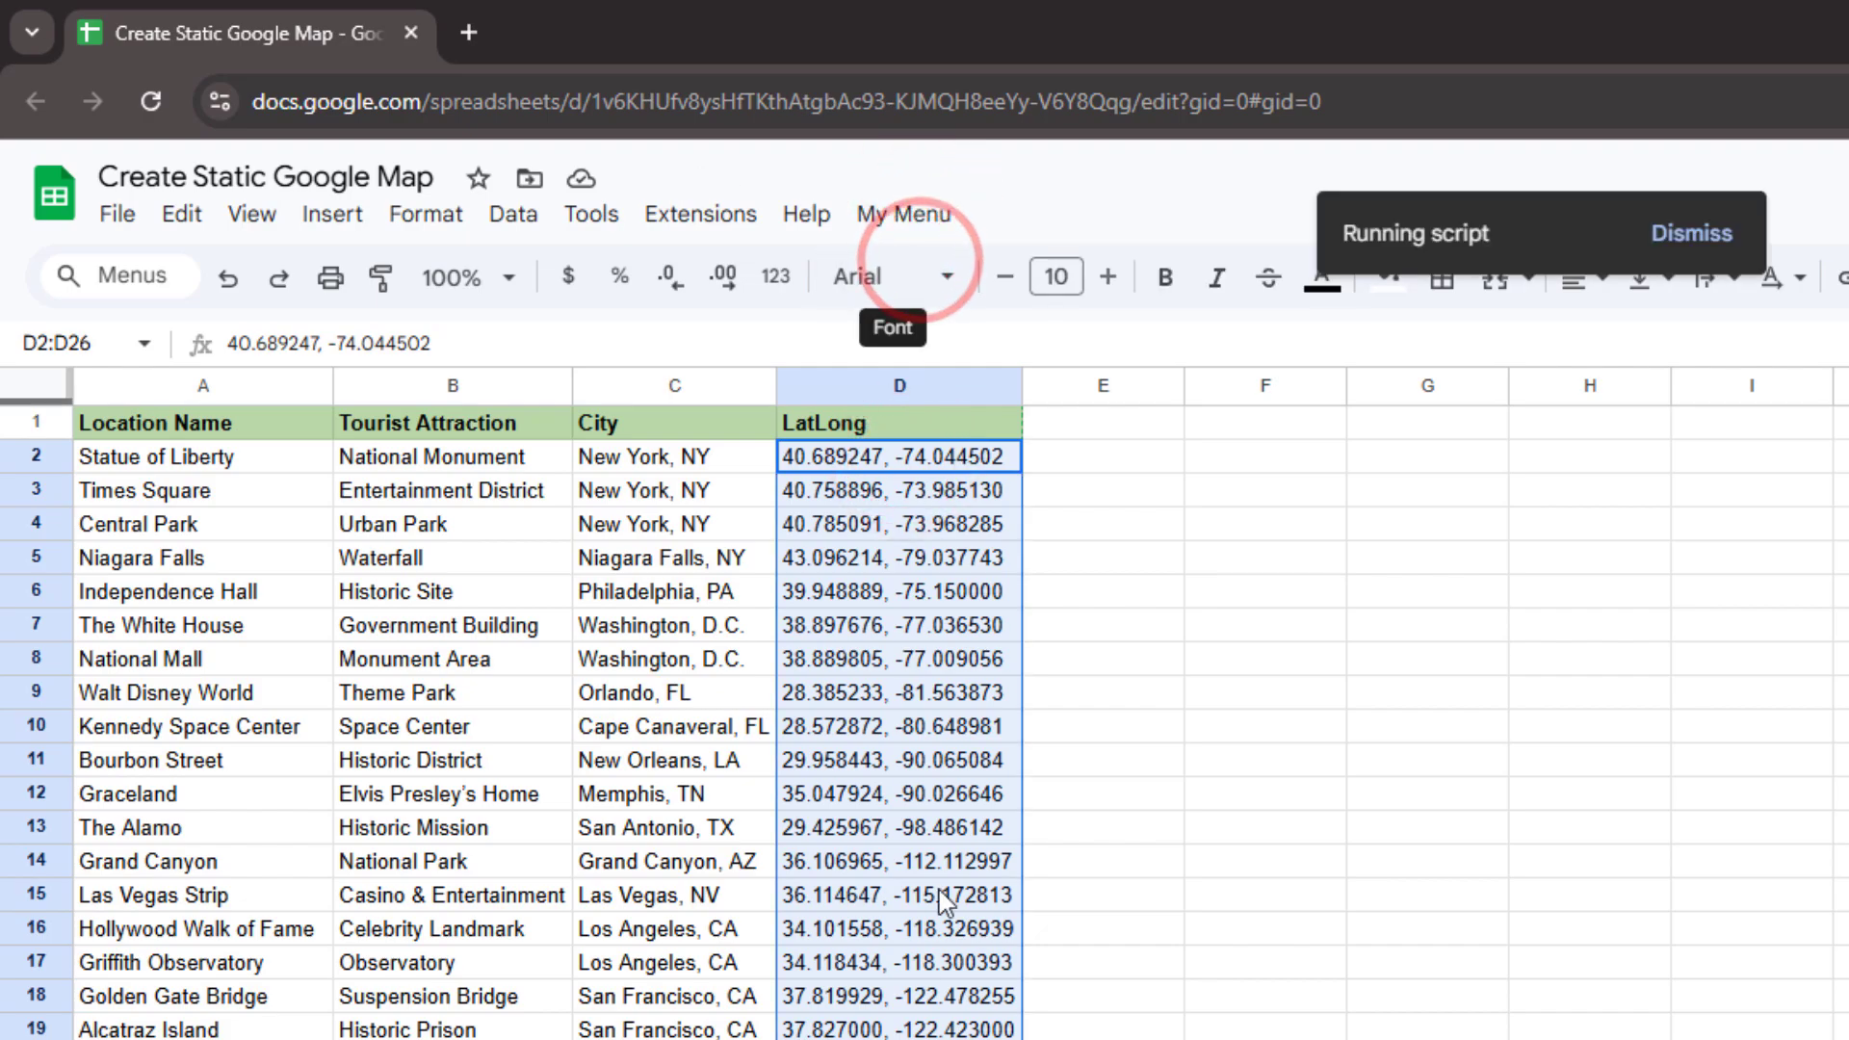